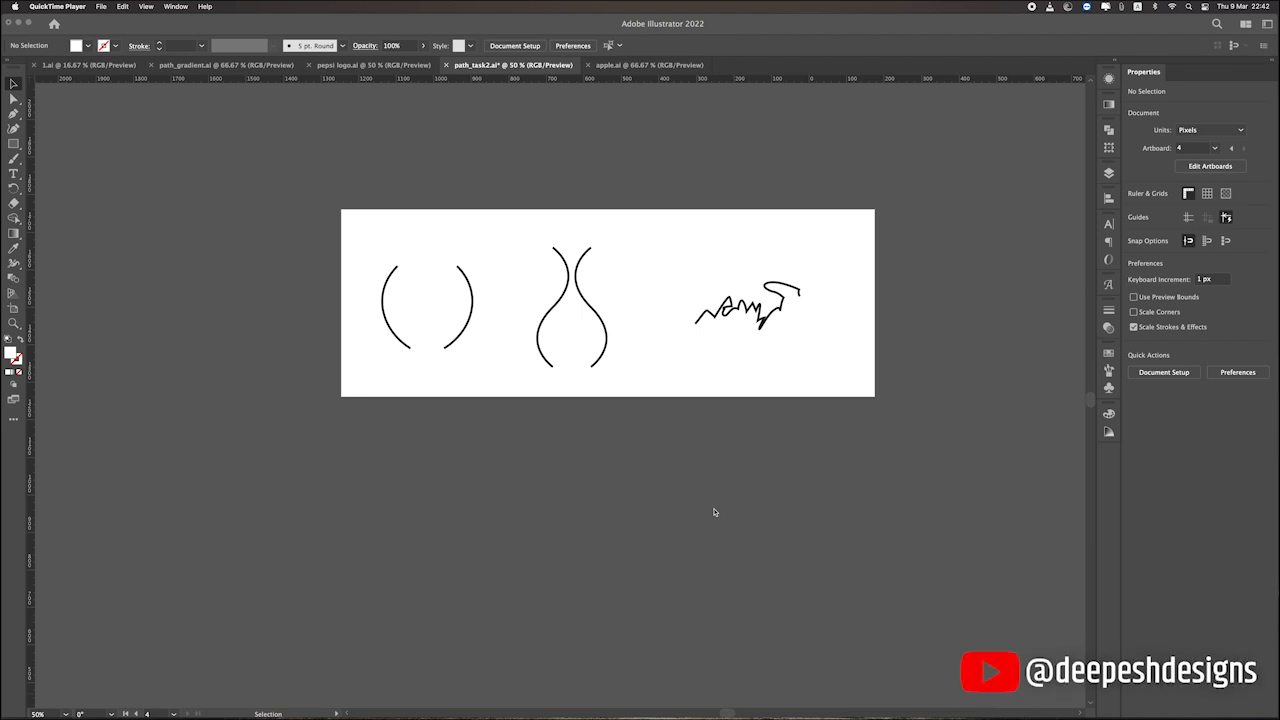
Review the available Path commands, including Join, first without a selection and again with the left arc selected.
click(580, 492)
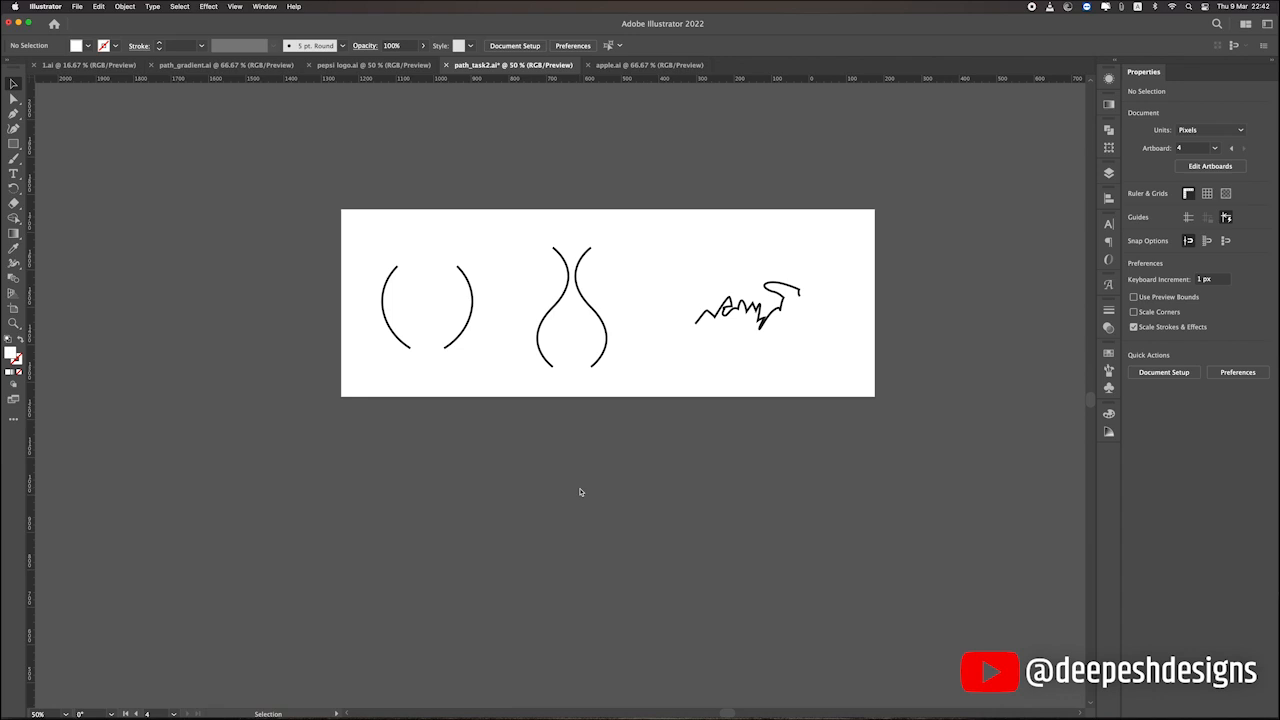
click(125, 7)
mouse_move(128, 261)
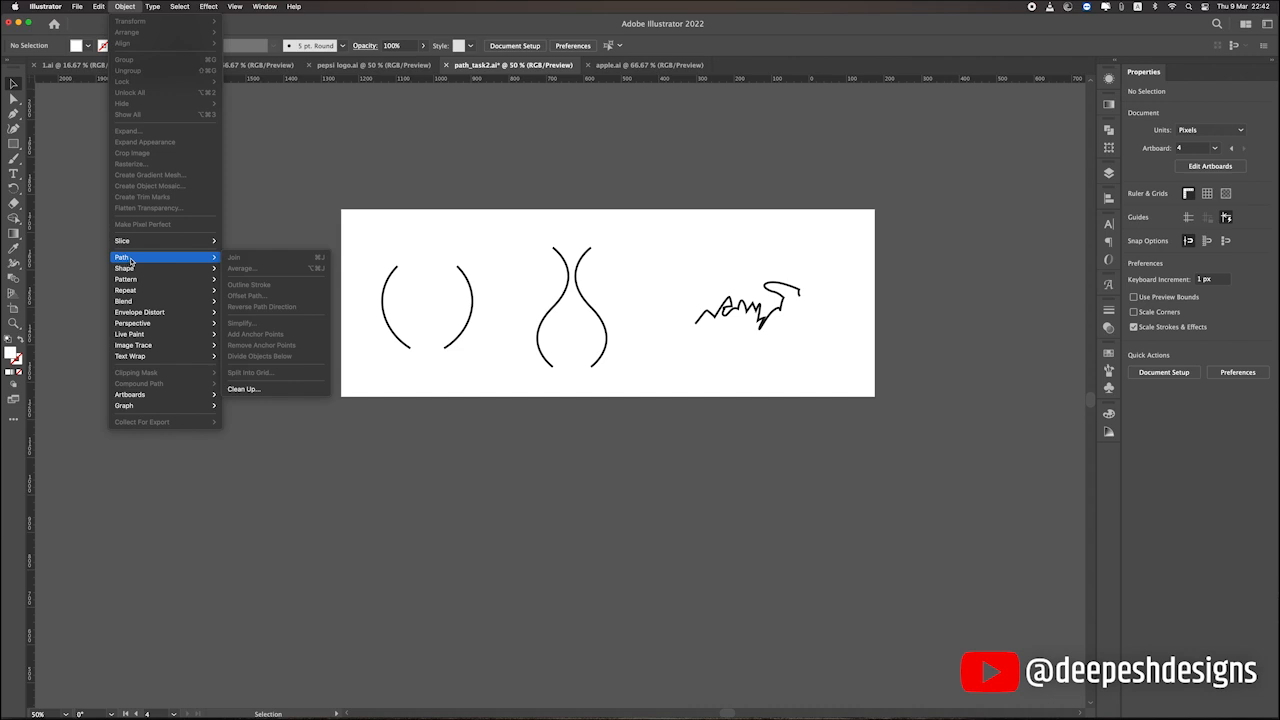
click(356, 498)
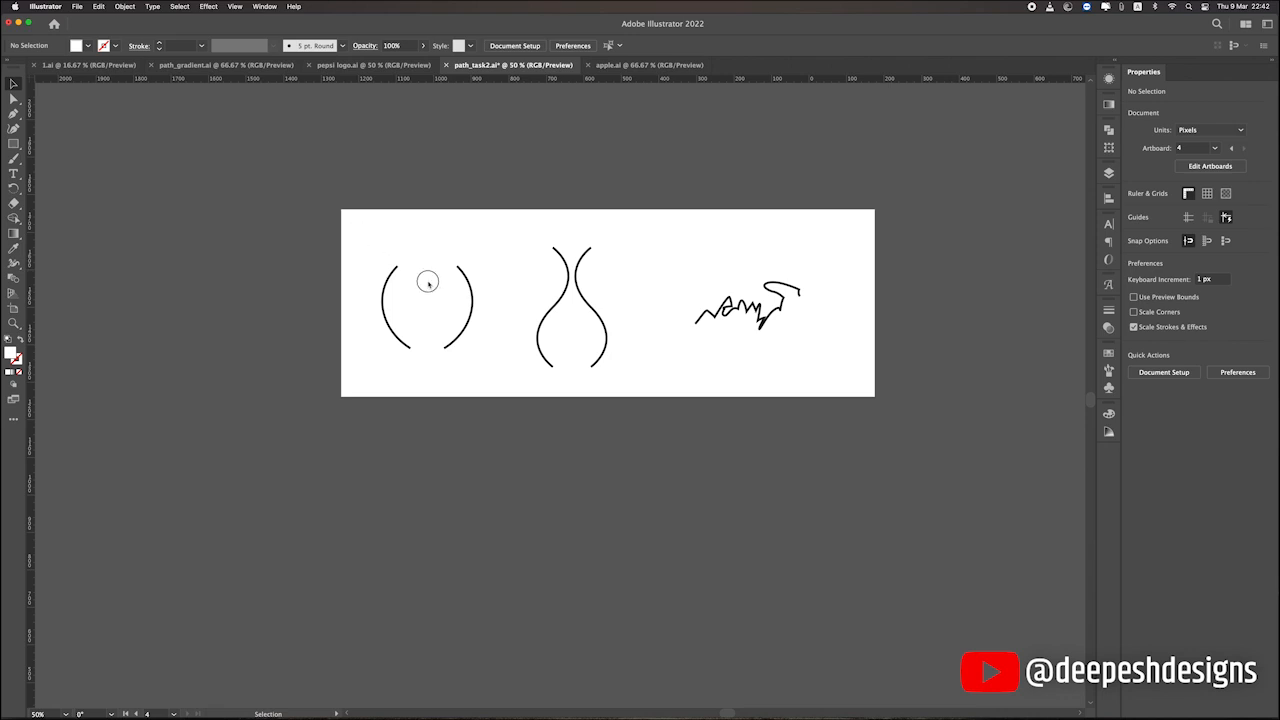
drag(354, 236, 484, 374)
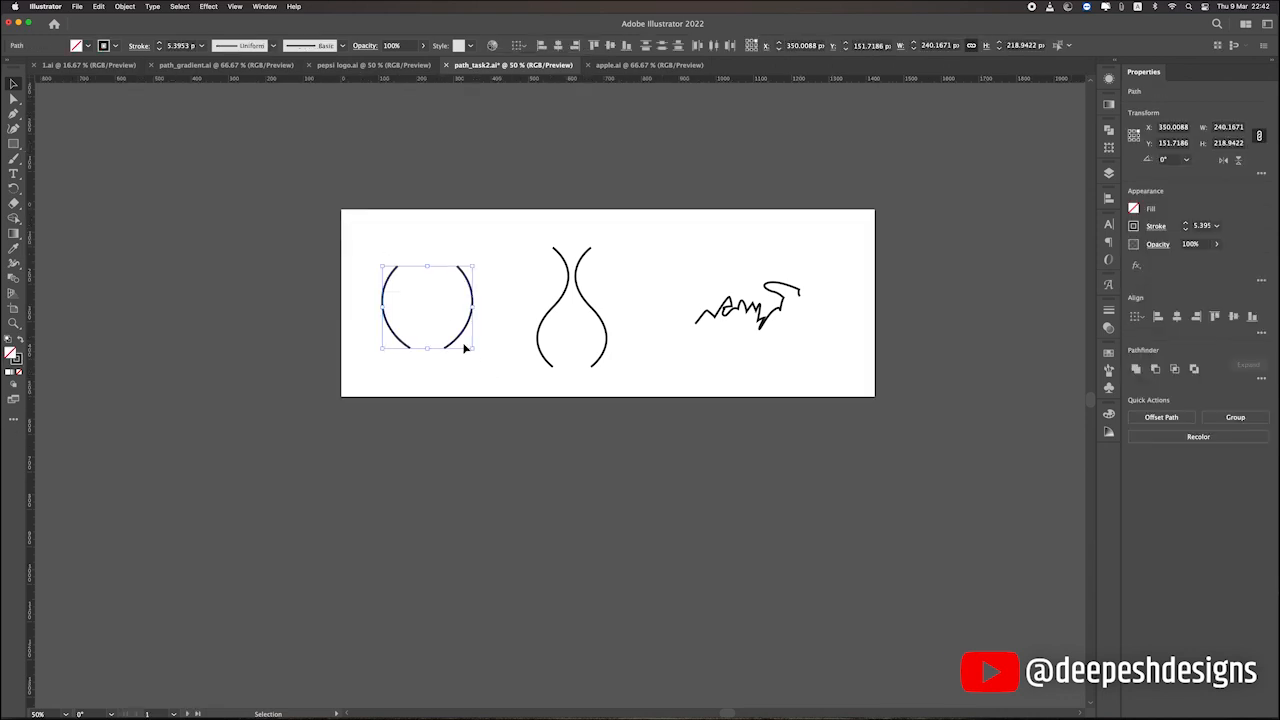
click(502, 333)
scroll(501, 333, up, 1)
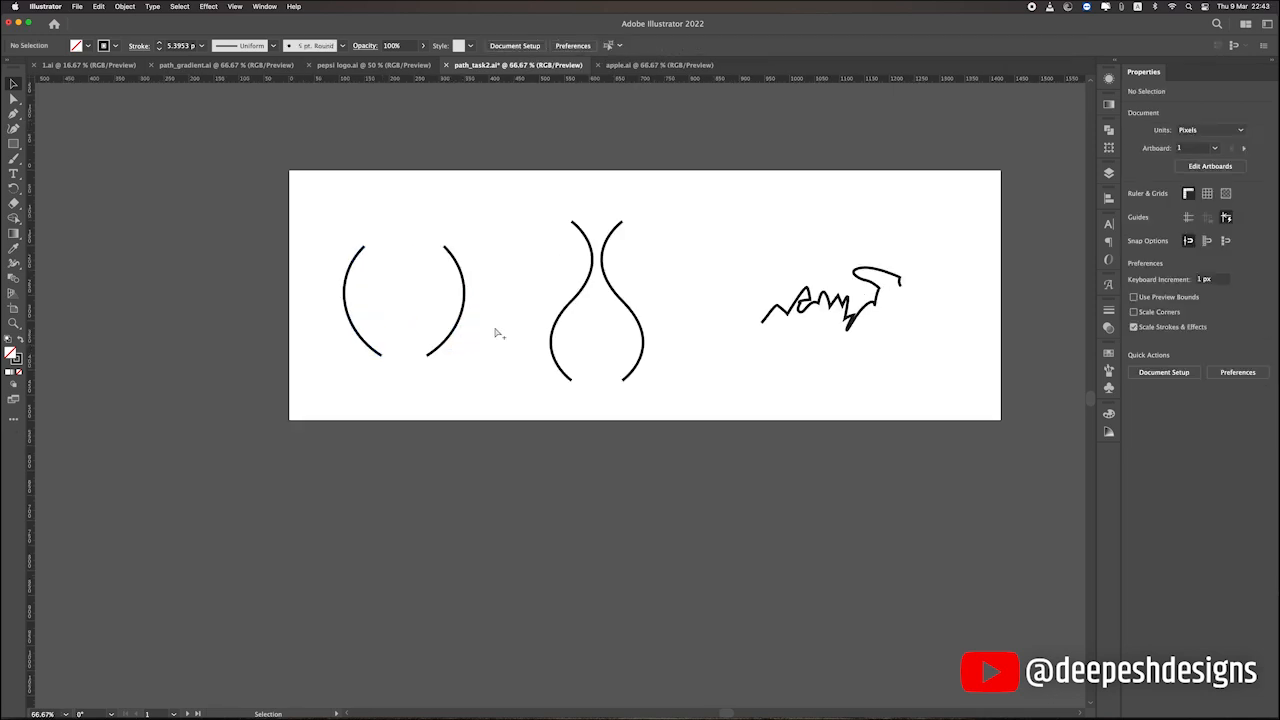
click(350, 268)
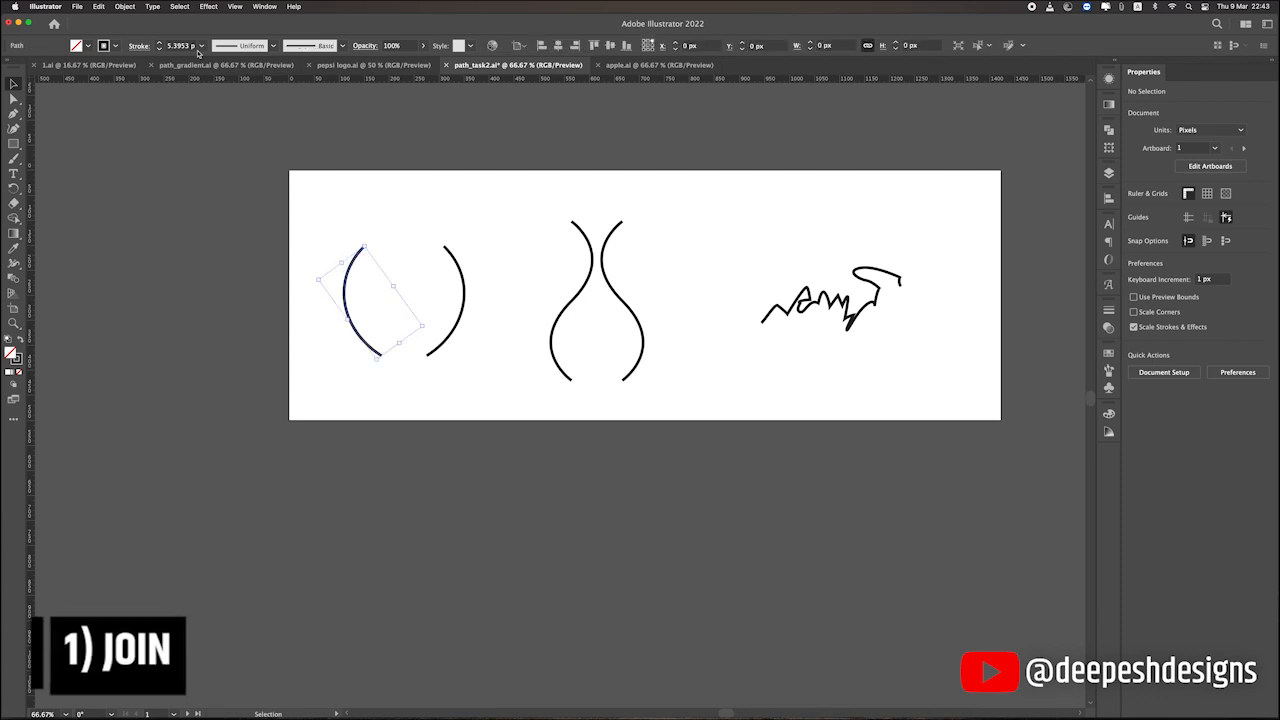
click(125, 6)
mouse_move(156, 262)
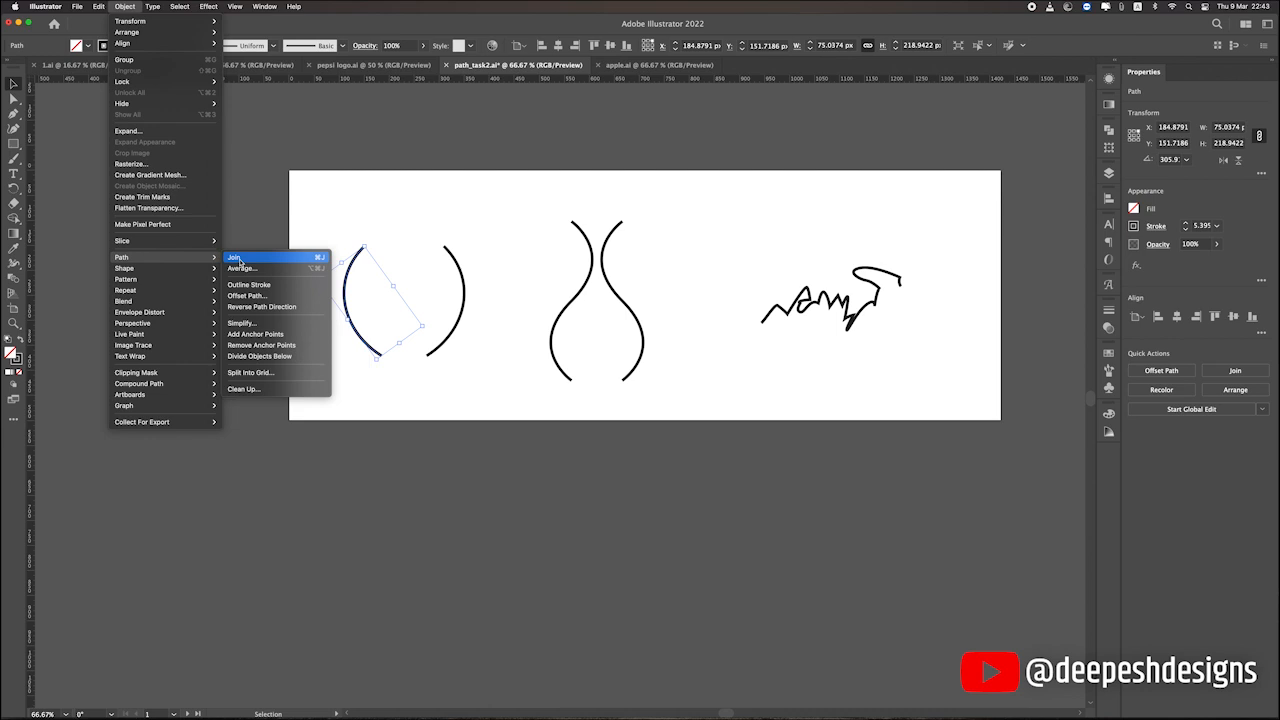
click(313, 201)
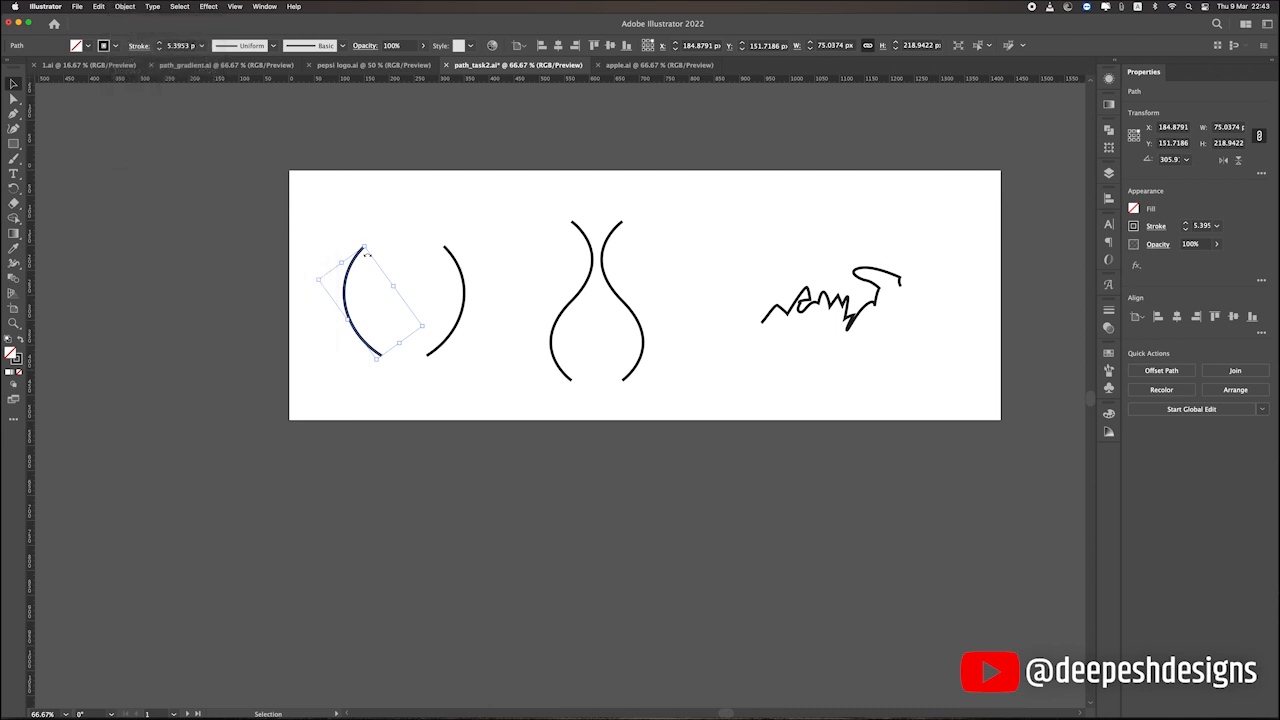
scroll(366, 265, up, 3)
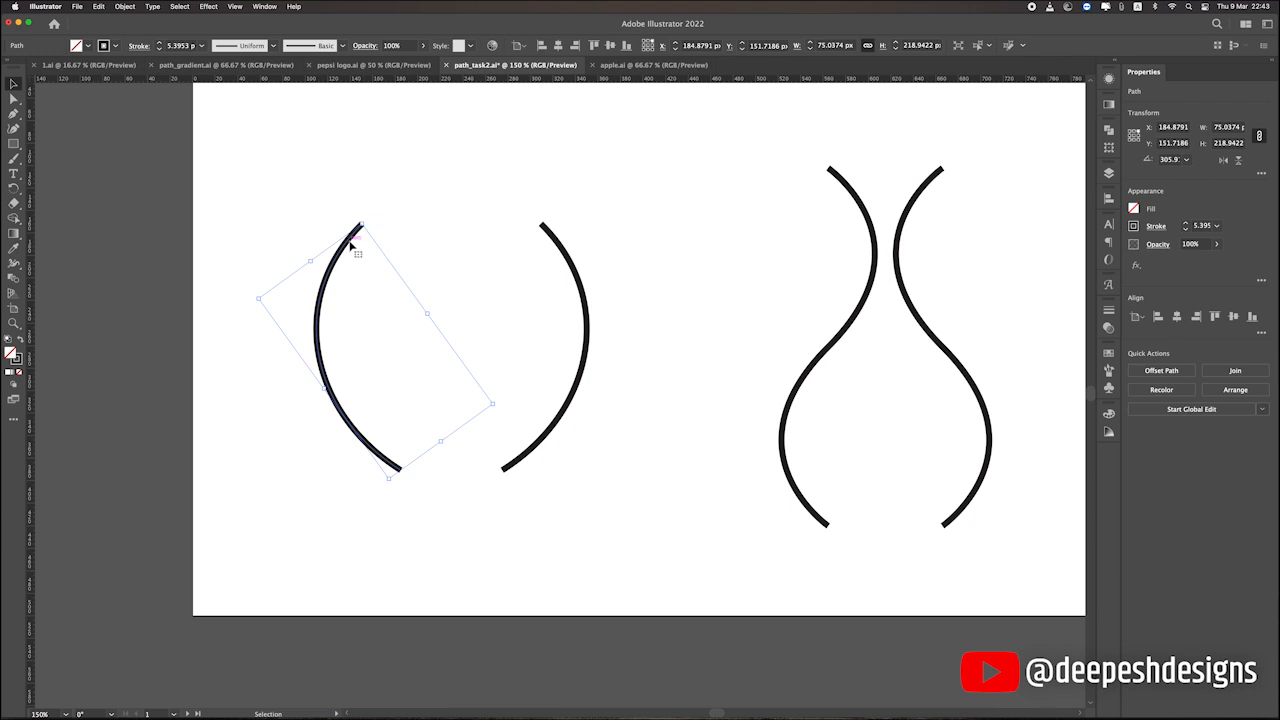
click(405, 245)
scroll(414, 242, down, 2)
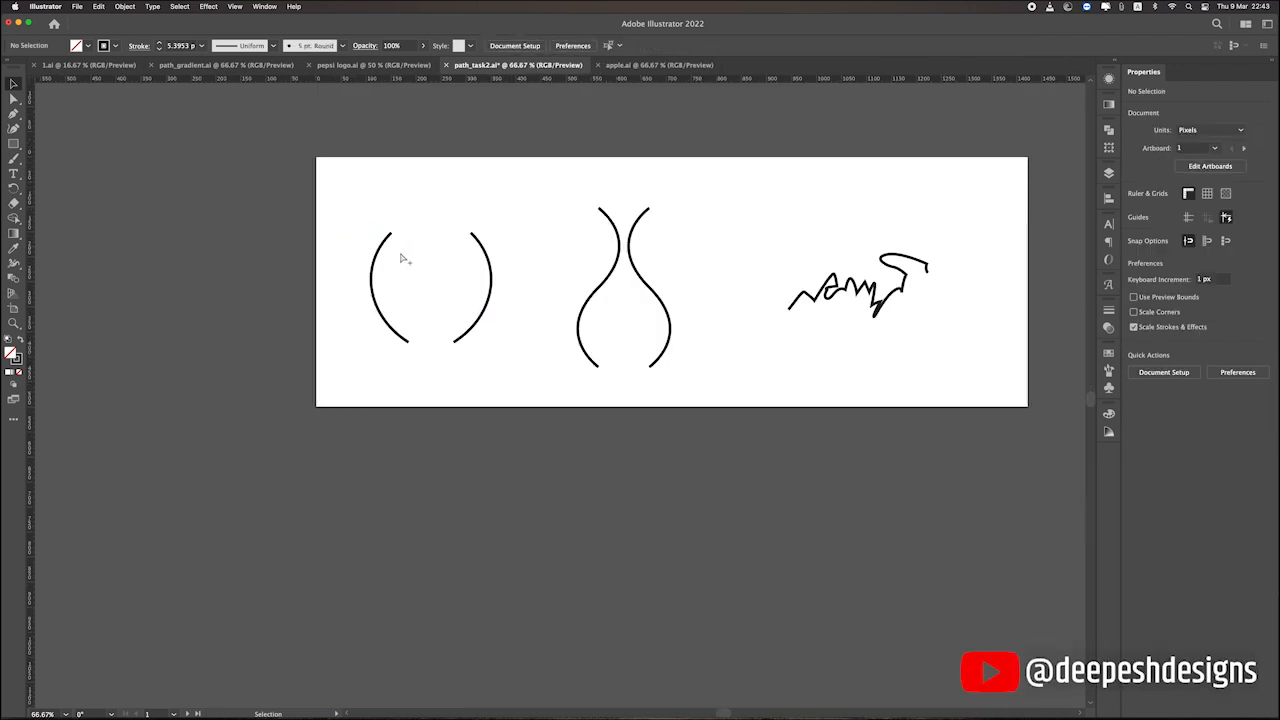
scroll(400, 259, up, 3)
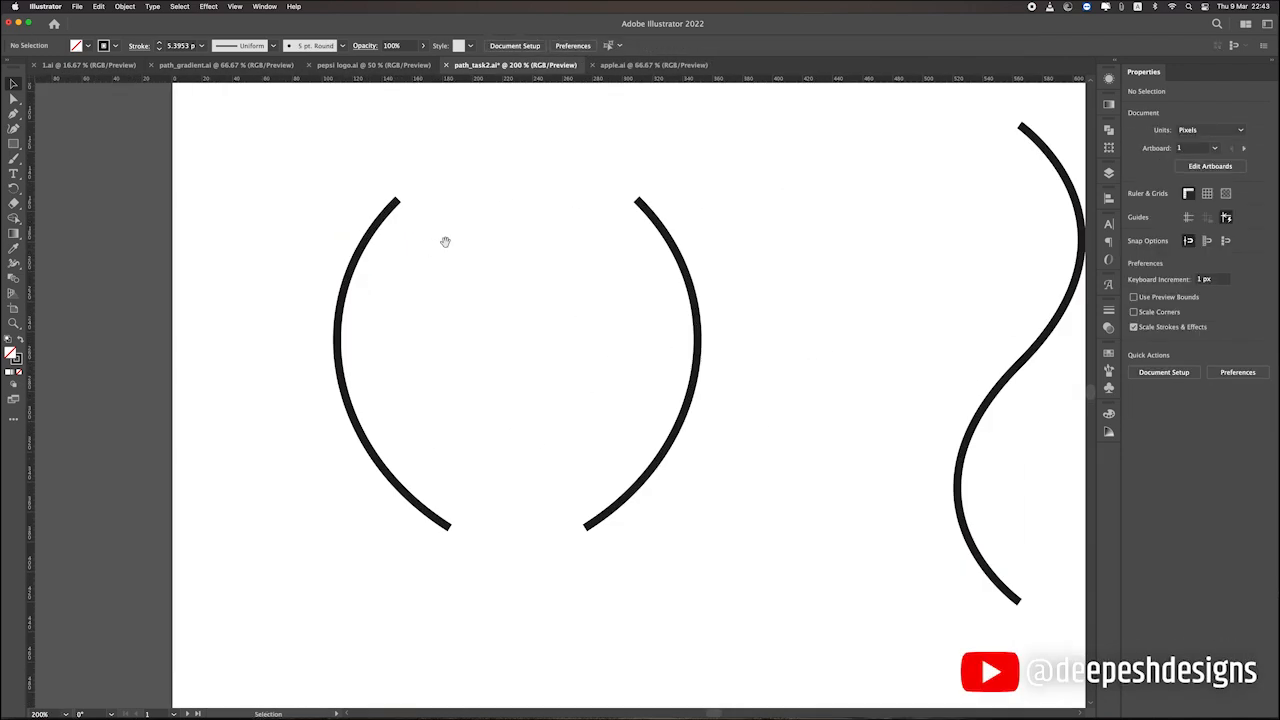
drag(443, 240, 368, 252)
click(343, 244)
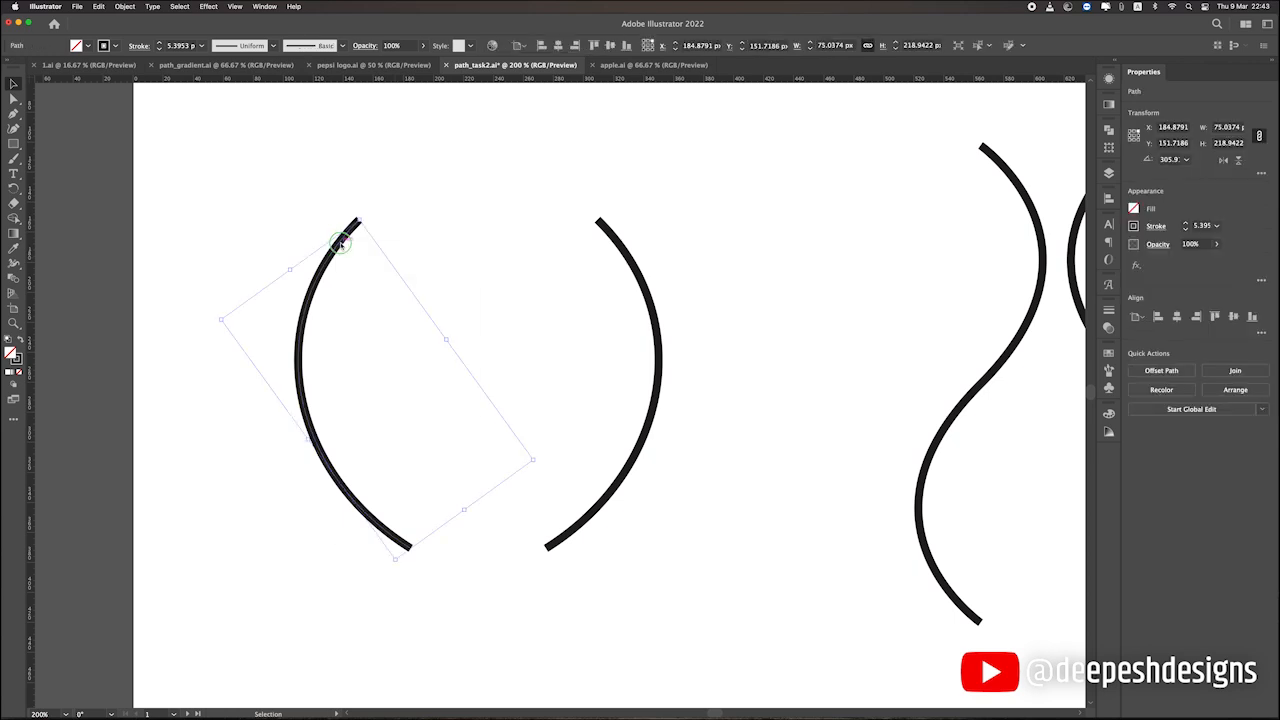
right_click(344, 246)
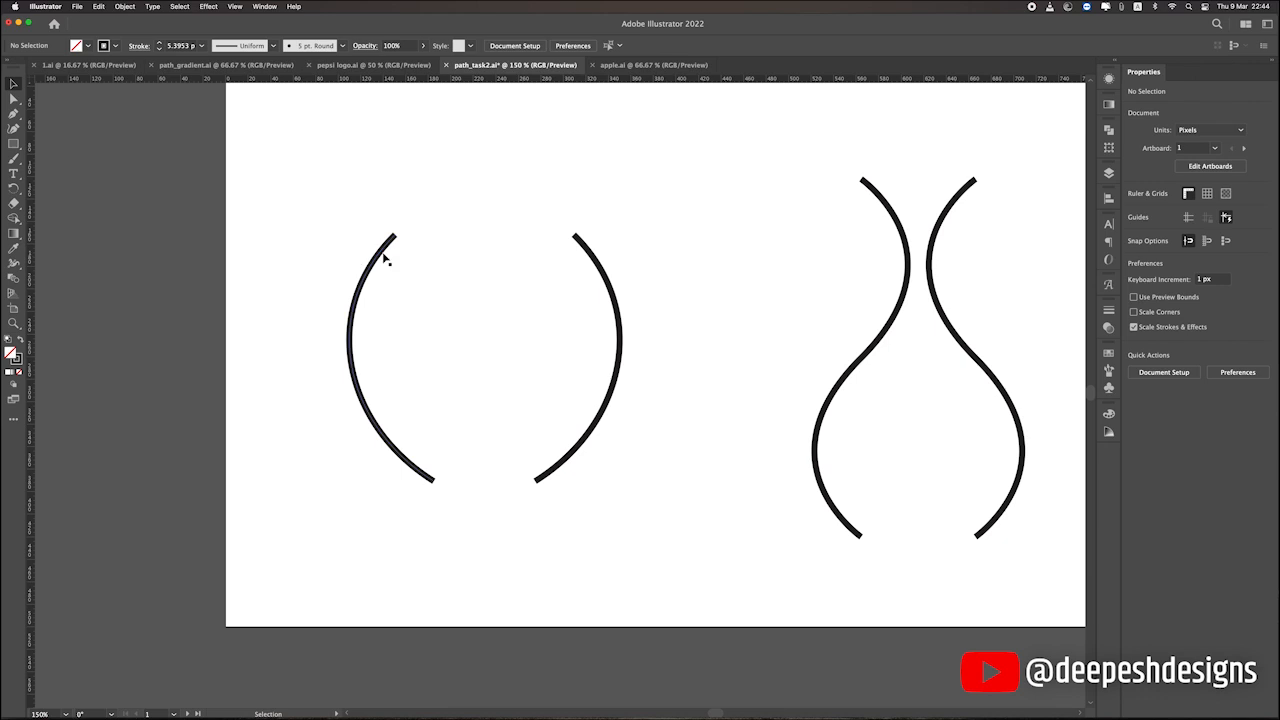
drag(423, 267, 517, 324)
key(p)
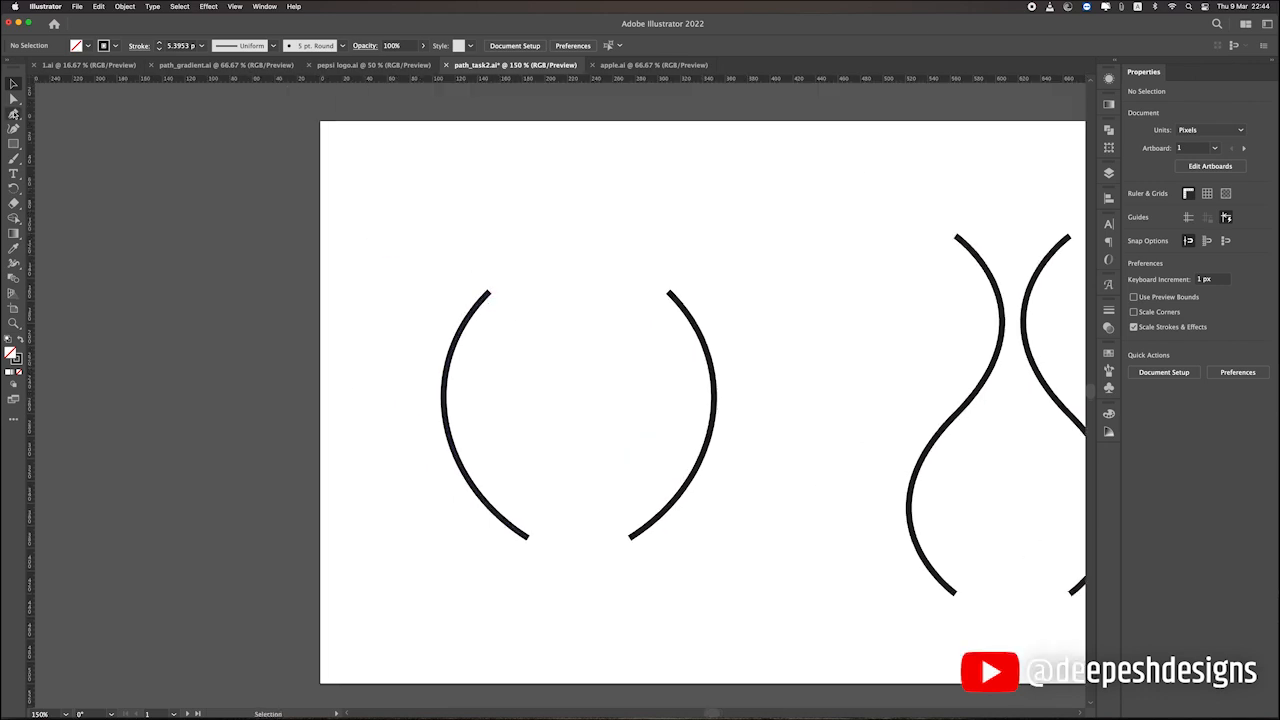
key(b)
Join the two endpoints of the left arc so that it becomes a closed path.
click(327, 235)
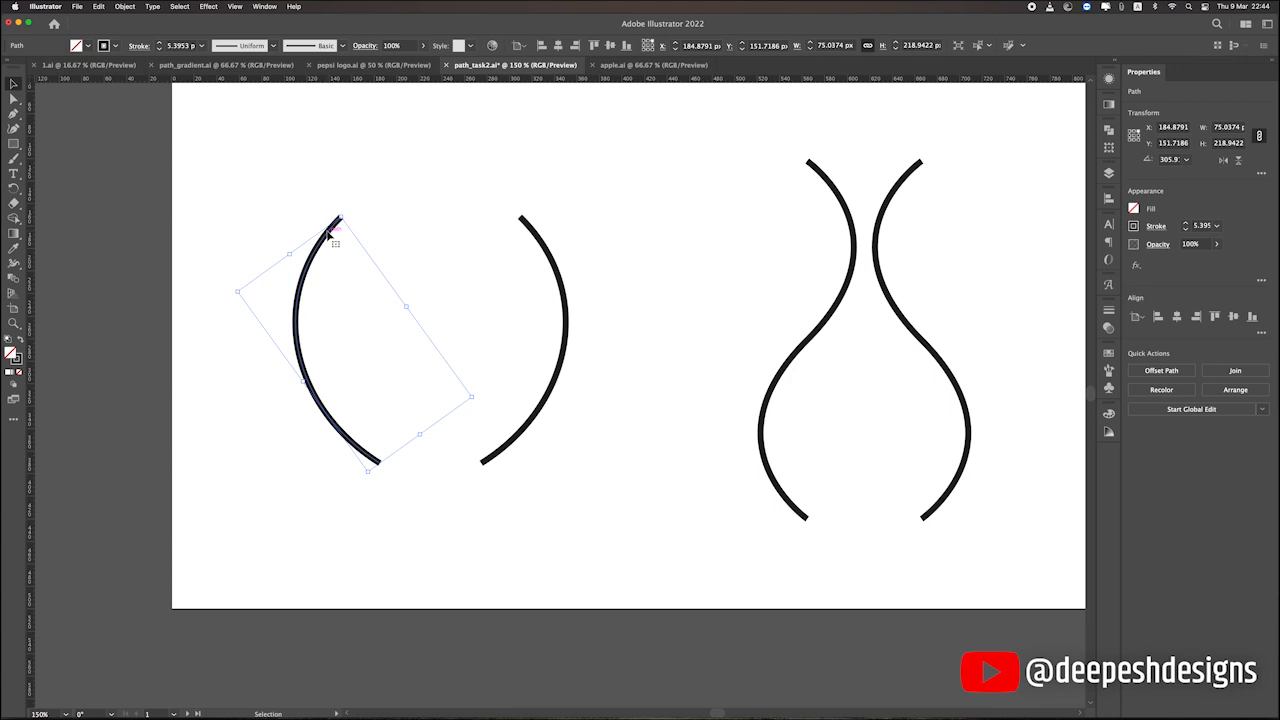
right_click(329, 234)
click(400, 390)
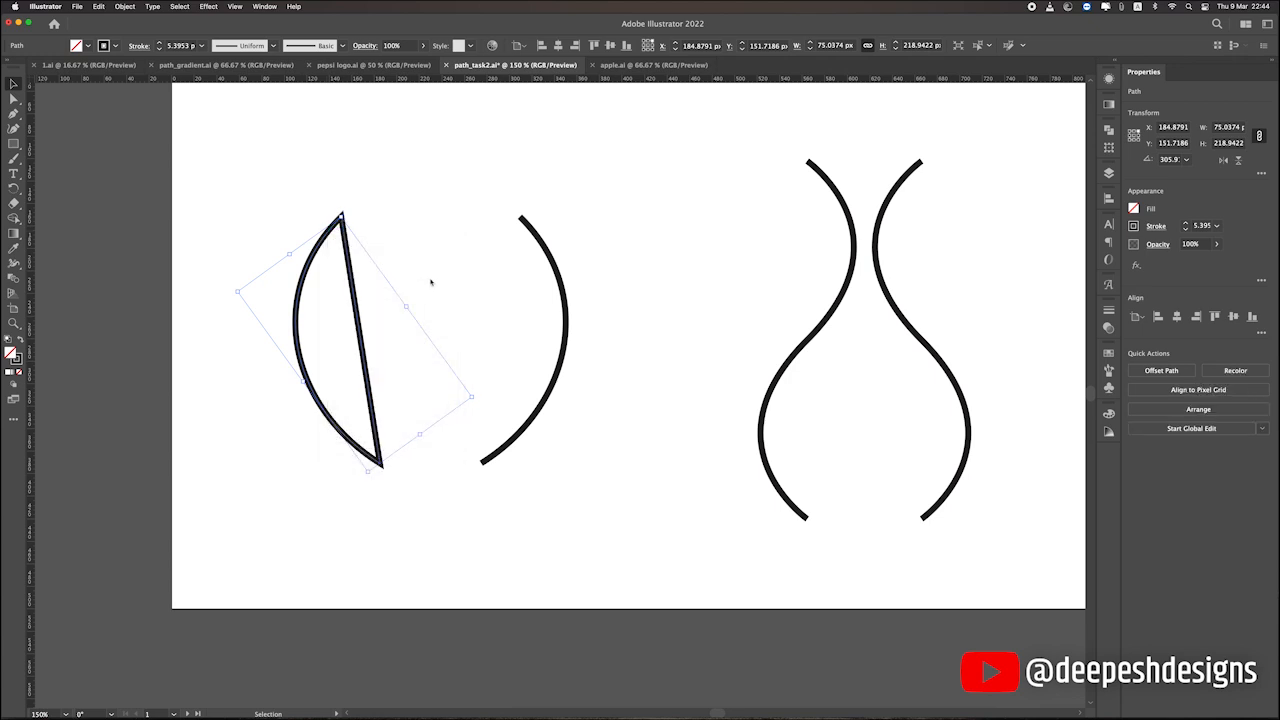
click(431, 282)
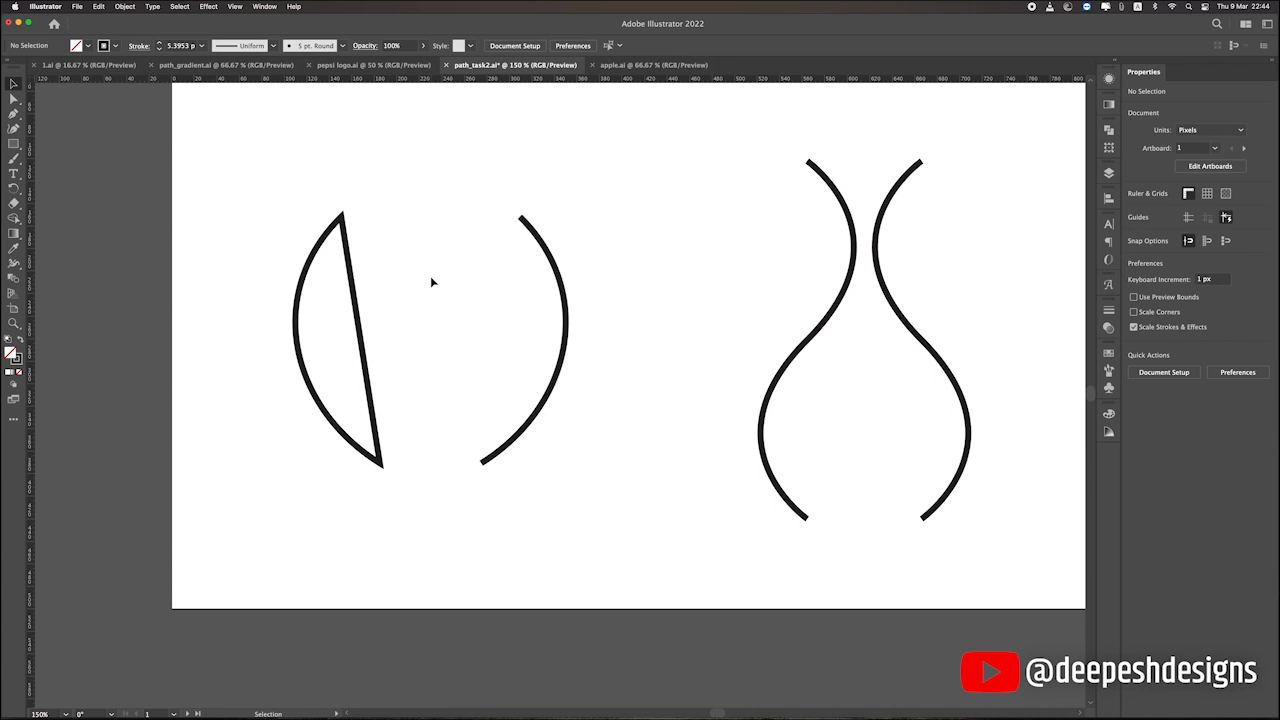
Join the right arc's own two endpoints, and undo the joins on both arcs.
right_click(547, 254)
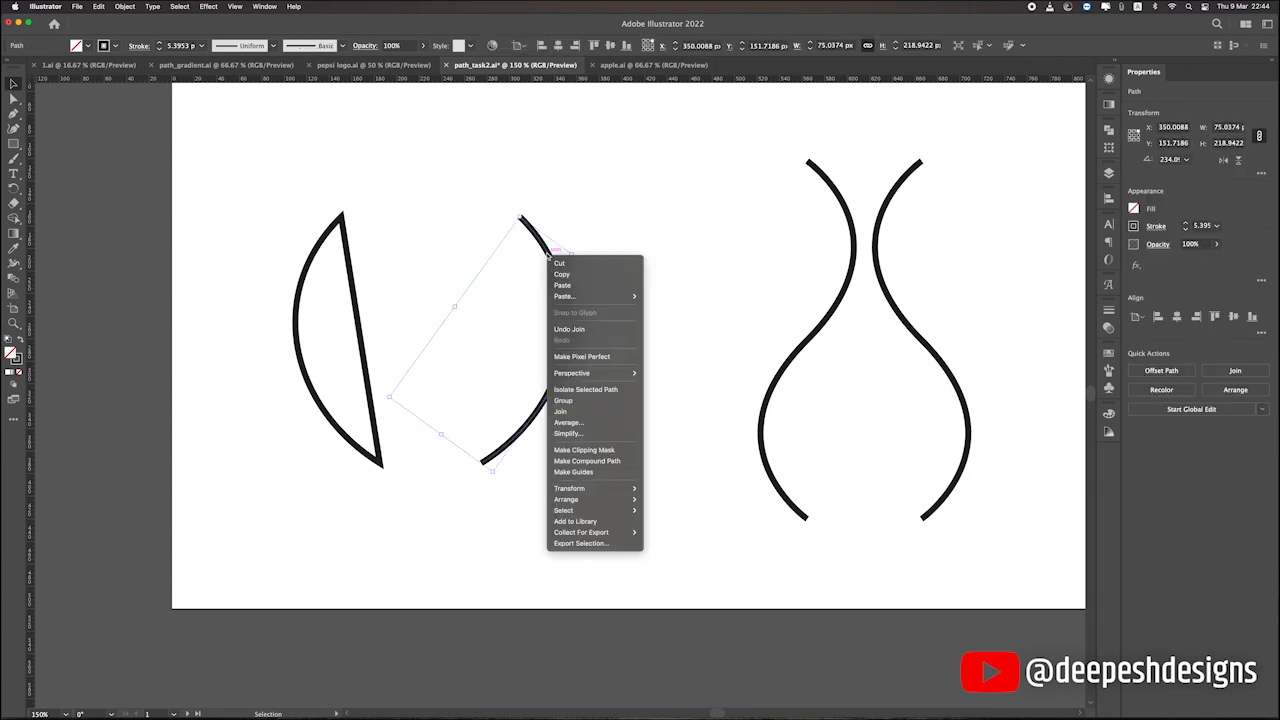
click(562, 411)
click(654, 260)
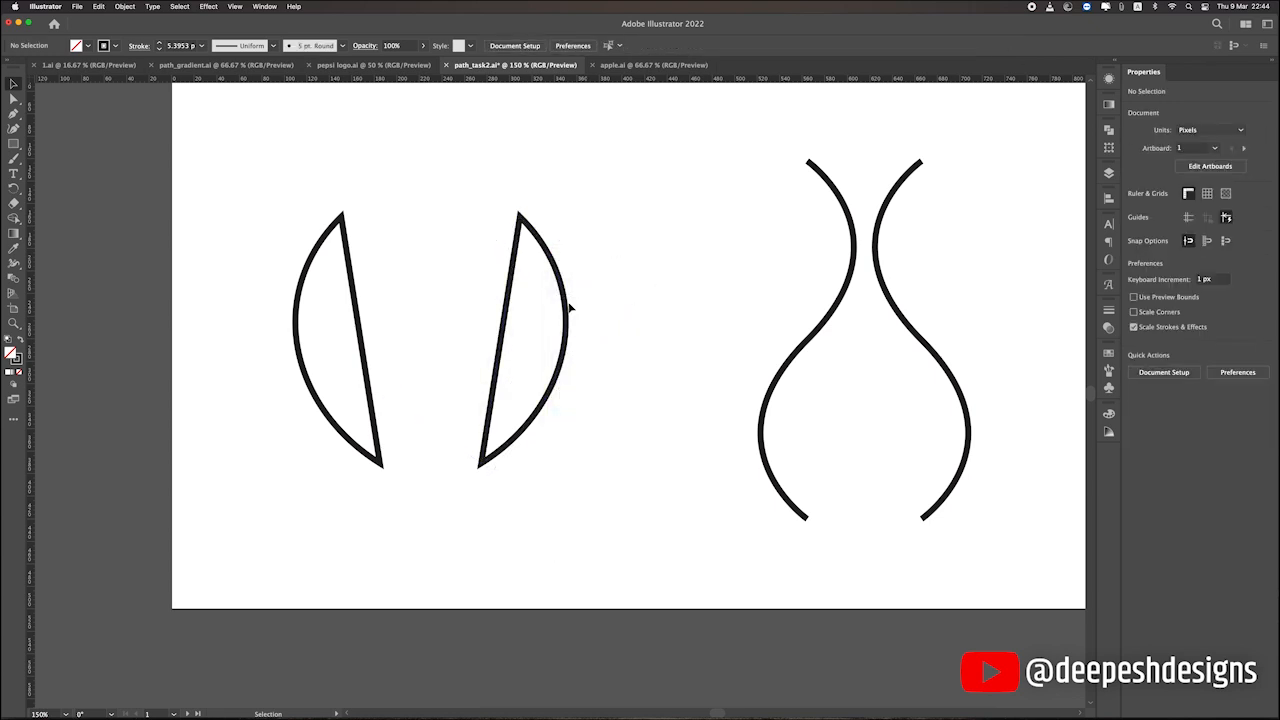
key(super+z)
key(super+z)
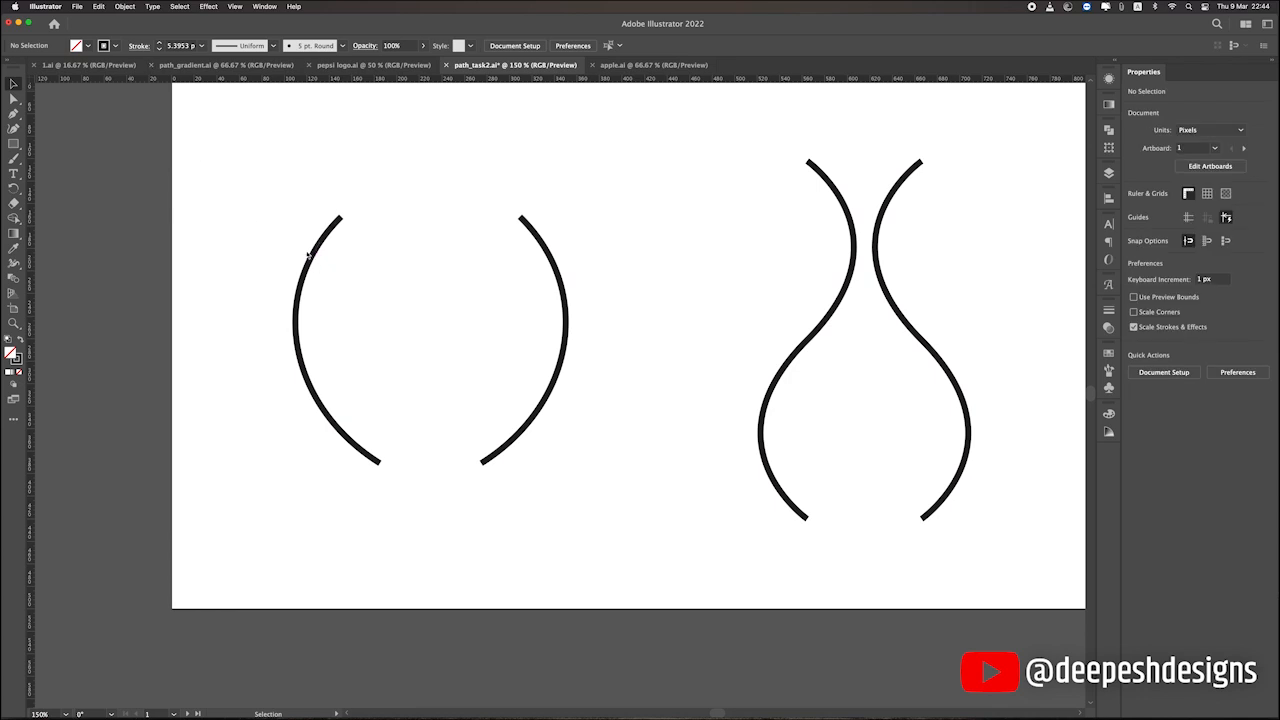
Close the left arc again by applying the Path Join command to it.
click(312, 256)
click(124, 6)
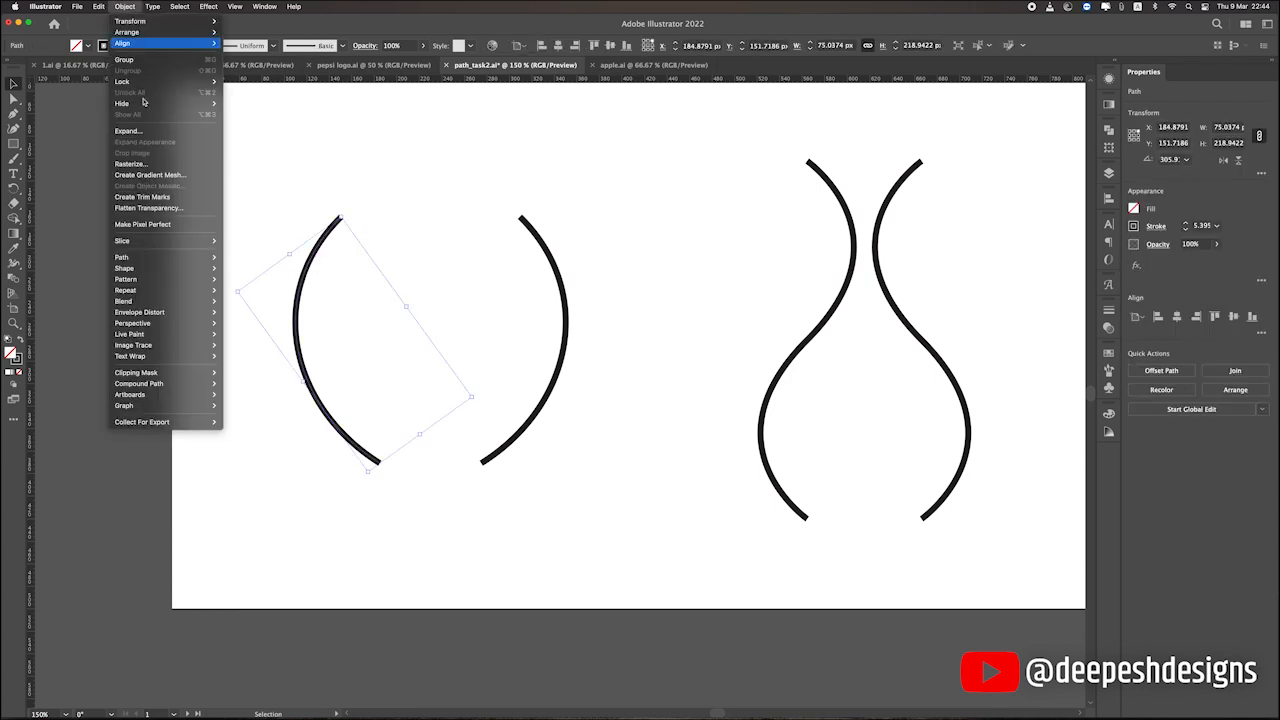
mouse_move(160, 257)
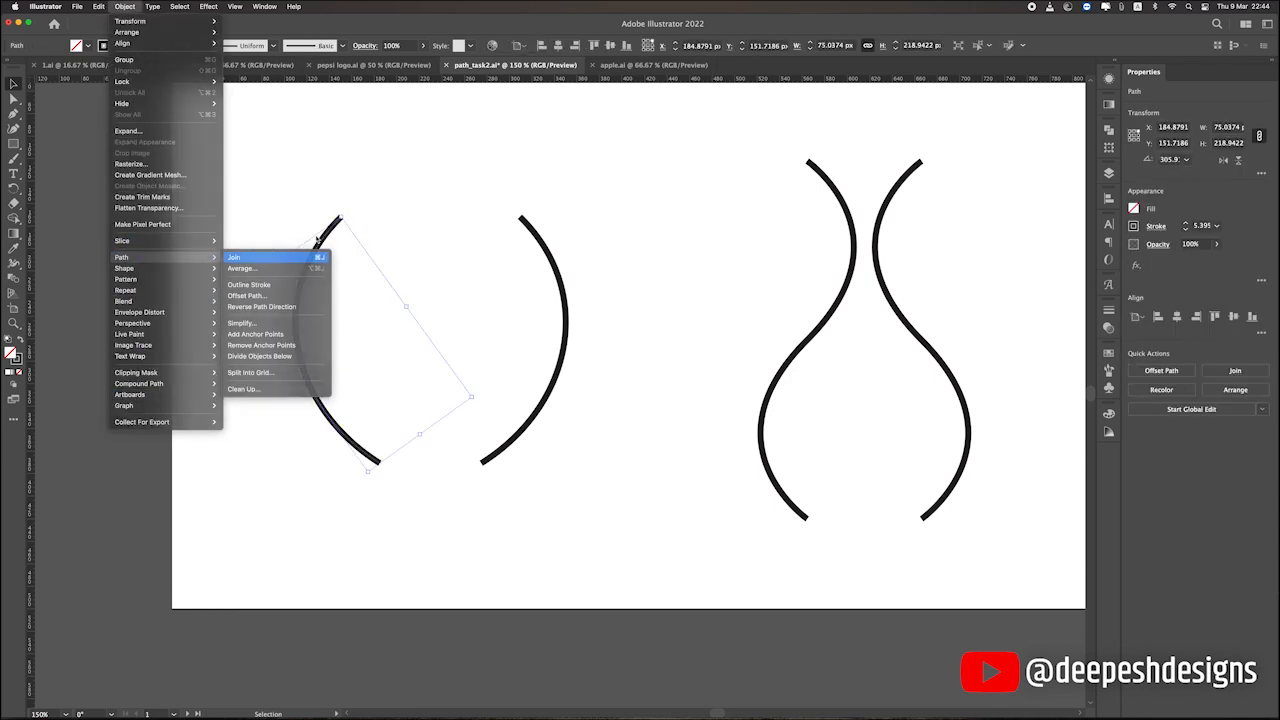
click(300, 257)
click(466, 184)
Apply Join to the right arc as well, and revert both arcs to open paths.
click(562, 296)
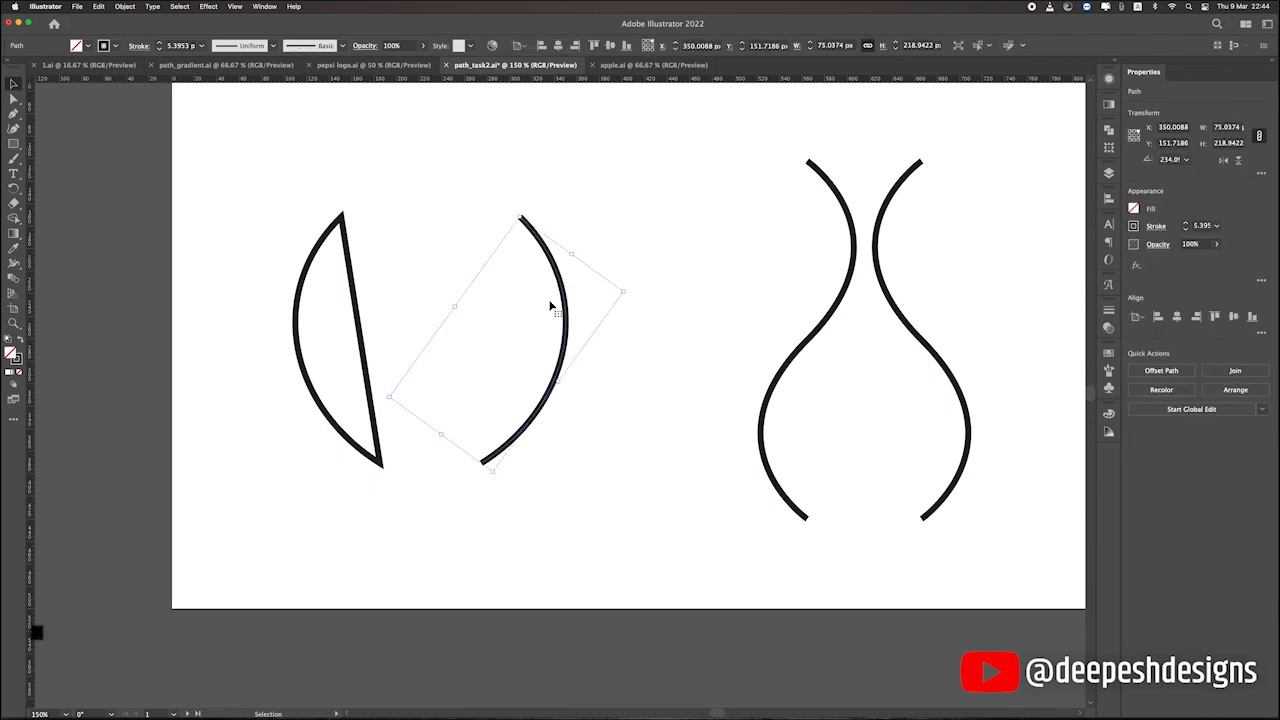
key(ctrl+j)
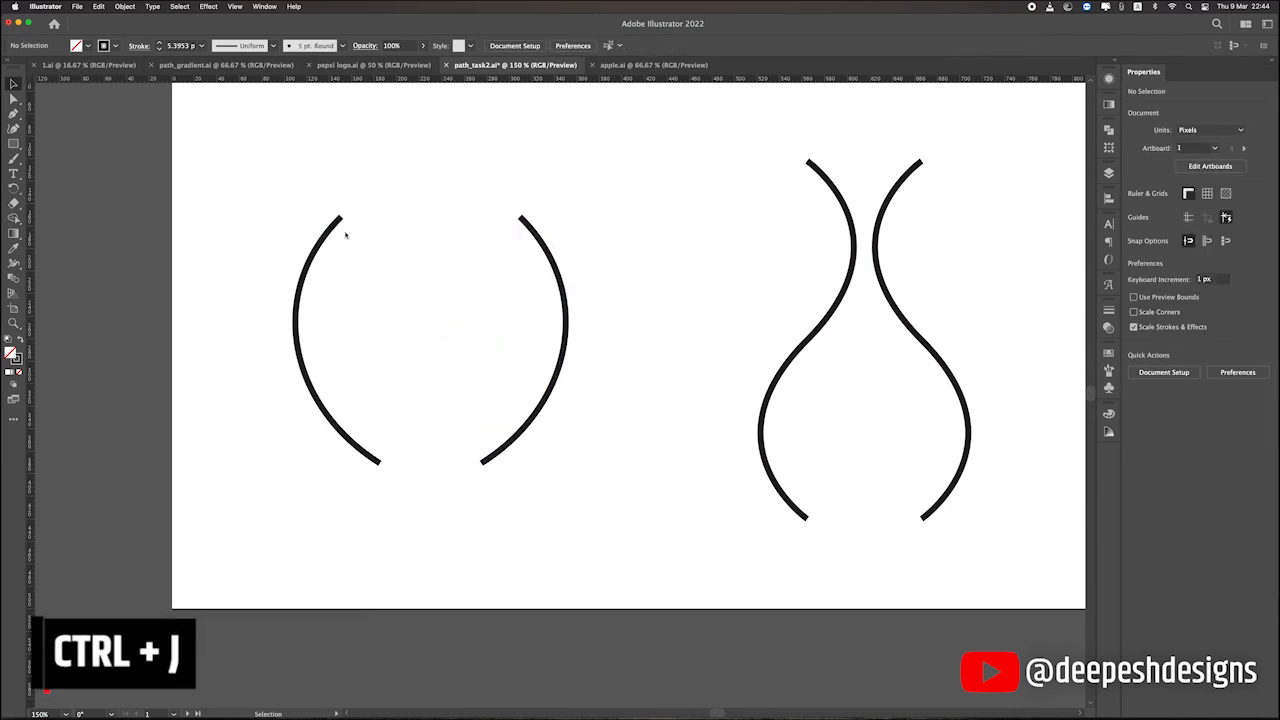
drag(288, 196, 602, 257)
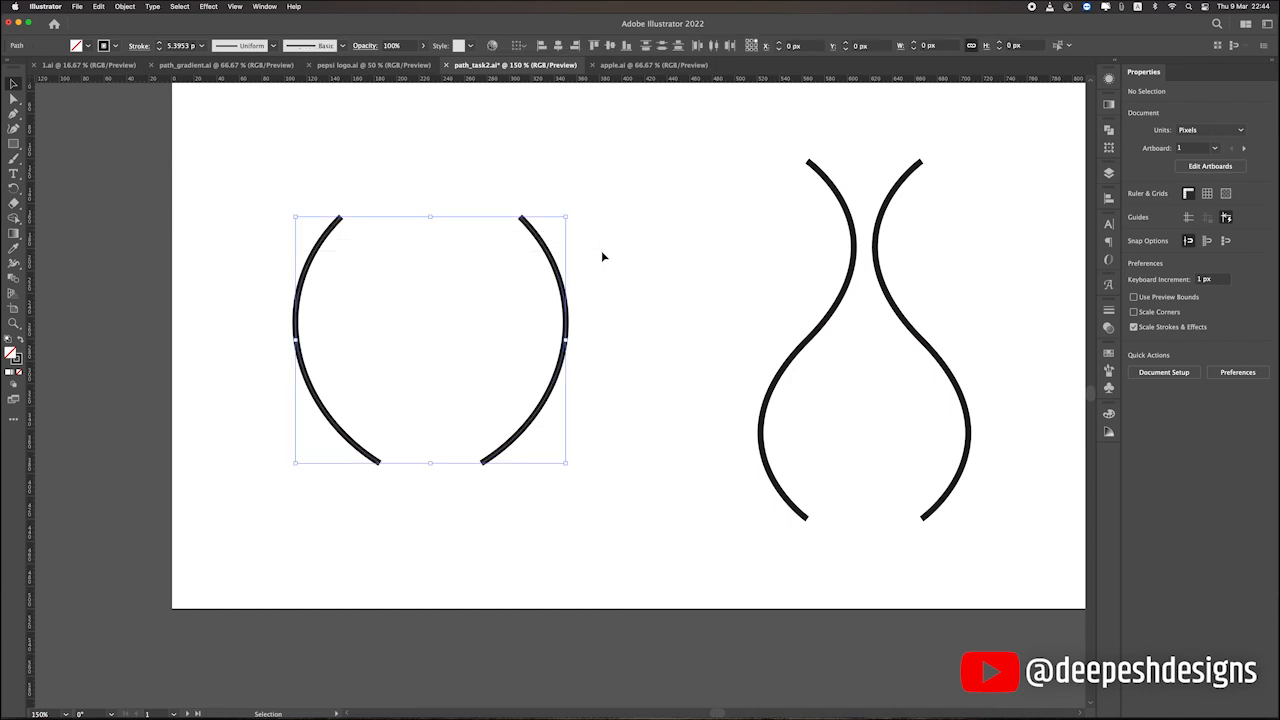
click(197, 215)
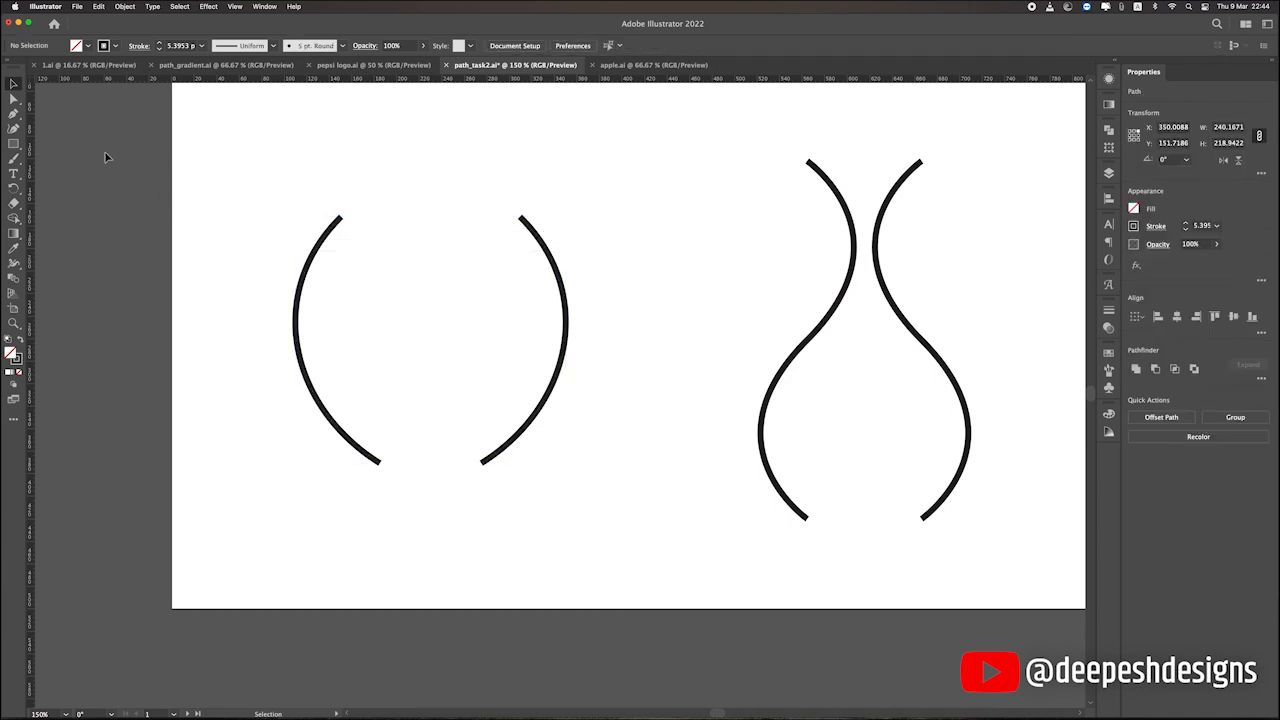
Select the upper end anchor points of both arcs with Direct Selection and join them with a straight segment.
click(14, 100)
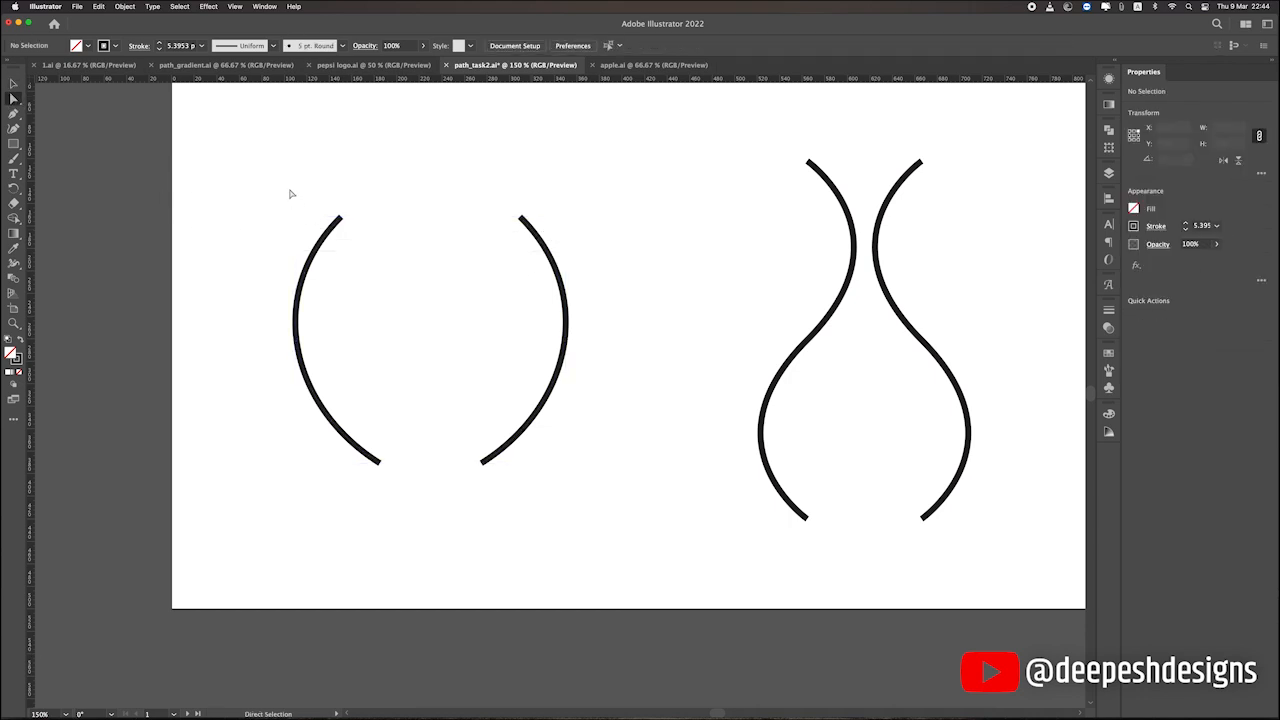
click(340, 218)
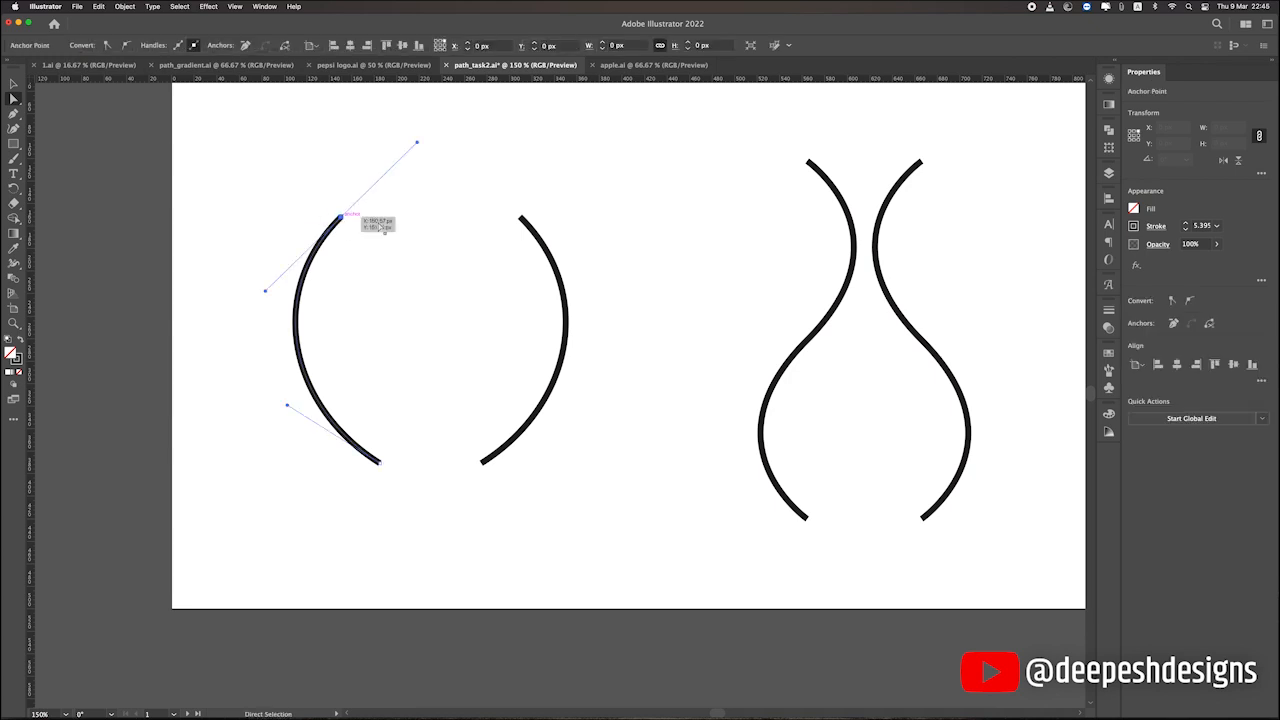
shift+click(520, 219)
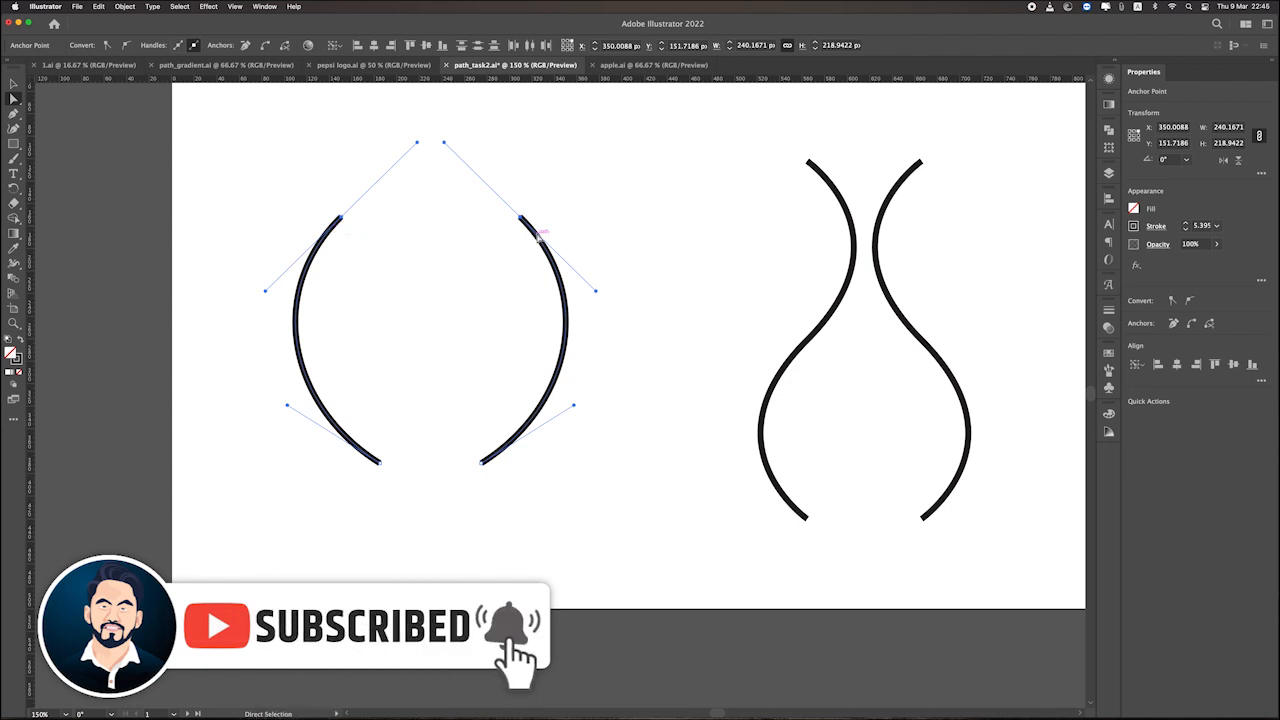
scroll(500, 246, up, 1)
drag(600, 257, 657, 266)
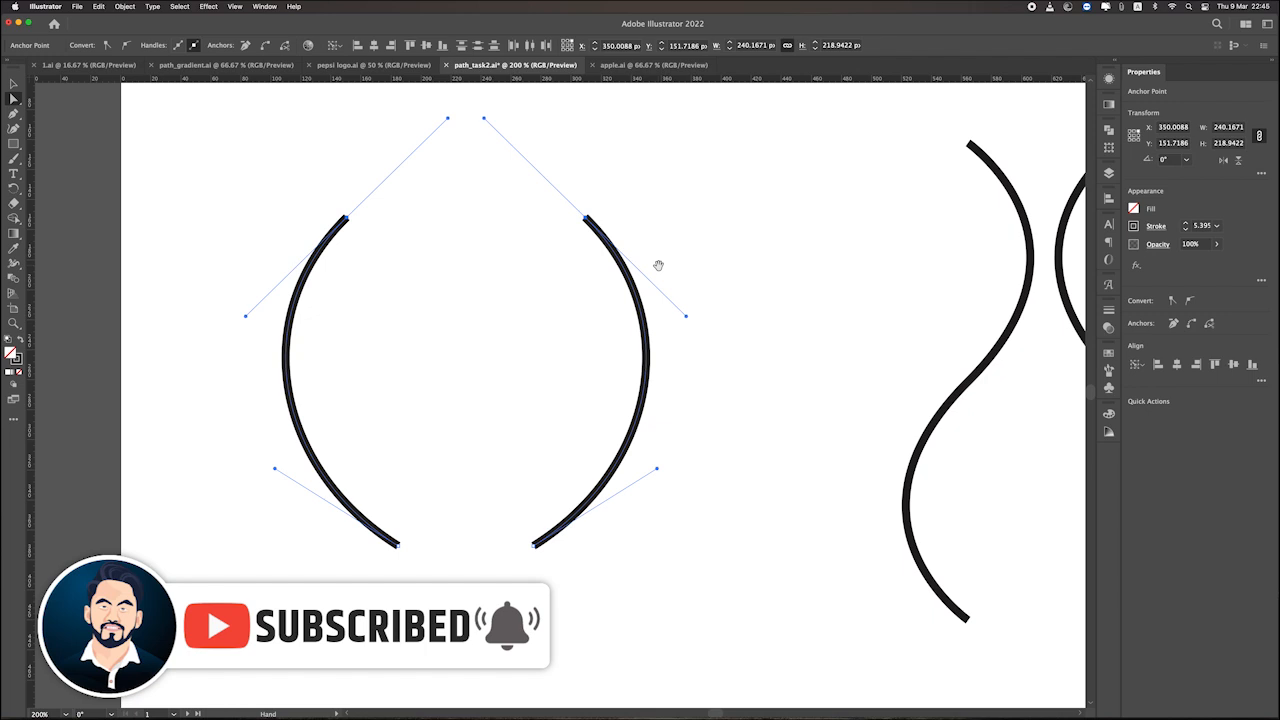
right_click(352, 215)
click(384, 341)
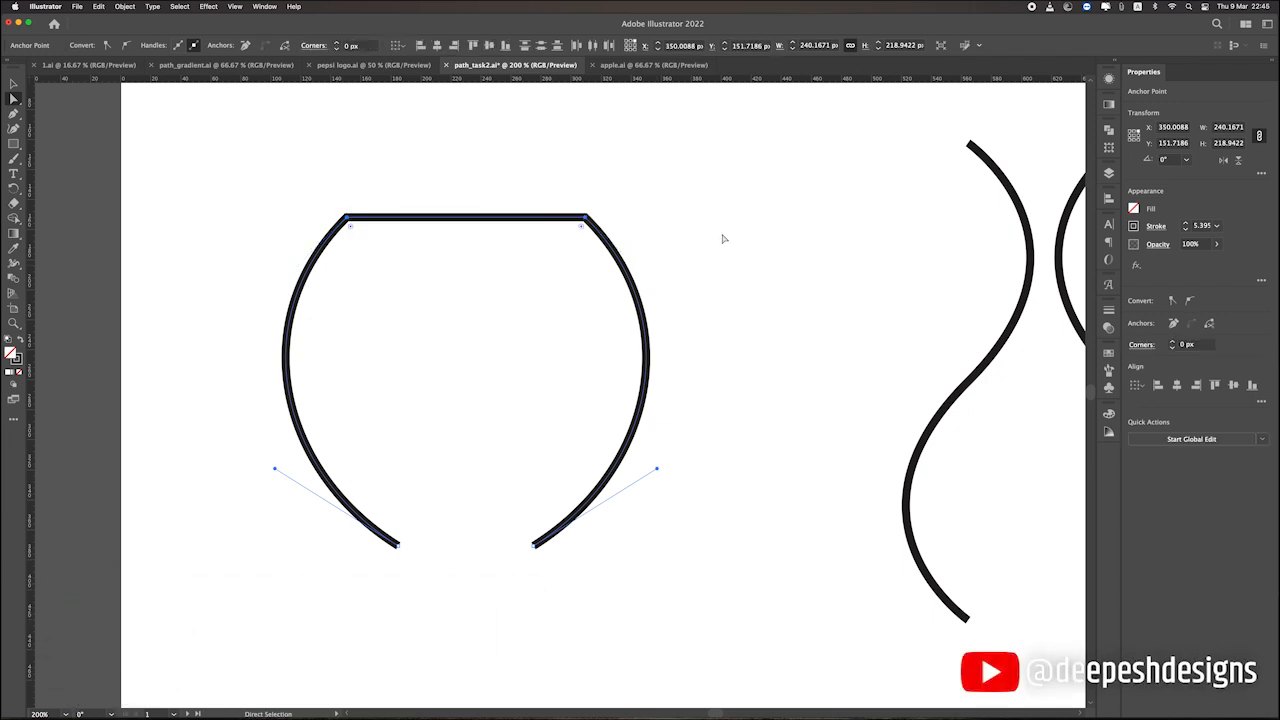
click(724, 238)
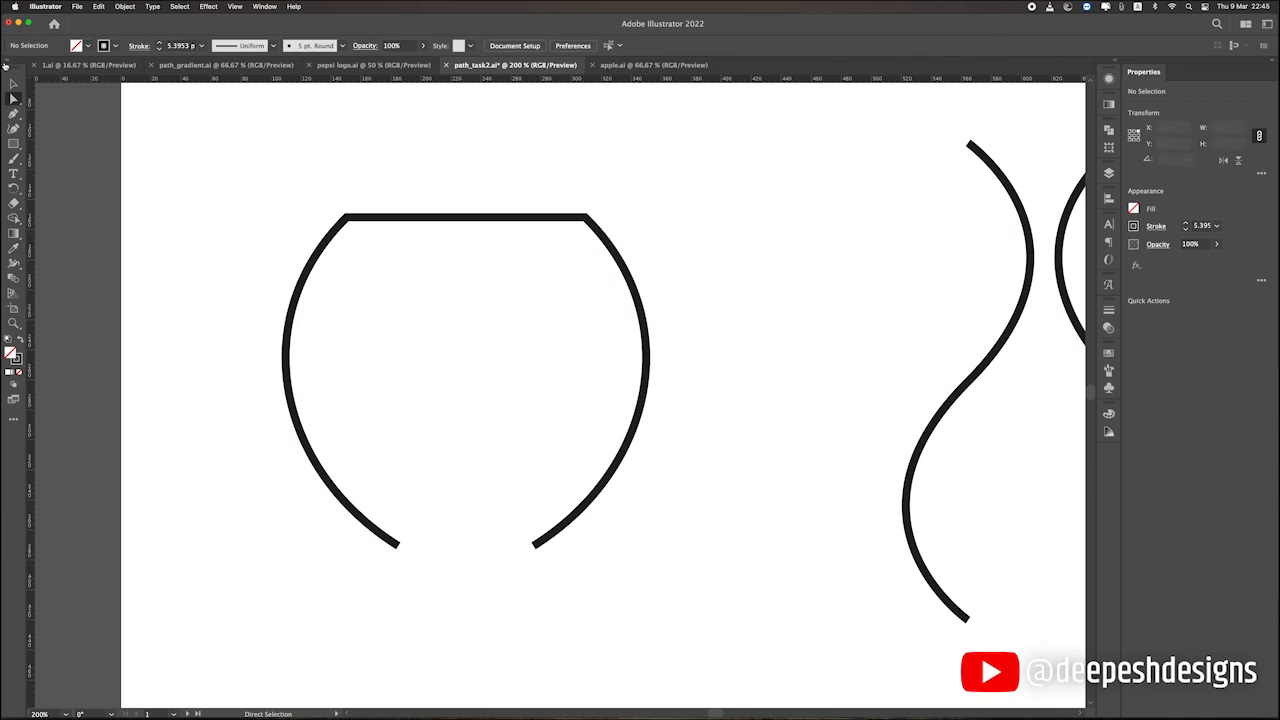
Rotate the joined arc shape upside down so the straight segment lies at its base.
click(13, 83)
scroll(423, 257, down, 1)
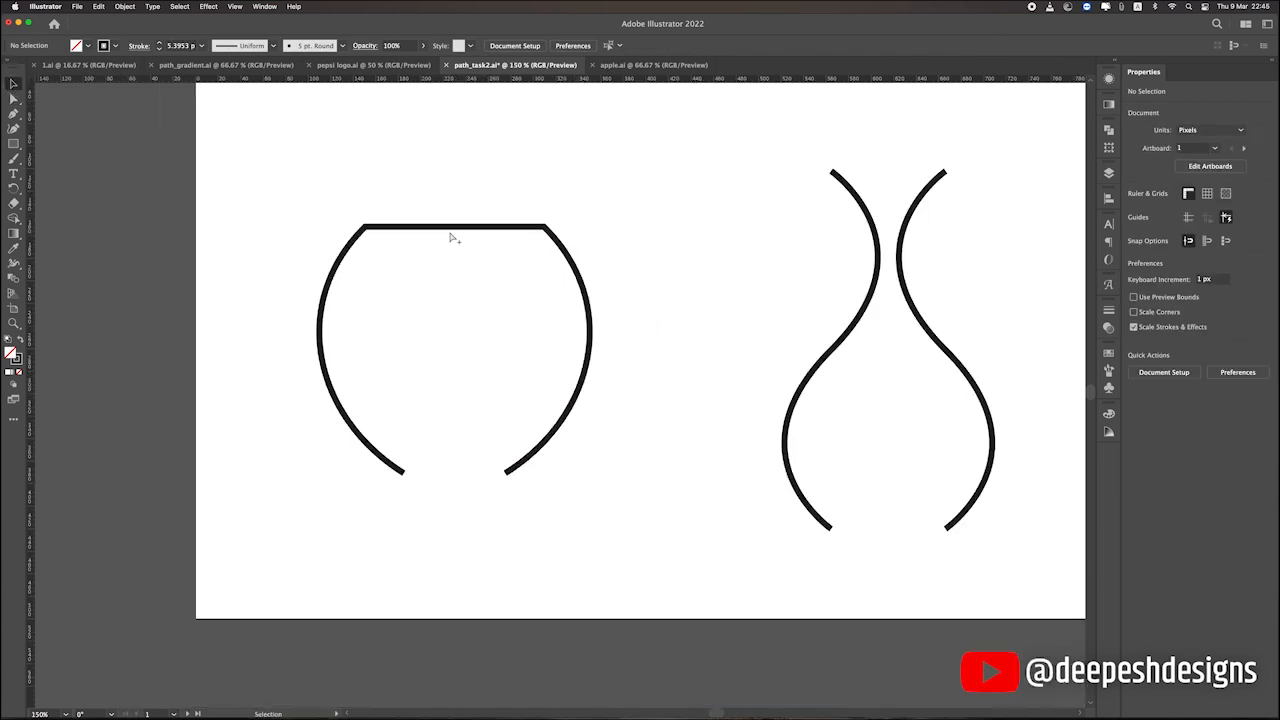
click(451, 229)
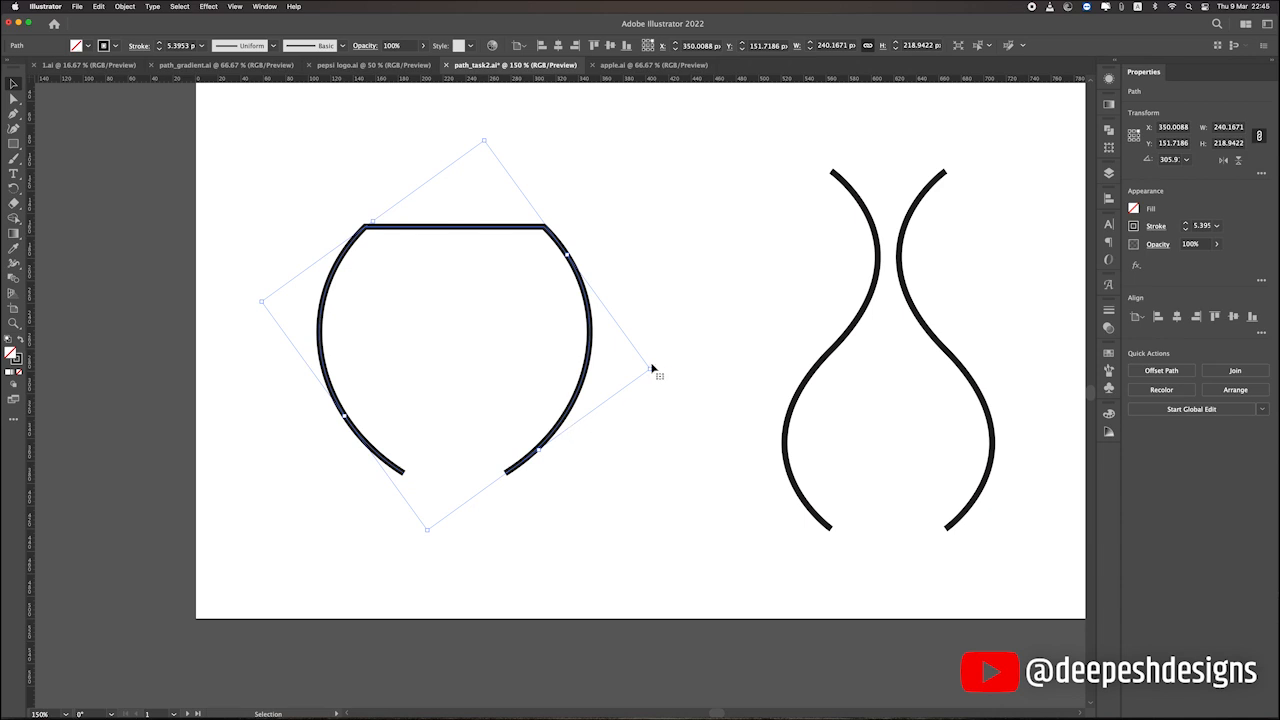
drag(655, 368, 246, 349)
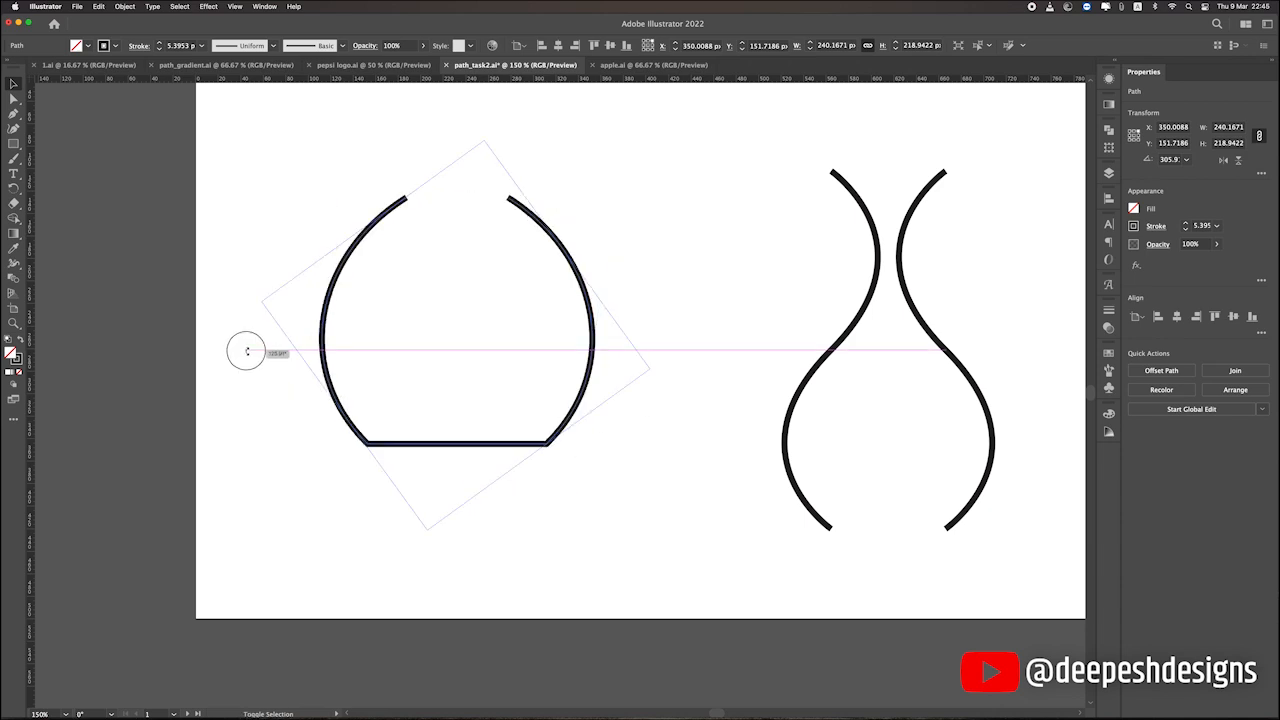
Join the two remaining open ends of the arc shape with a straight segment, and undo that closure.
key(a)
key(super+j)
key(v)
click(651, 400)
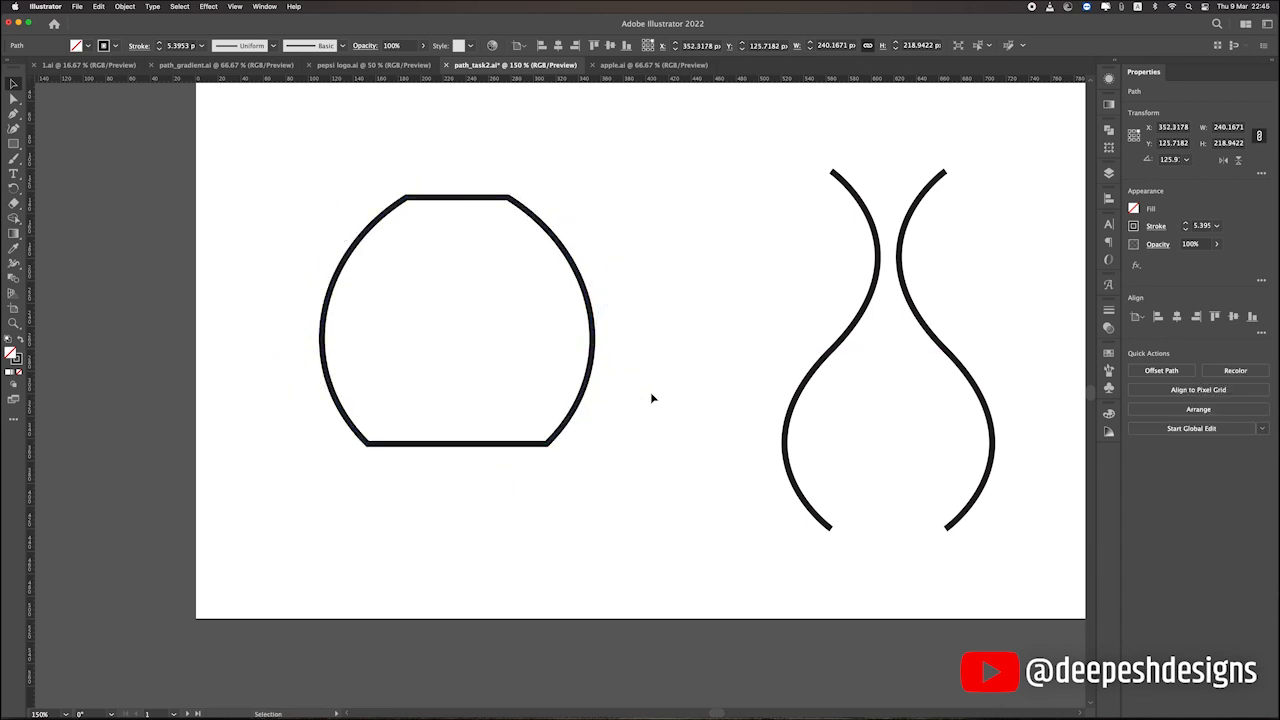
scroll(651, 400, down, 1)
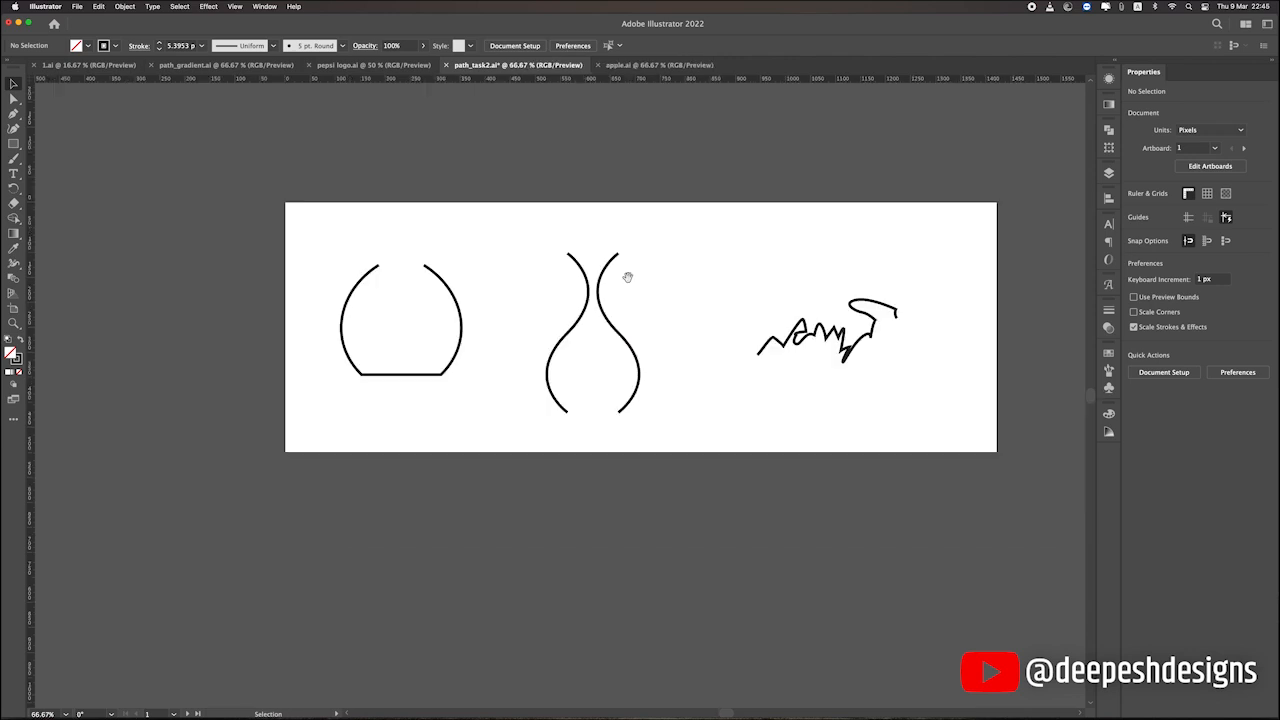
Select the upper end anchor points of both vase curves with Direct Selection and join them with a straight segment.
scroll(627, 277, up, 2)
click(12, 98)
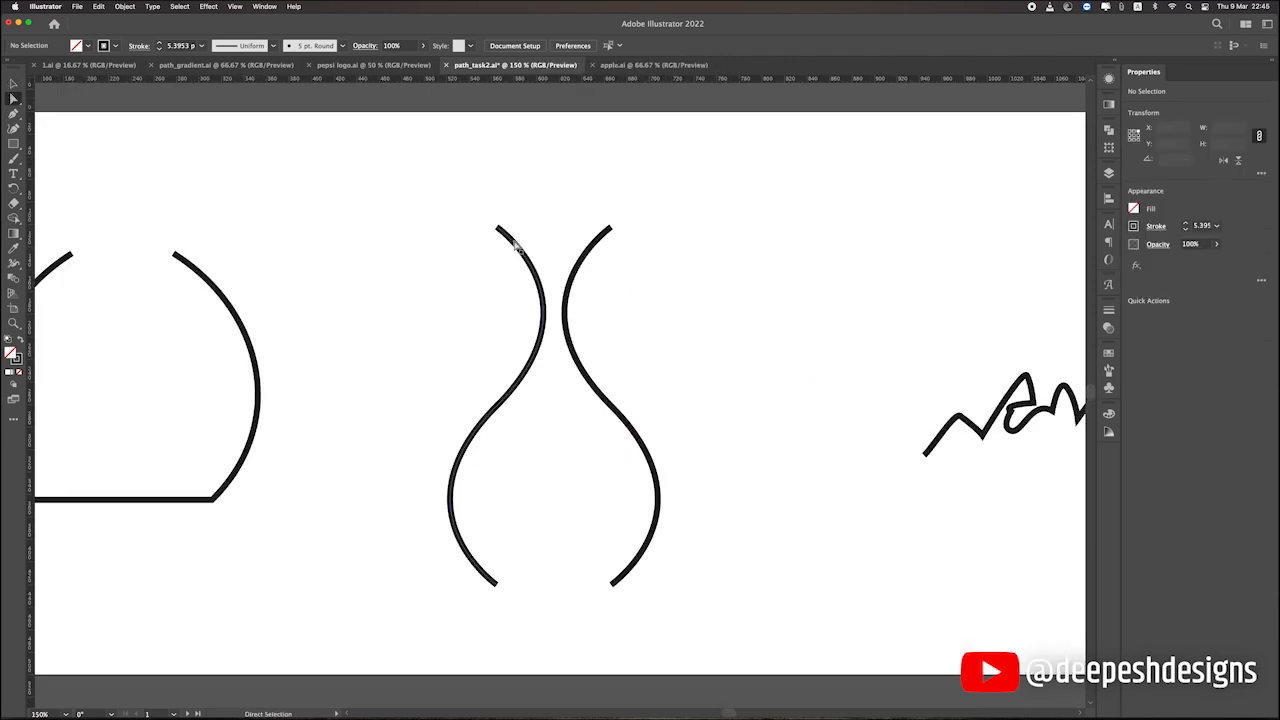
scroll(511, 223, down, 2)
scroll(520, 248, up, 2)
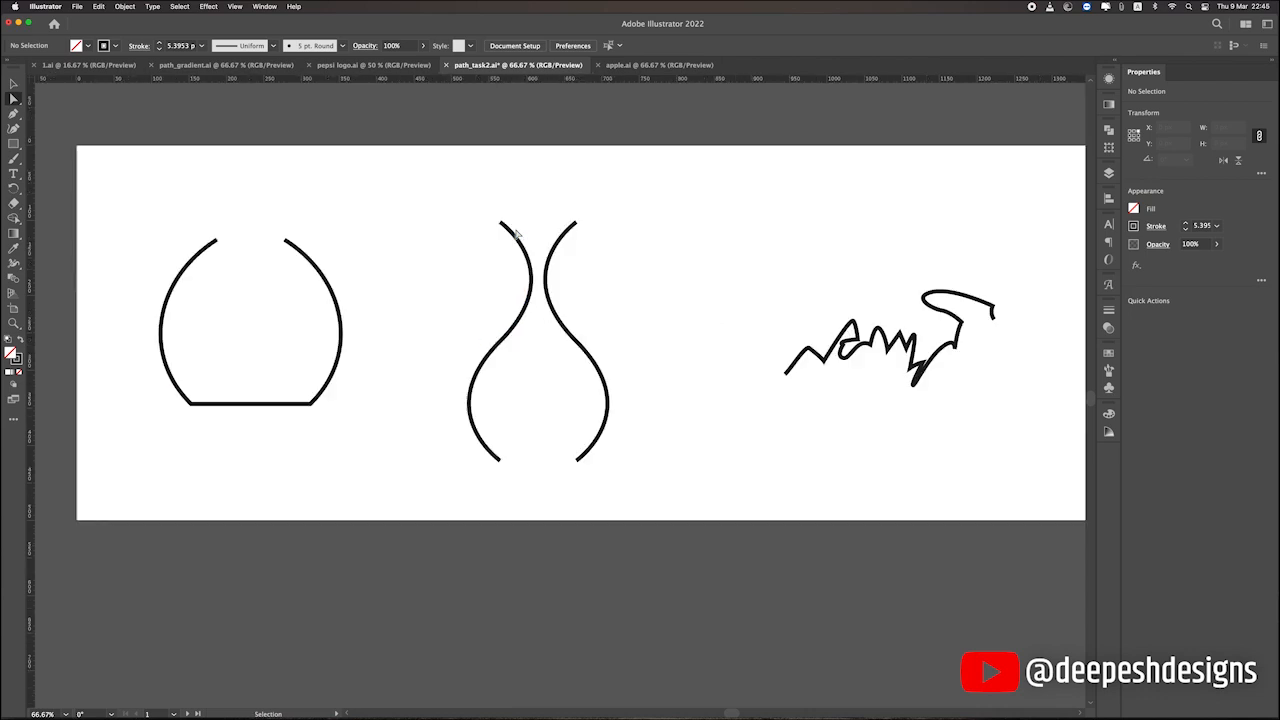
drag(443, 200, 714, 251)
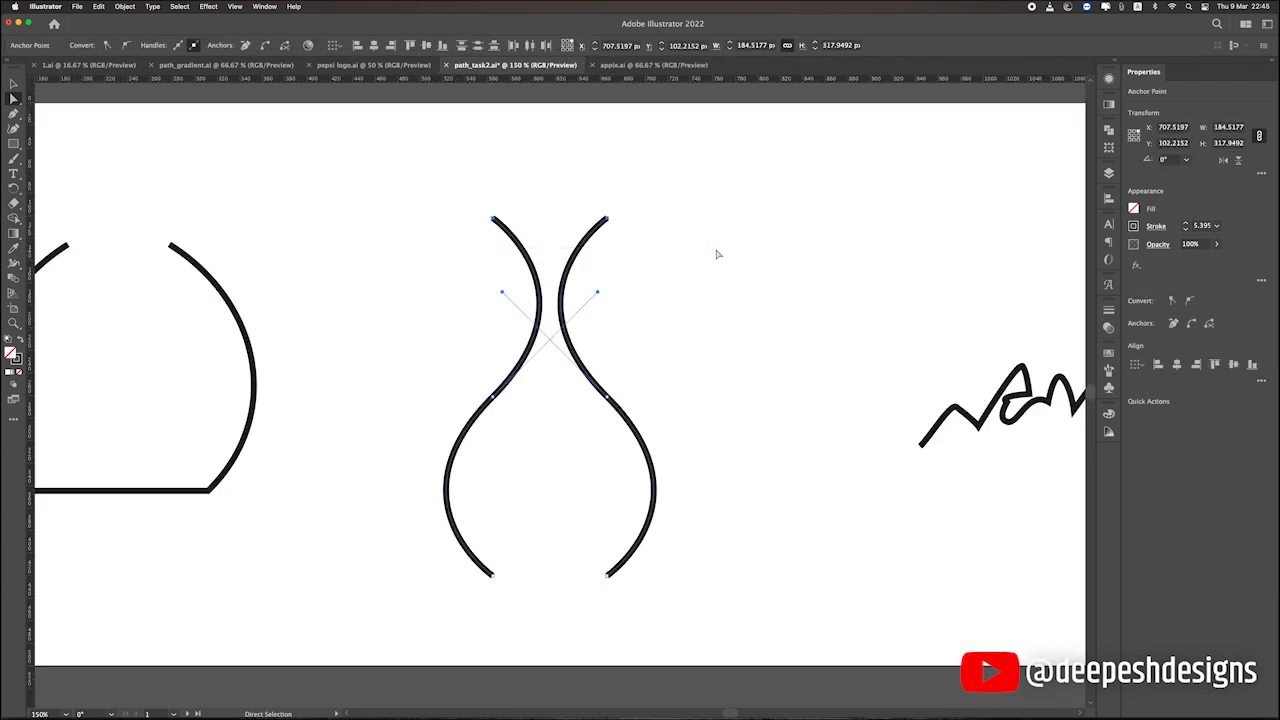
key(super+j)
click(701, 263)
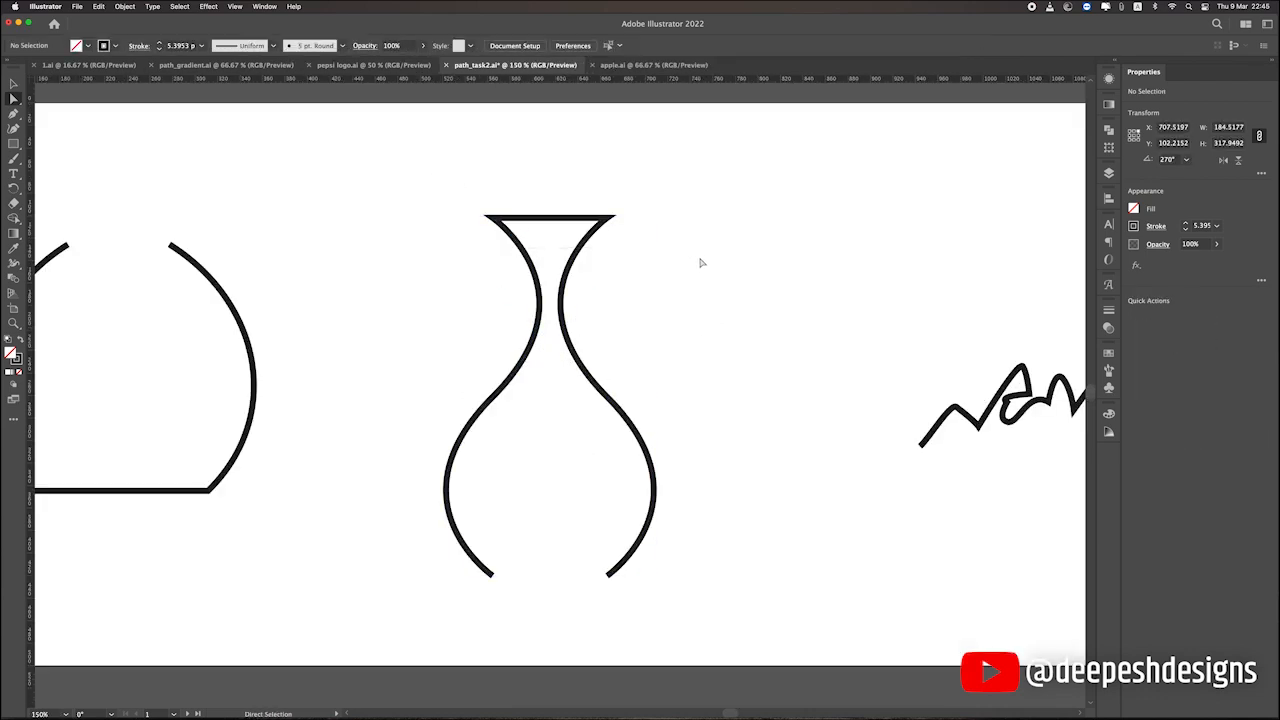
Join the lower end anchor points of the vase curves with a straight segment to close the shape.
scroll(701, 263, down, 2)
drag(646, 537, 462, 488)
key(super+j)
click(773, 395)
Undo both joins on the vase curves and redo only the upper one.
scroll(773, 395, down, 2)
key(super+z)
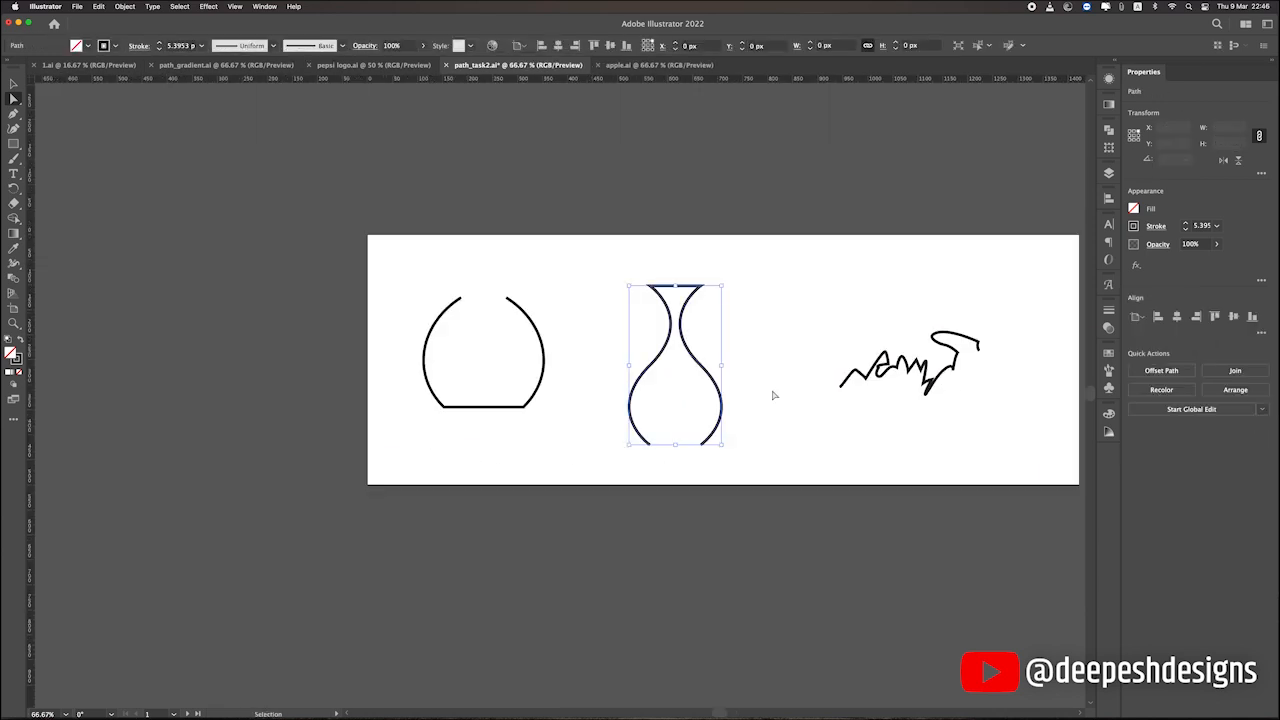
key(super+z)
click(748, 318)
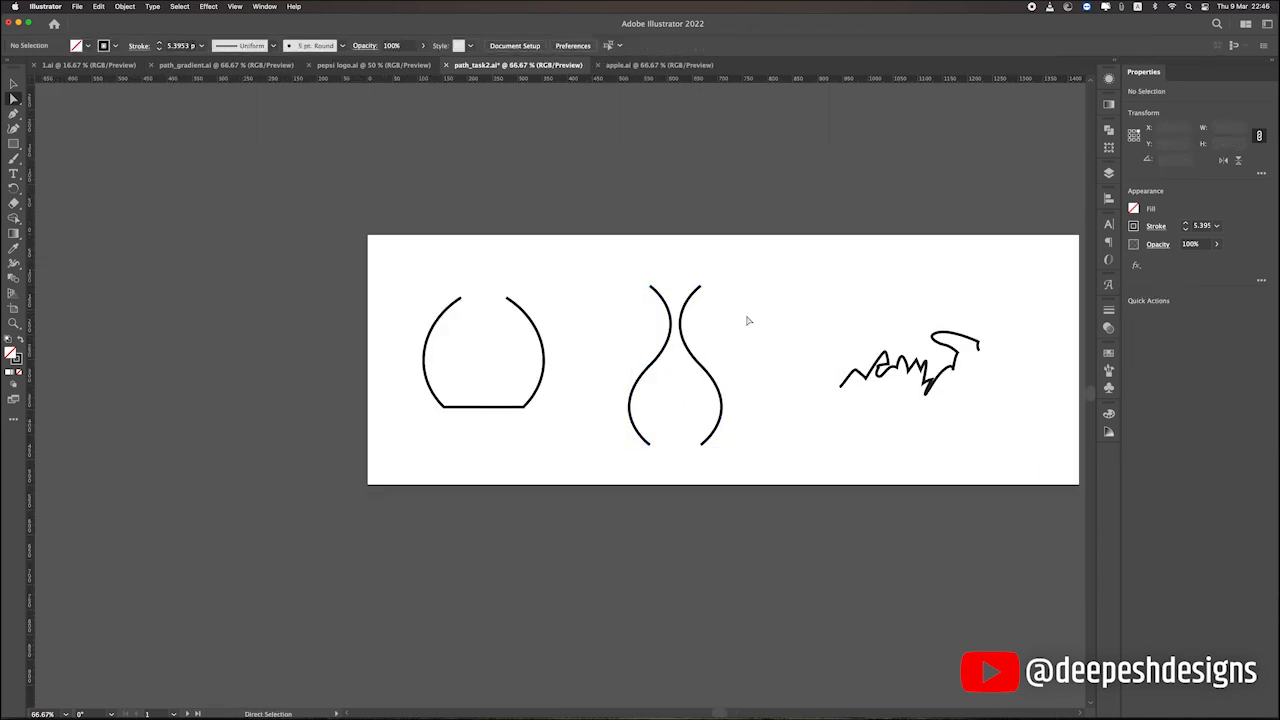
key(super+shift+z)
click(767, 385)
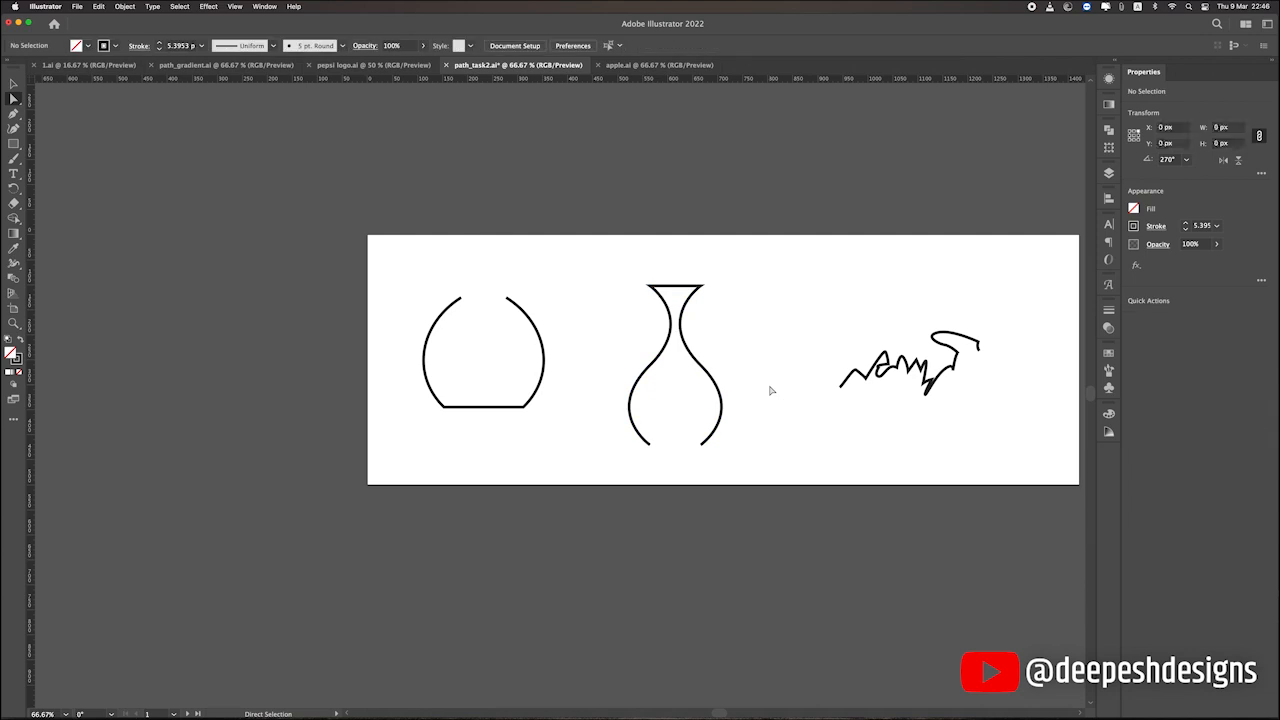
Select the whole vase path and apply Join to close its open base.
click(14, 83)
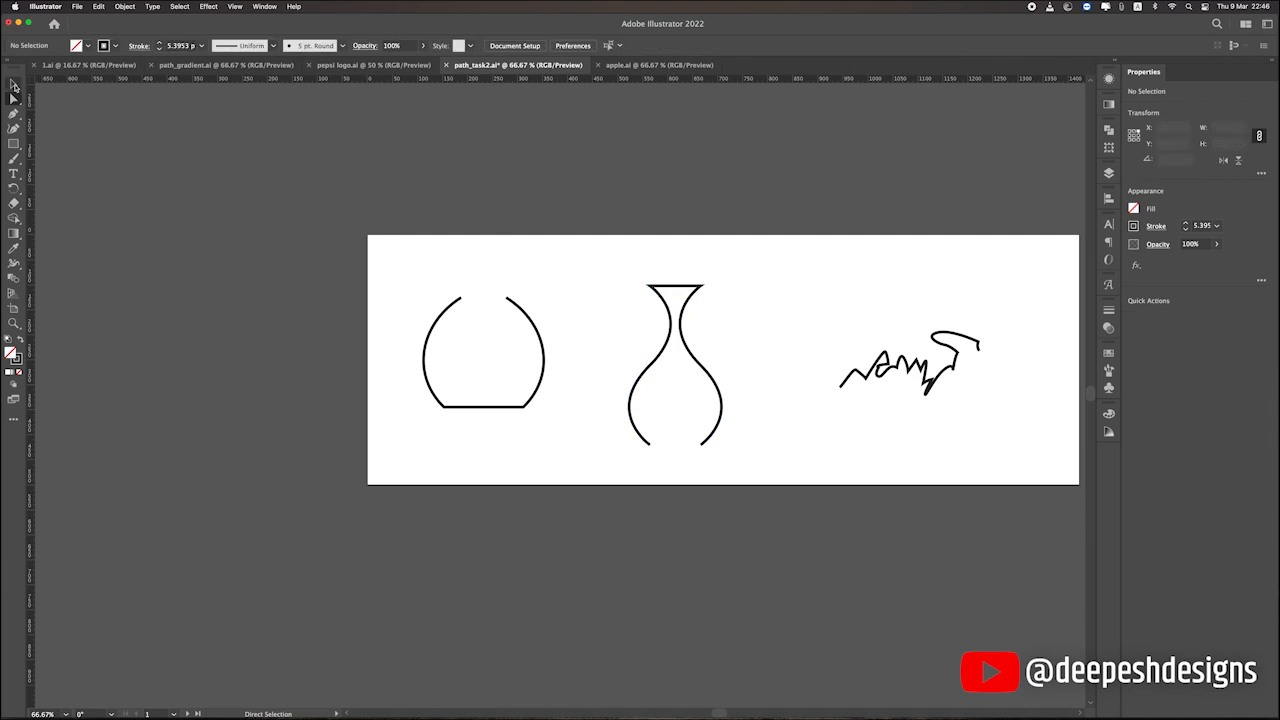
click(657, 363)
key(super+j)
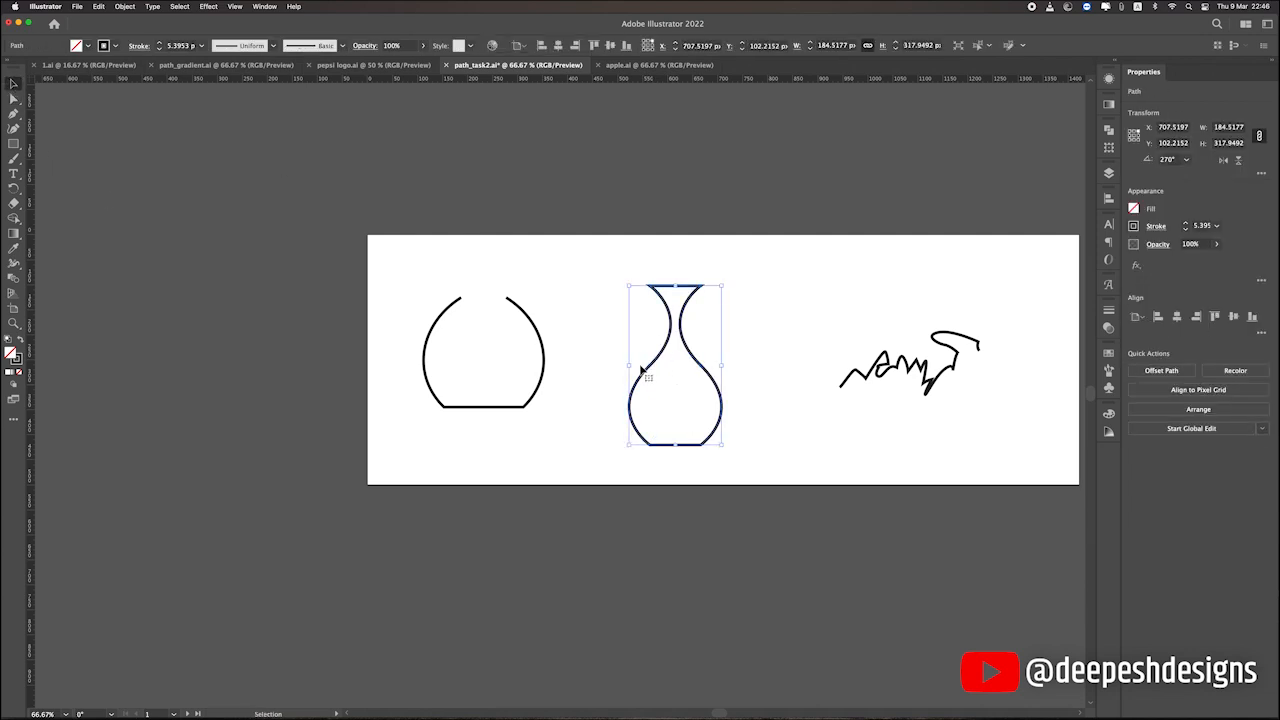
click(730, 395)
Undo the vase joins and the earlier arc join and rotation until both shapes are separate open curves again.
key(super+z)
key(super+z)
key(super+z)
key(super+z)
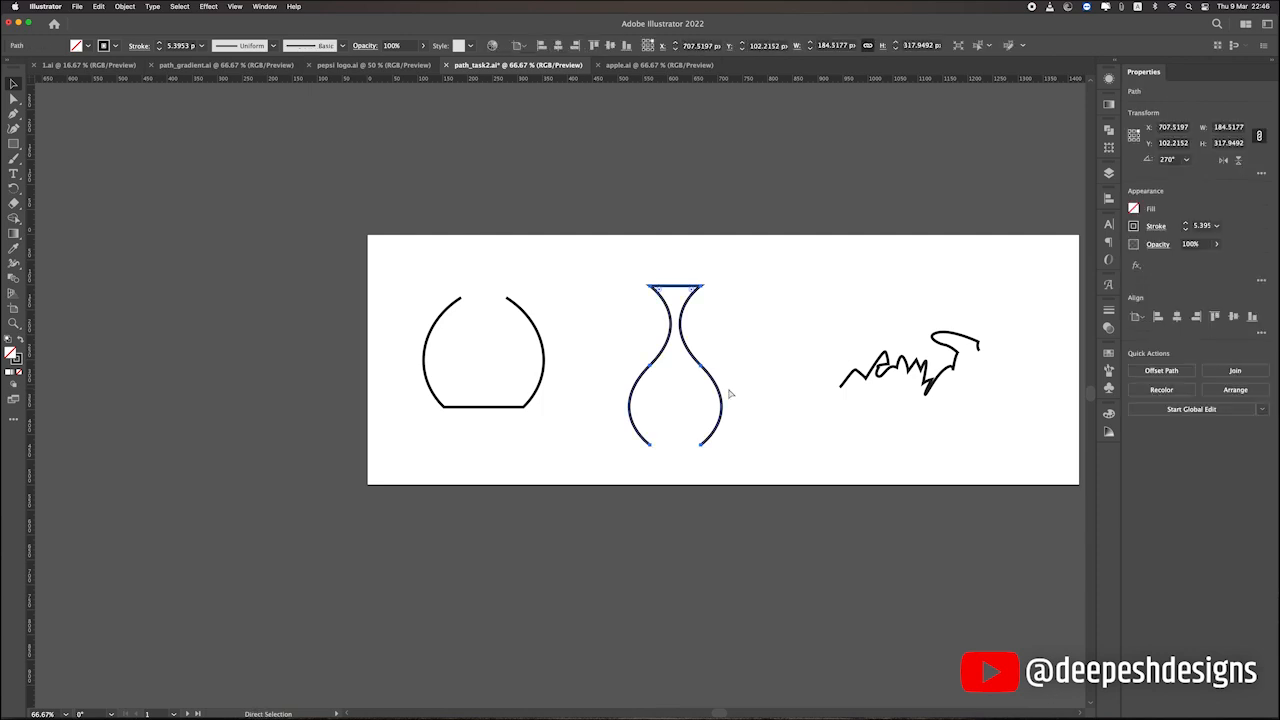
click(581, 349)
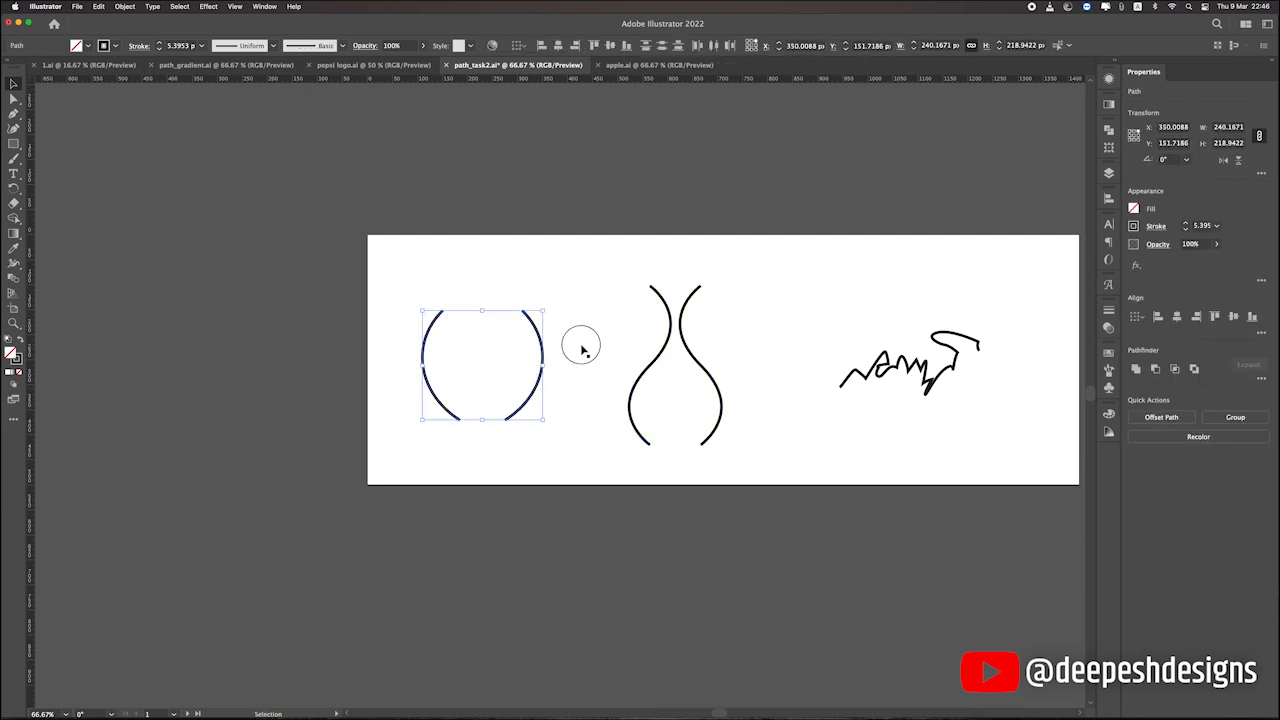
scroll(452, 344, up, 1)
drag(596, 348, 608, 347)
scroll(608, 347, up, 1)
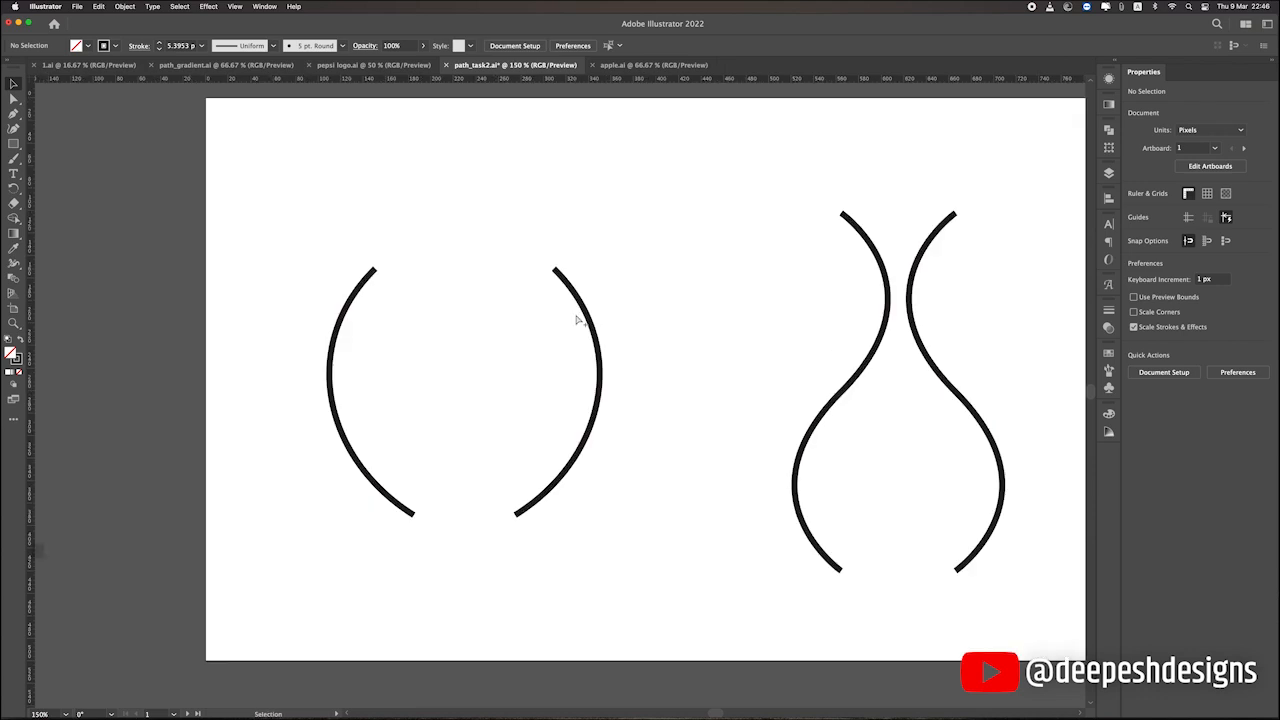
right_click(566, 283)
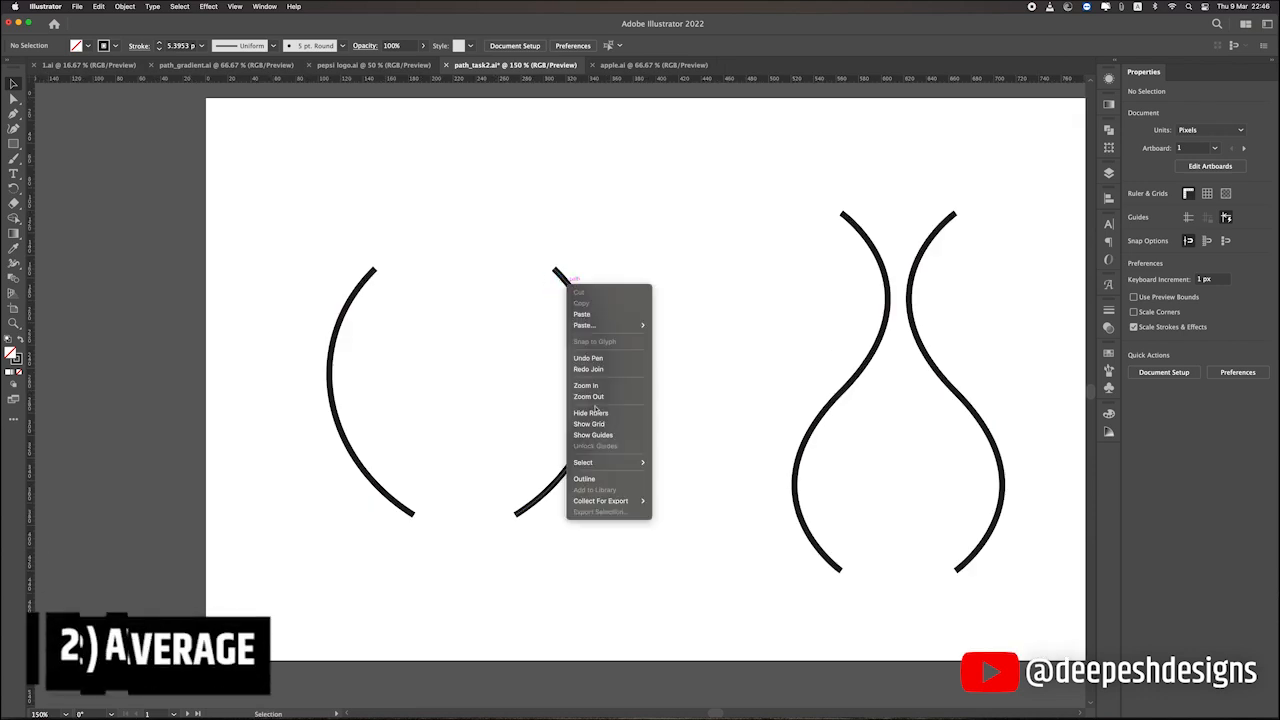
click(409, 177)
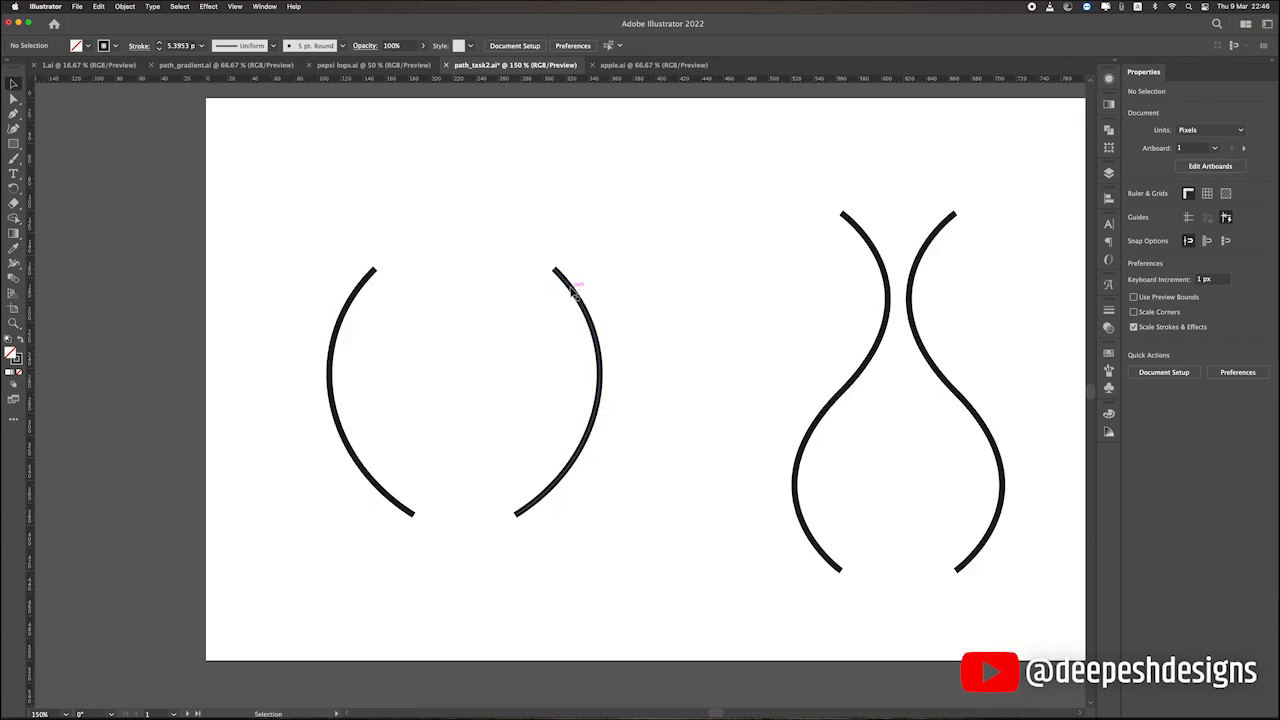
Select the upper end anchor points of the left and right arcs with Direct Selection.
click(13, 99)
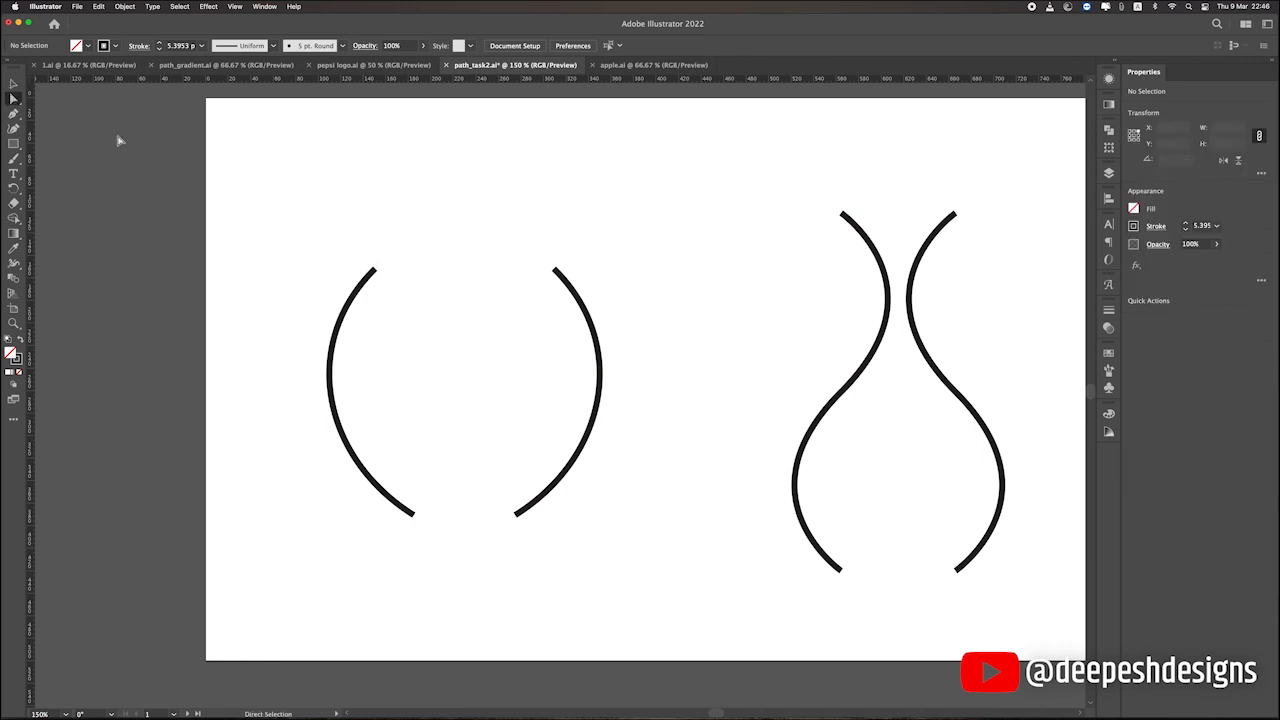
drag(333, 246, 620, 306)
scroll(381, 271, up, 1)
click(324, 240)
drag(324, 240, 648, 296)
click(594, 289)
click(613, 268)
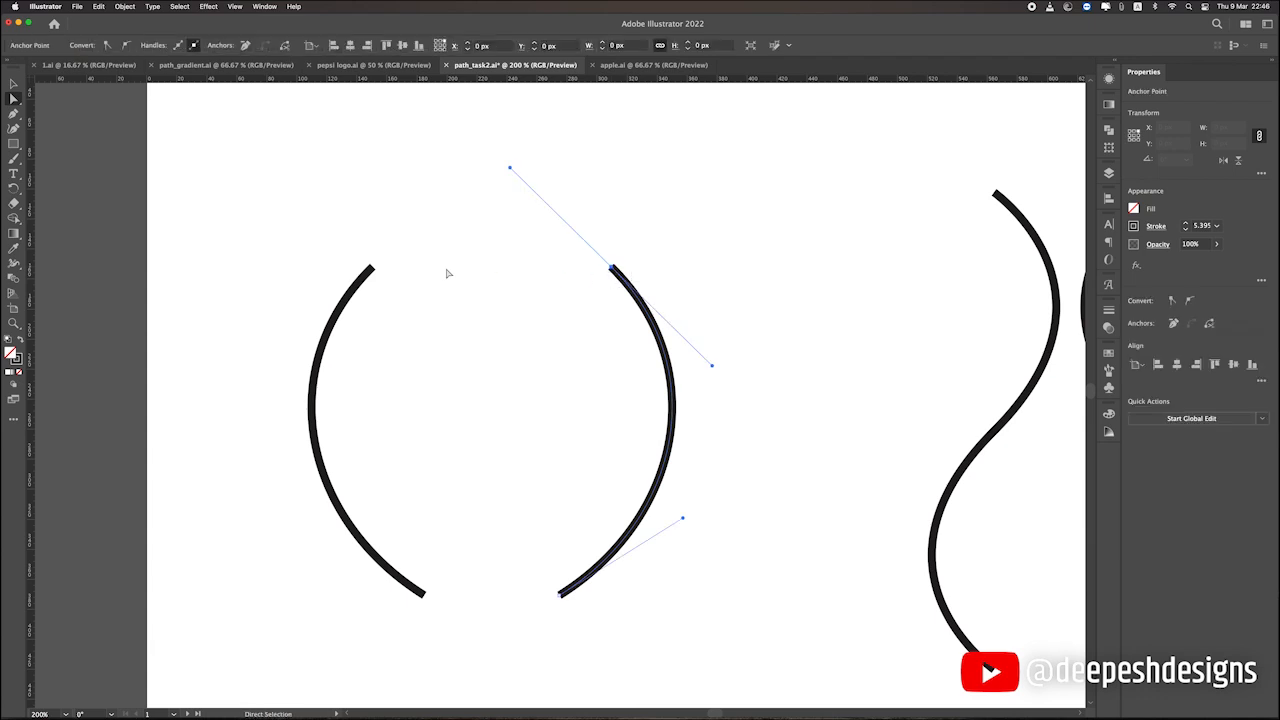
shift+click(372, 268)
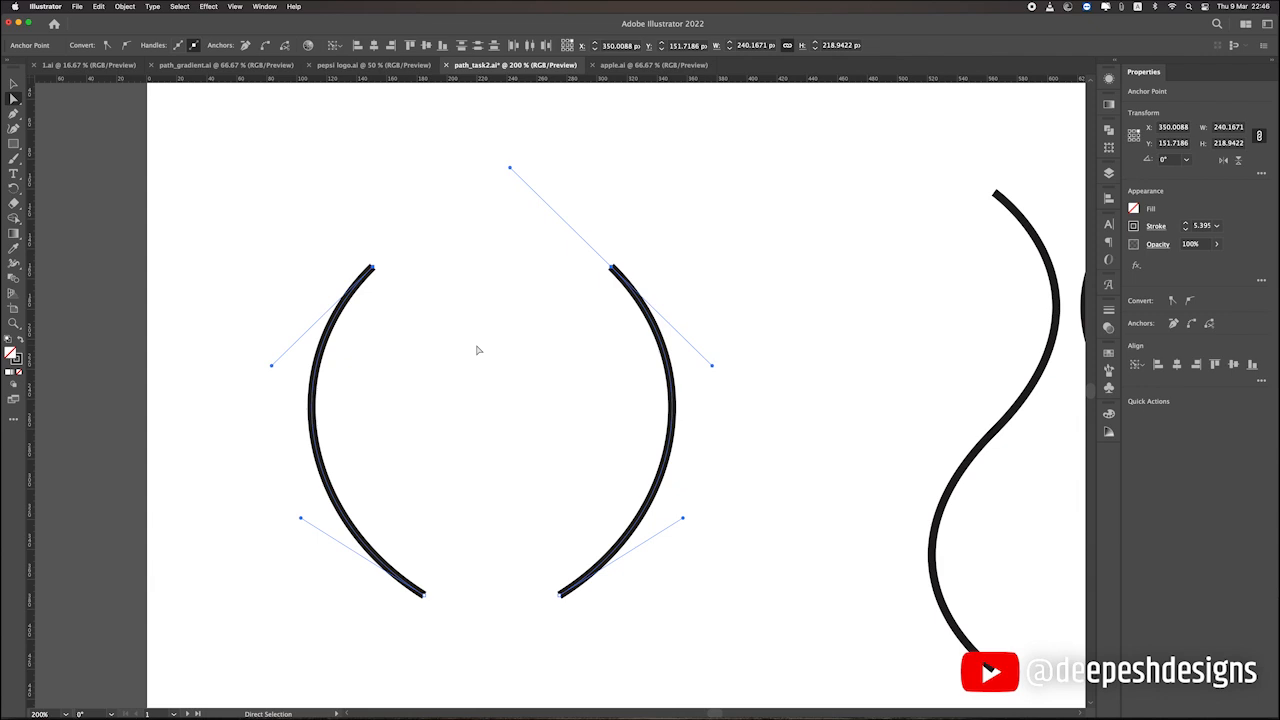
Copy both arcs, convert the originals to guides, show the guides, and paste the copied arcs in front.
click(13, 83)
click(346, 257)
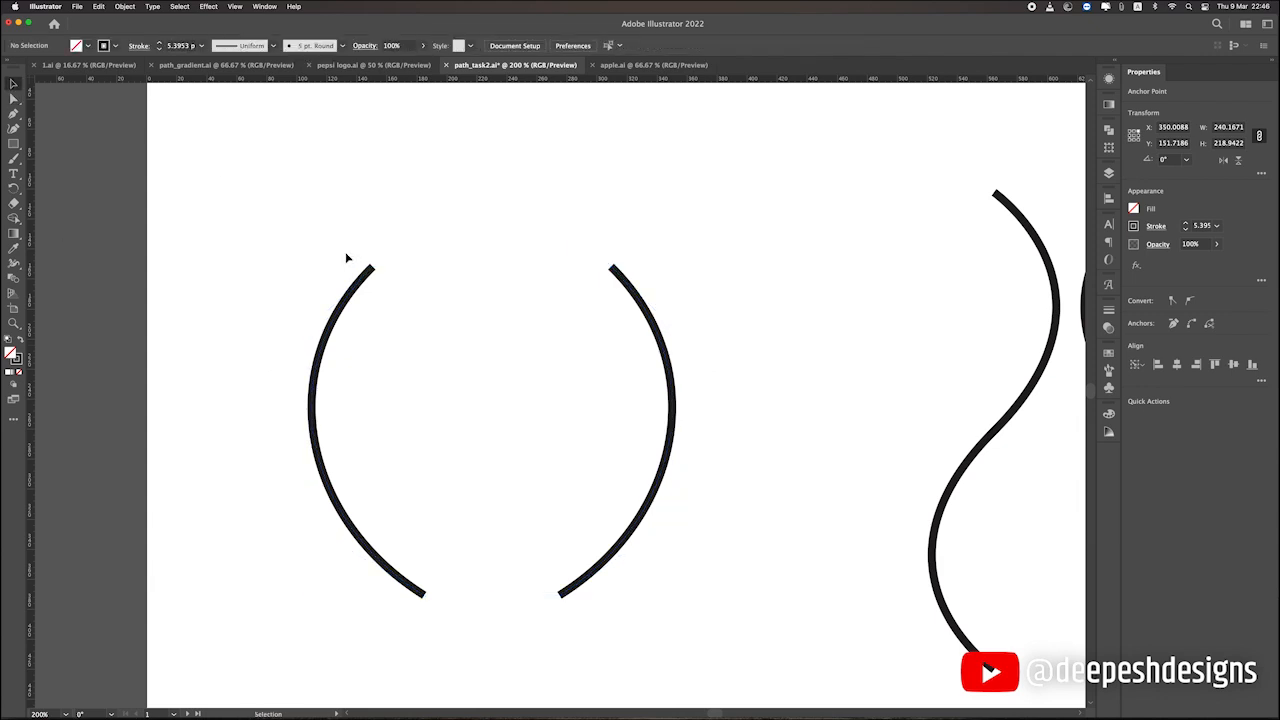
click(361, 285)
shift+click(653, 320)
right_click(654, 321)
click(751, 368)
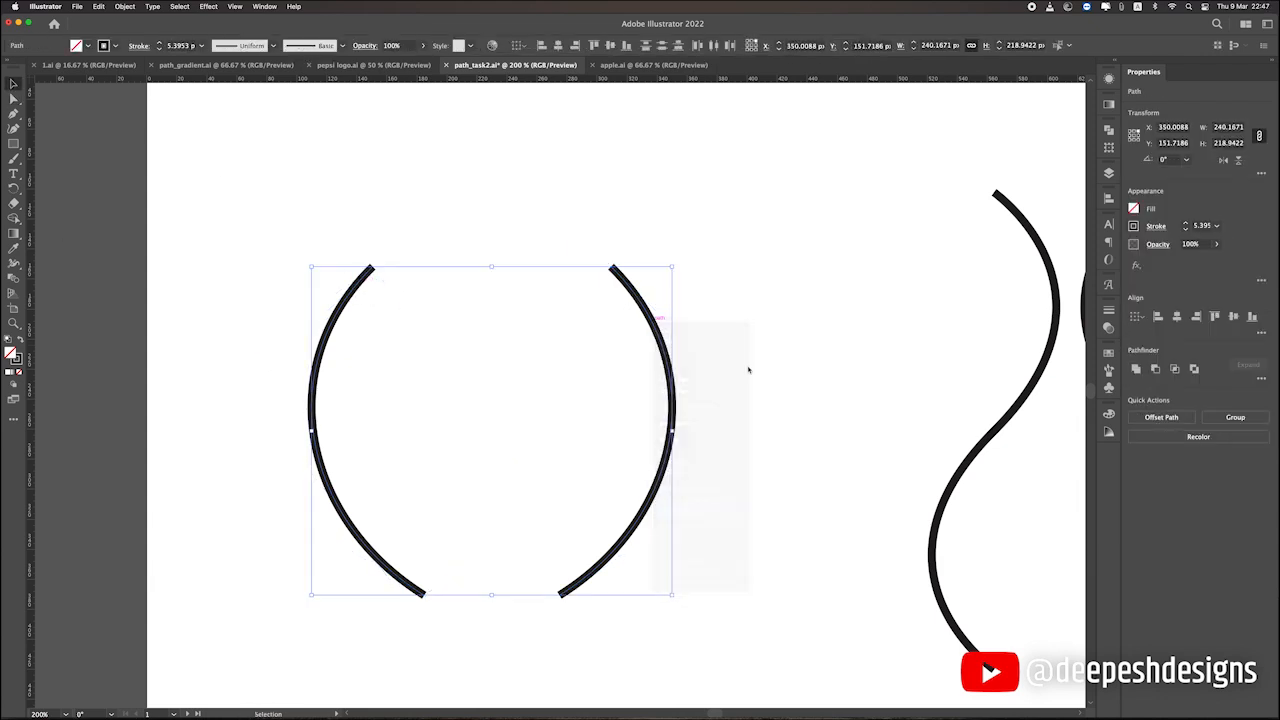
key(Delete)
key(super+semicolon)
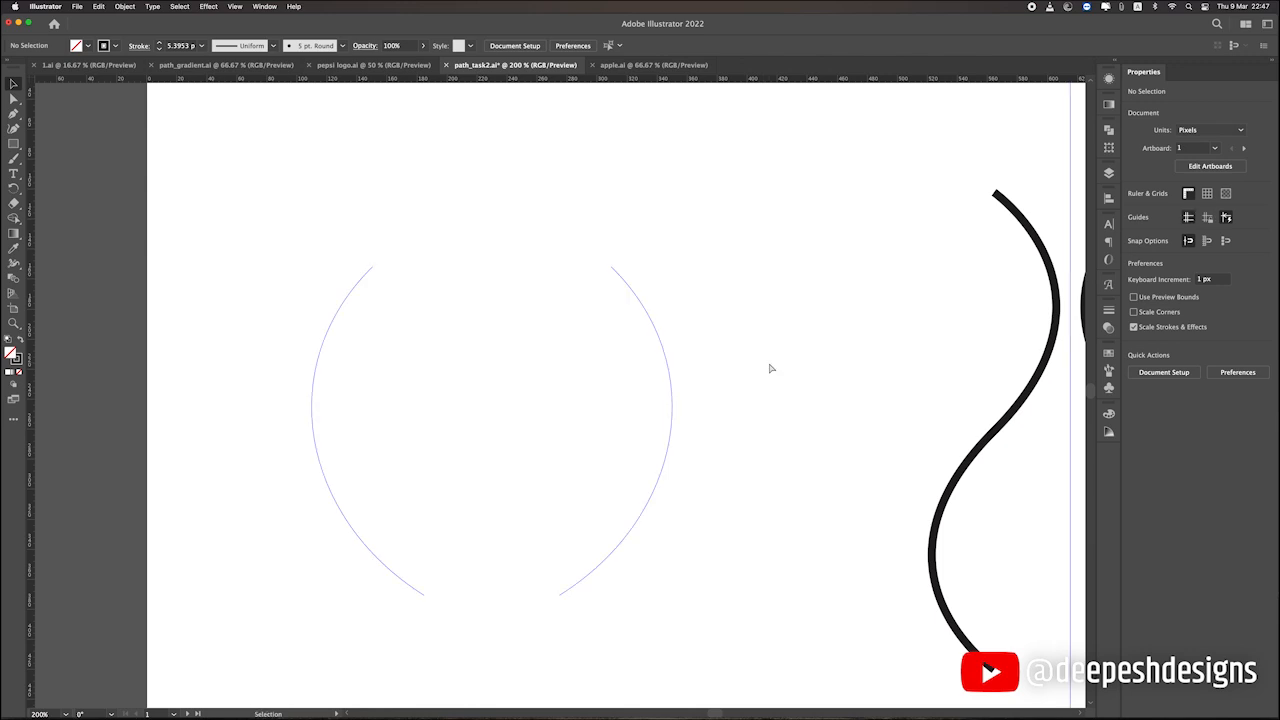
key(super+z)
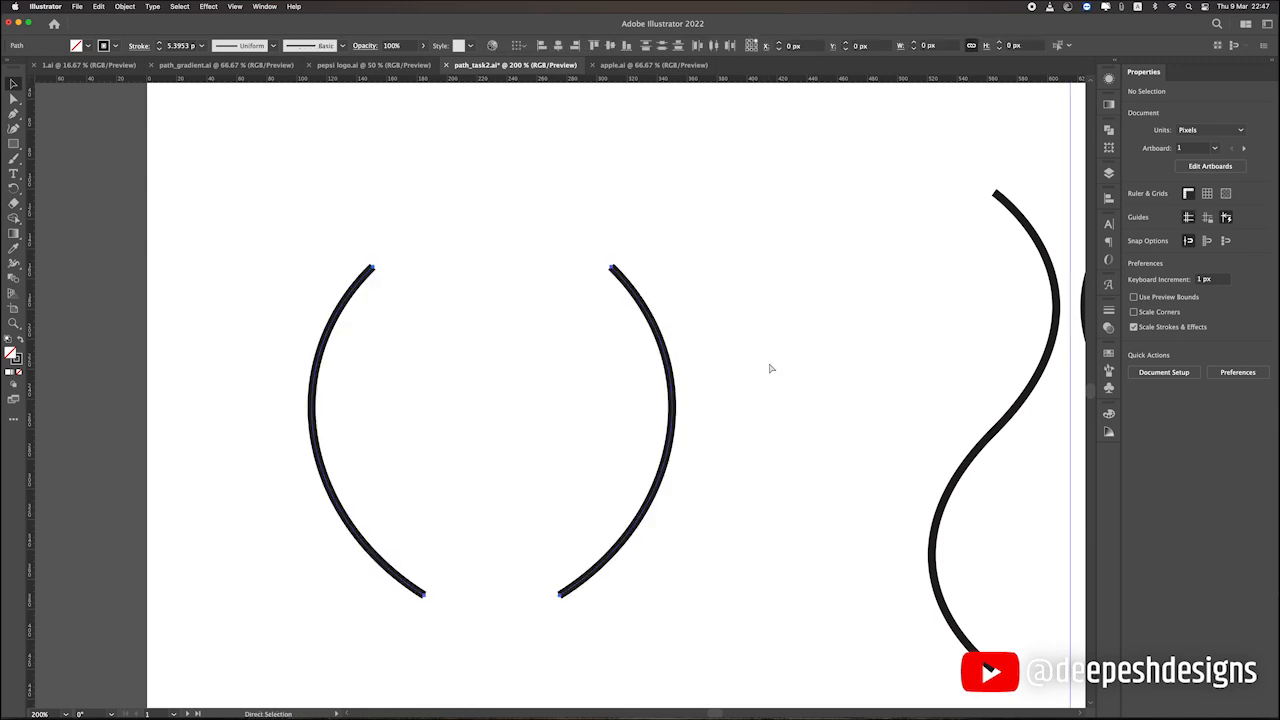
Select the upper end anchor points of both arcs and average them along both axes.
click(771, 369)
click(12, 99)
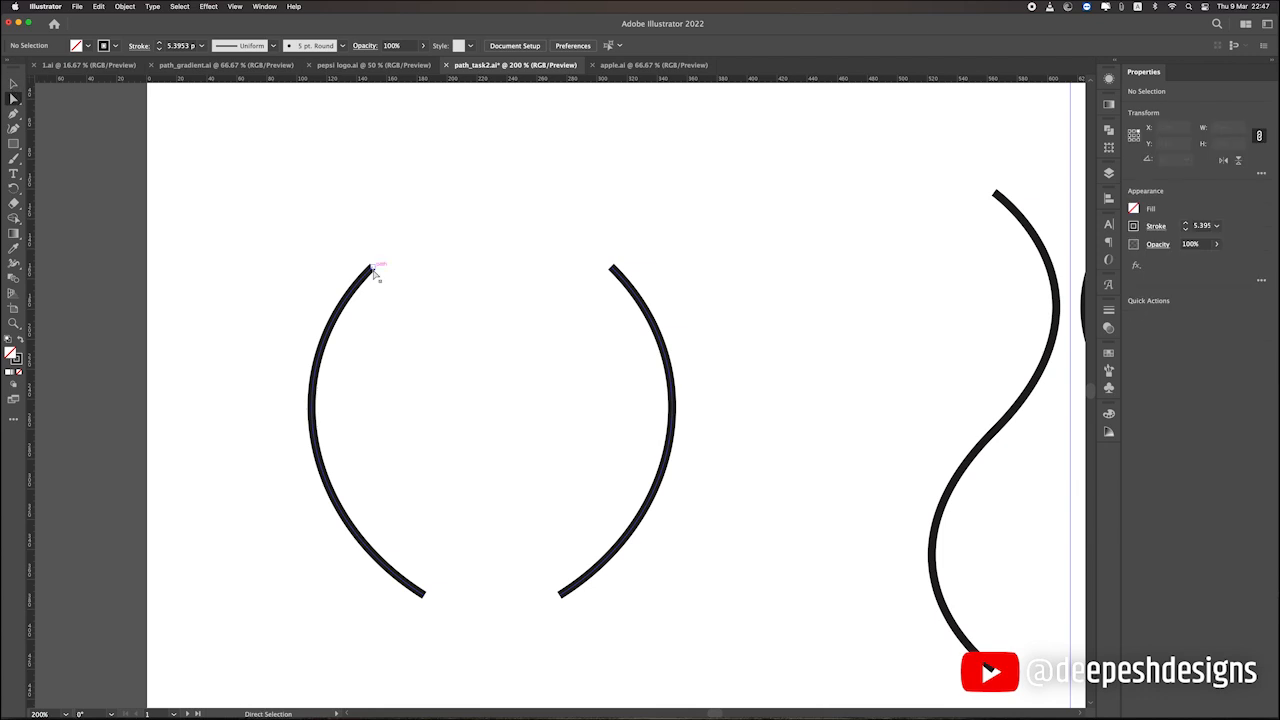
drag(314, 243, 766, 322)
right_click(606, 268)
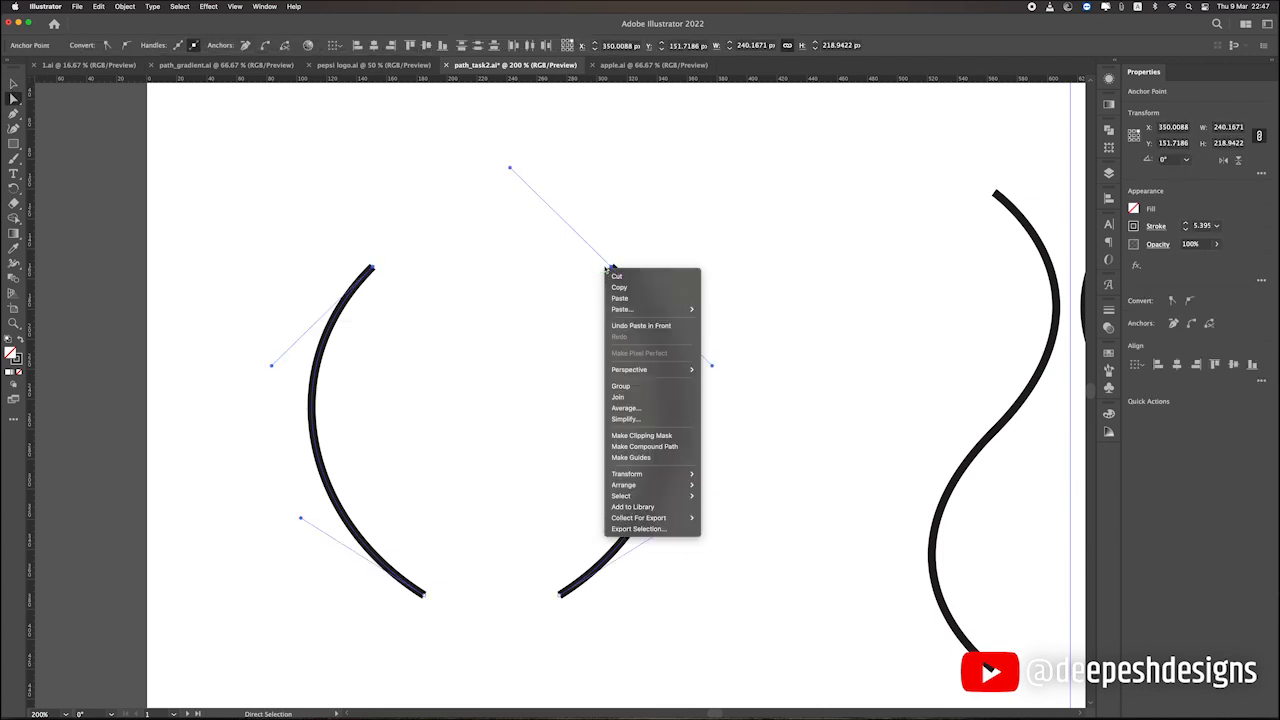
click(628, 408)
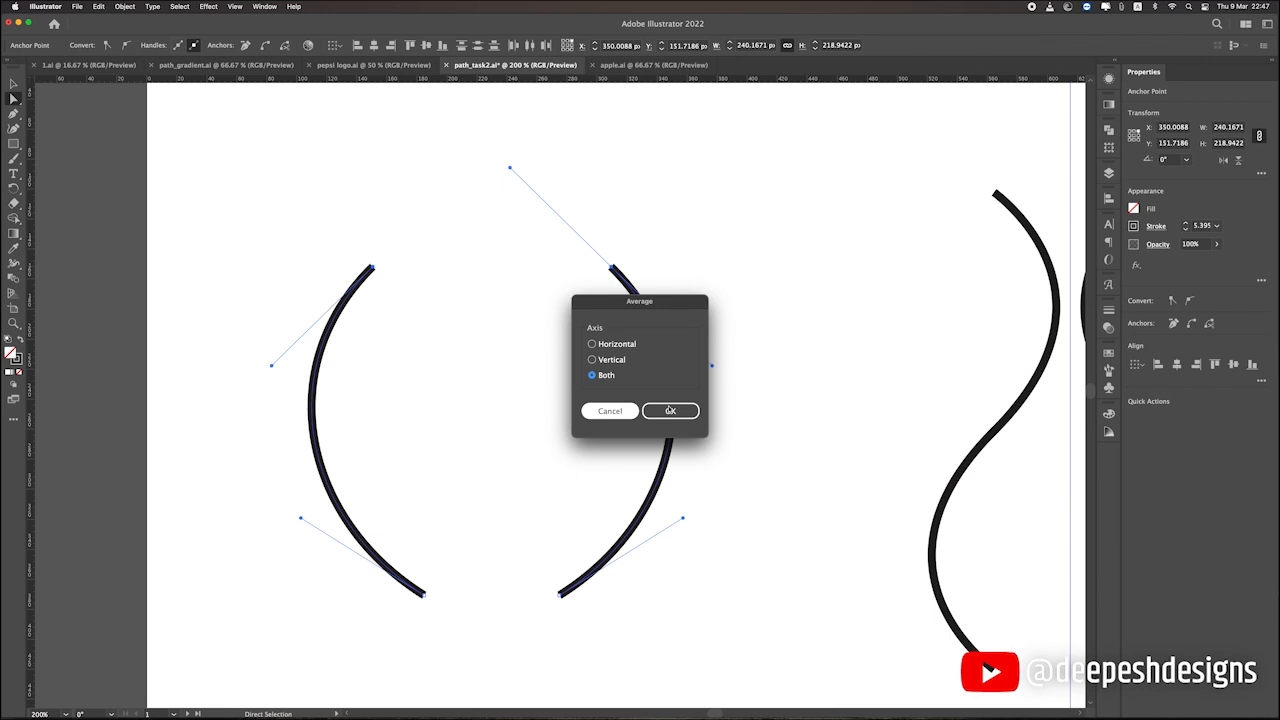
click(669, 411)
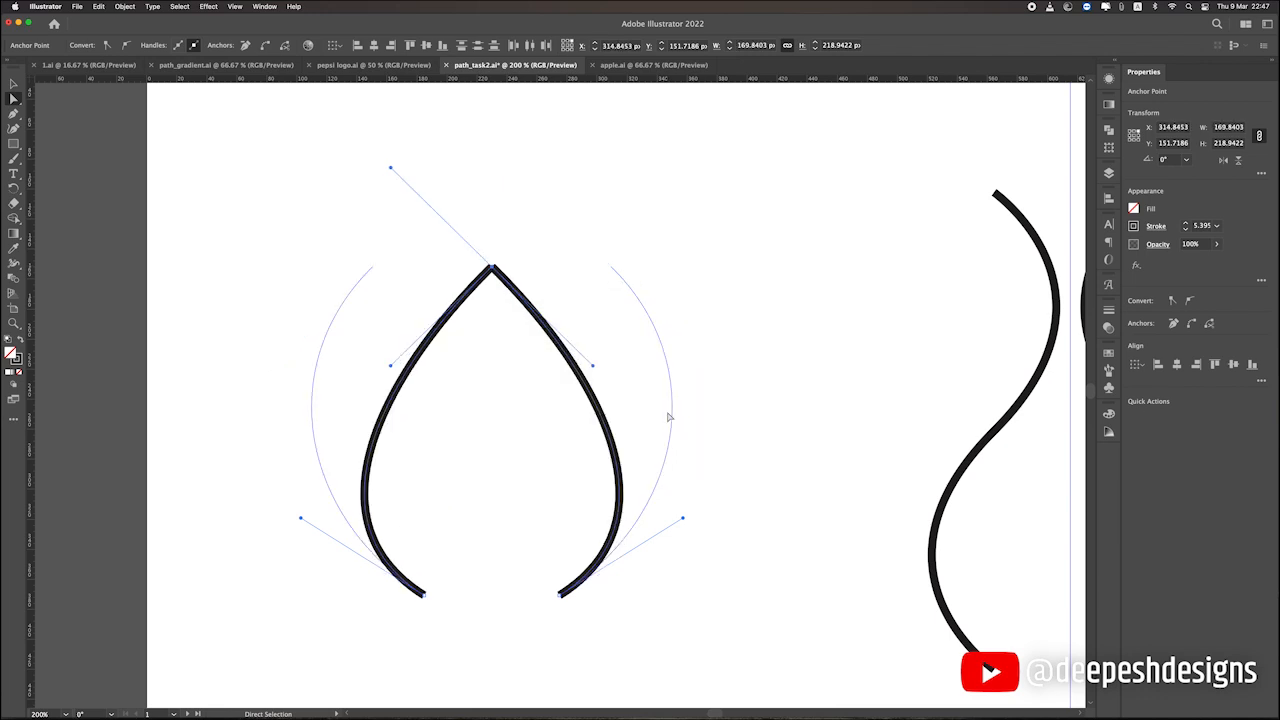
key(v)
click(223, 220)
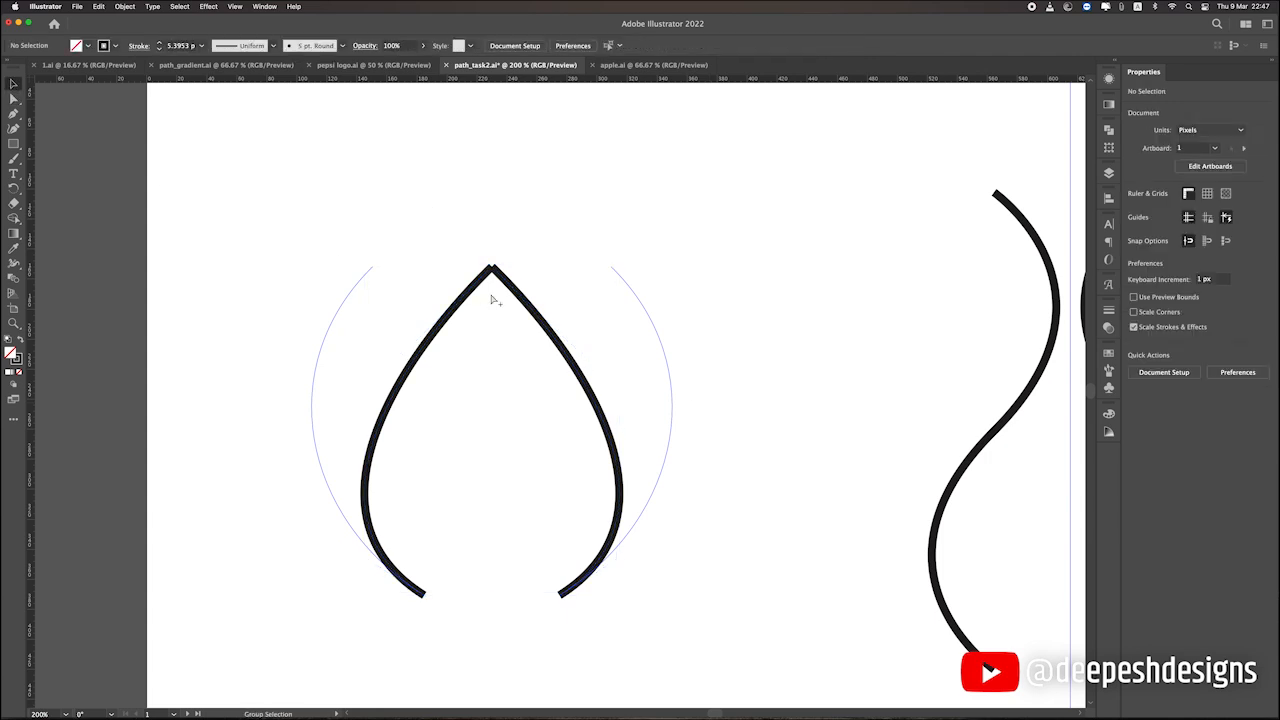
Undo the Average operation and redo it to compare the curves with their original guide outlines.
key(super+minus)
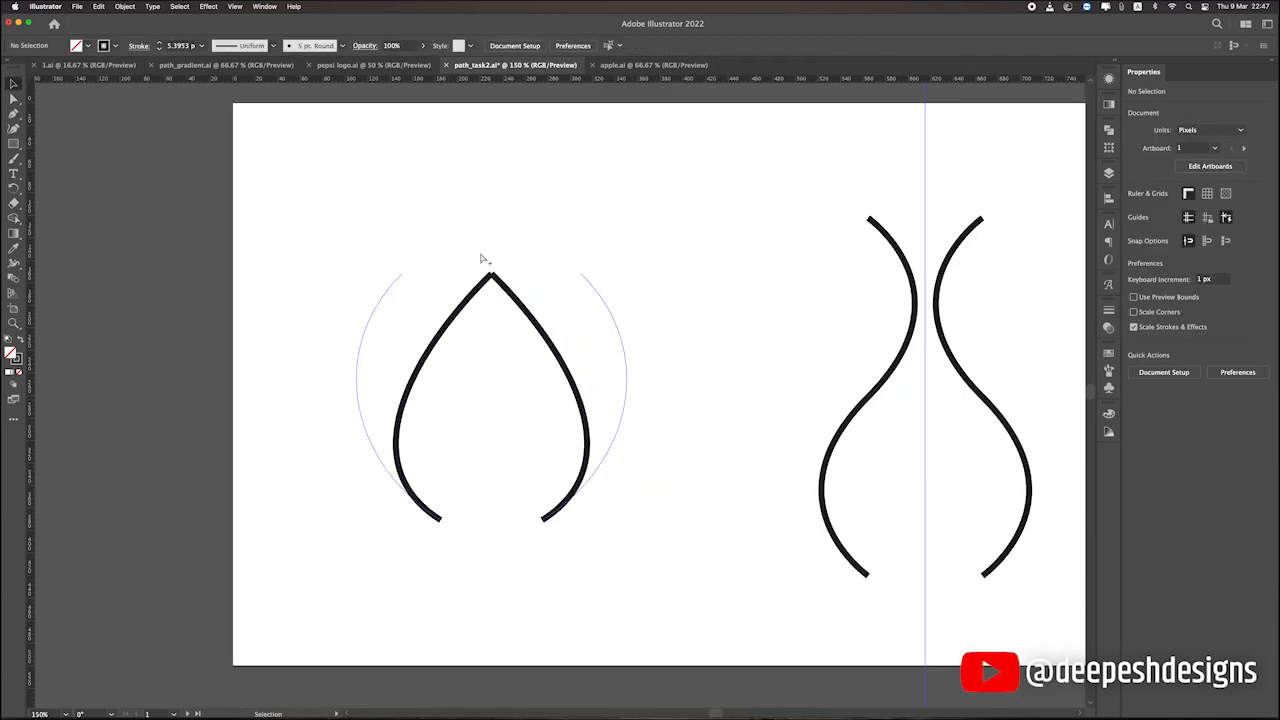
key(super+plus)
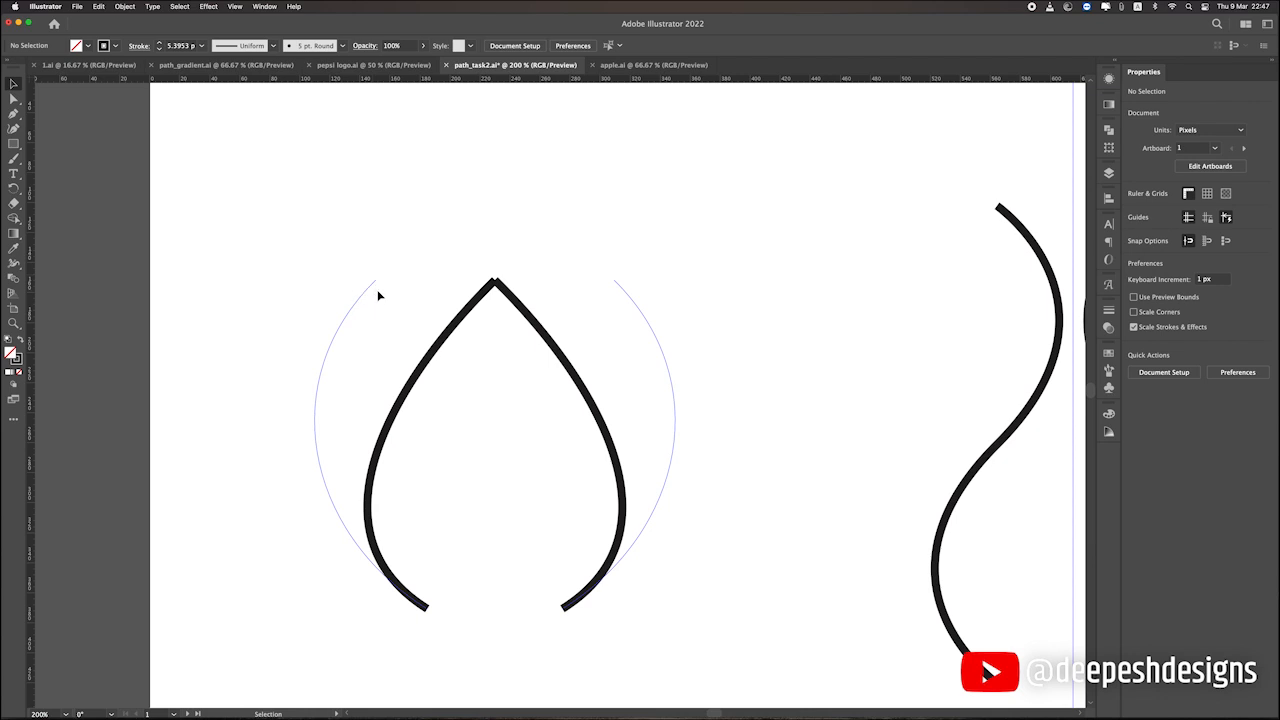
key(super+z)
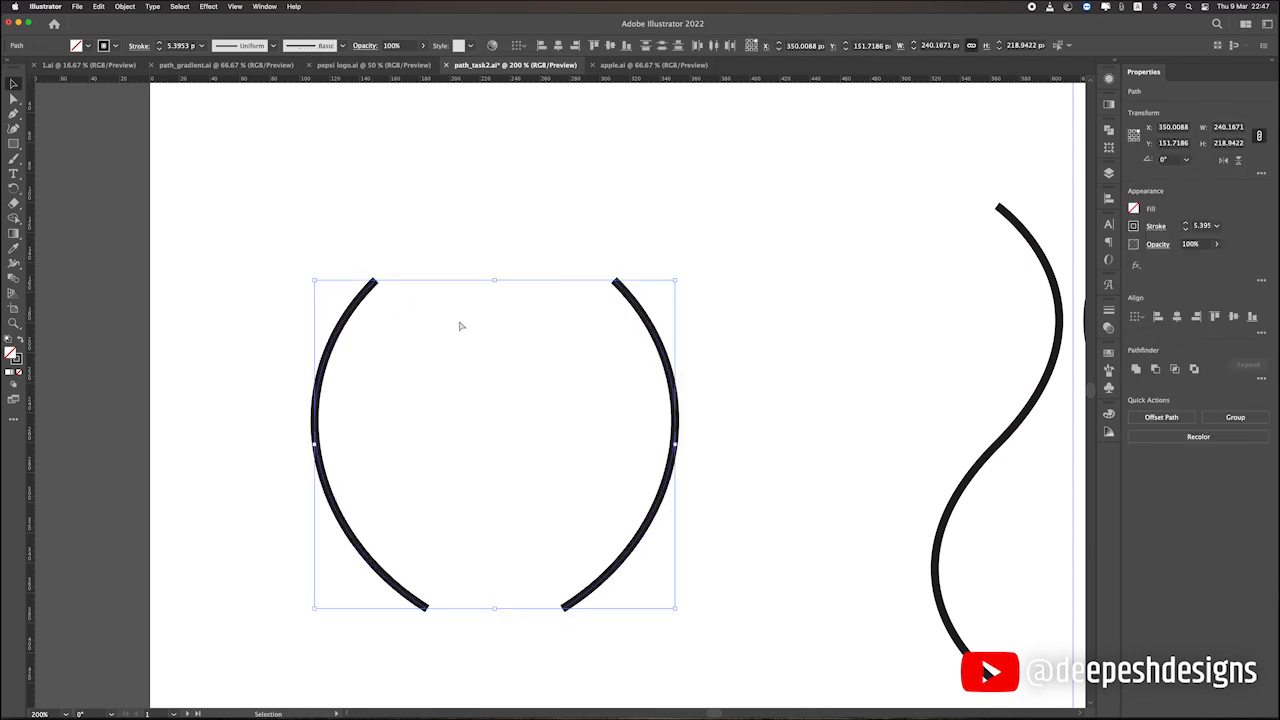
key(super+shift+z)
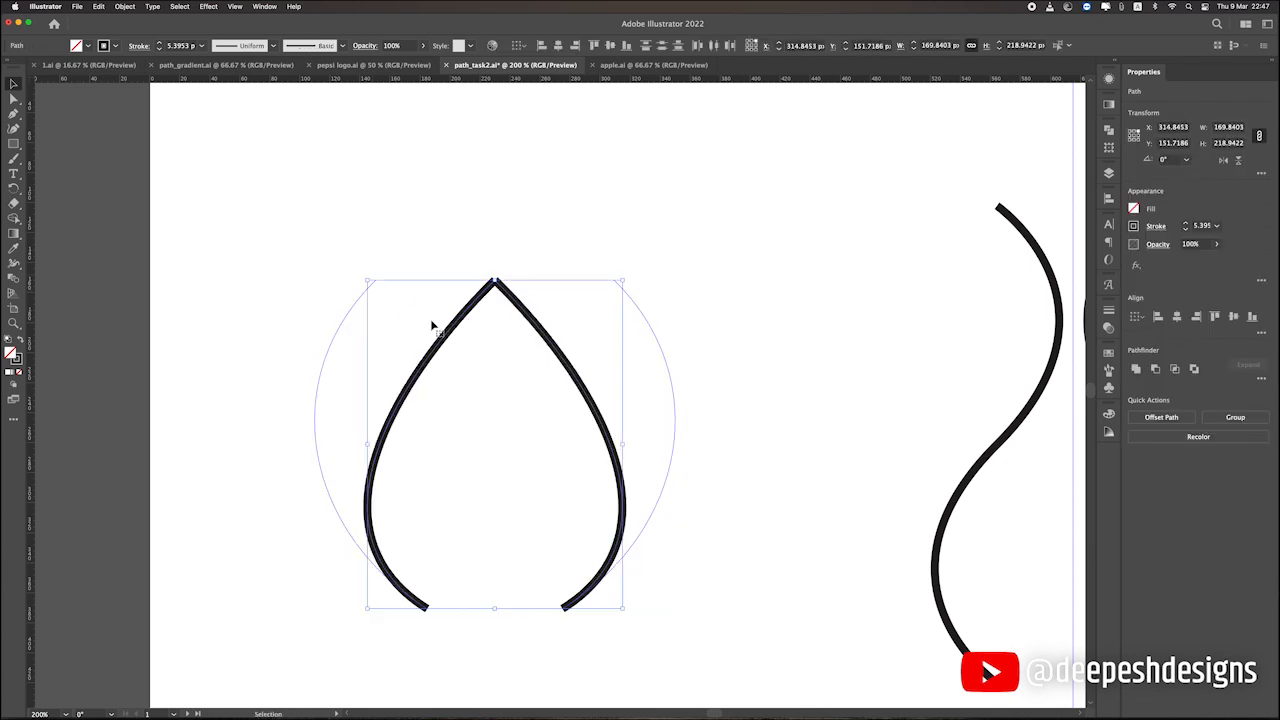
Select the right averaged curve alone, deselect it, and select both curves together at their shared tip.
click(387, 287)
click(507, 292)
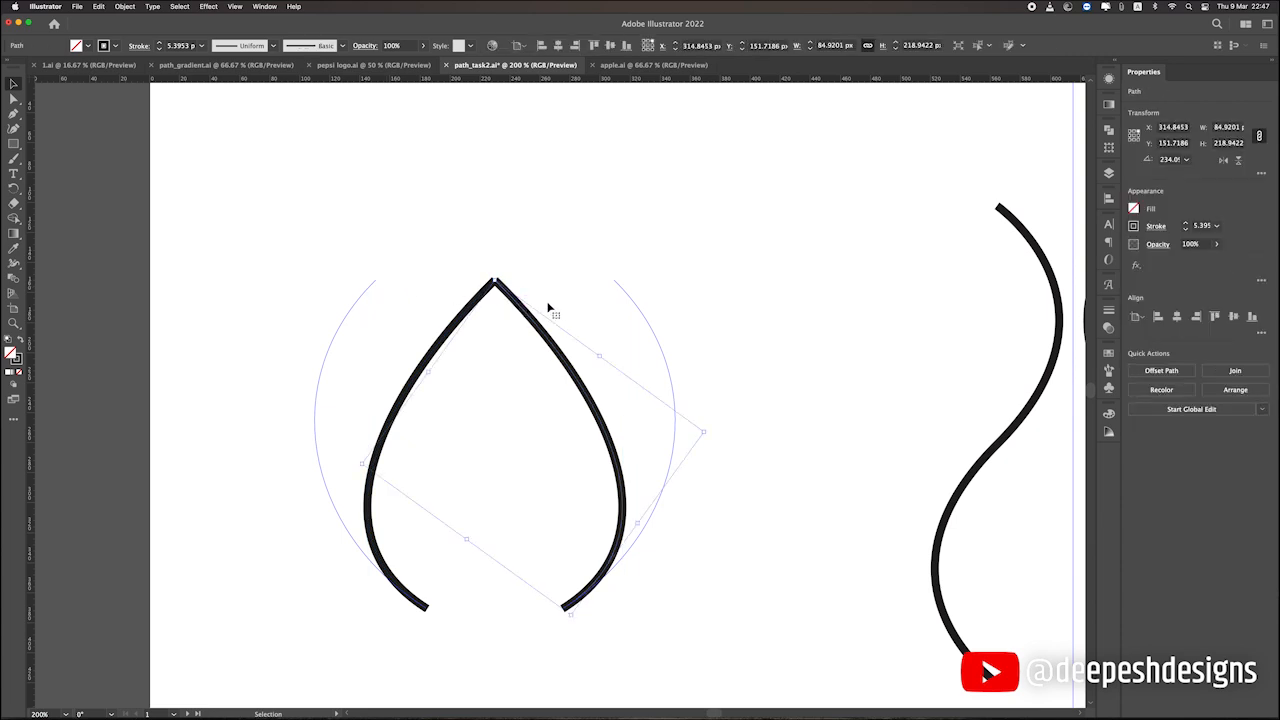
click(548, 307)
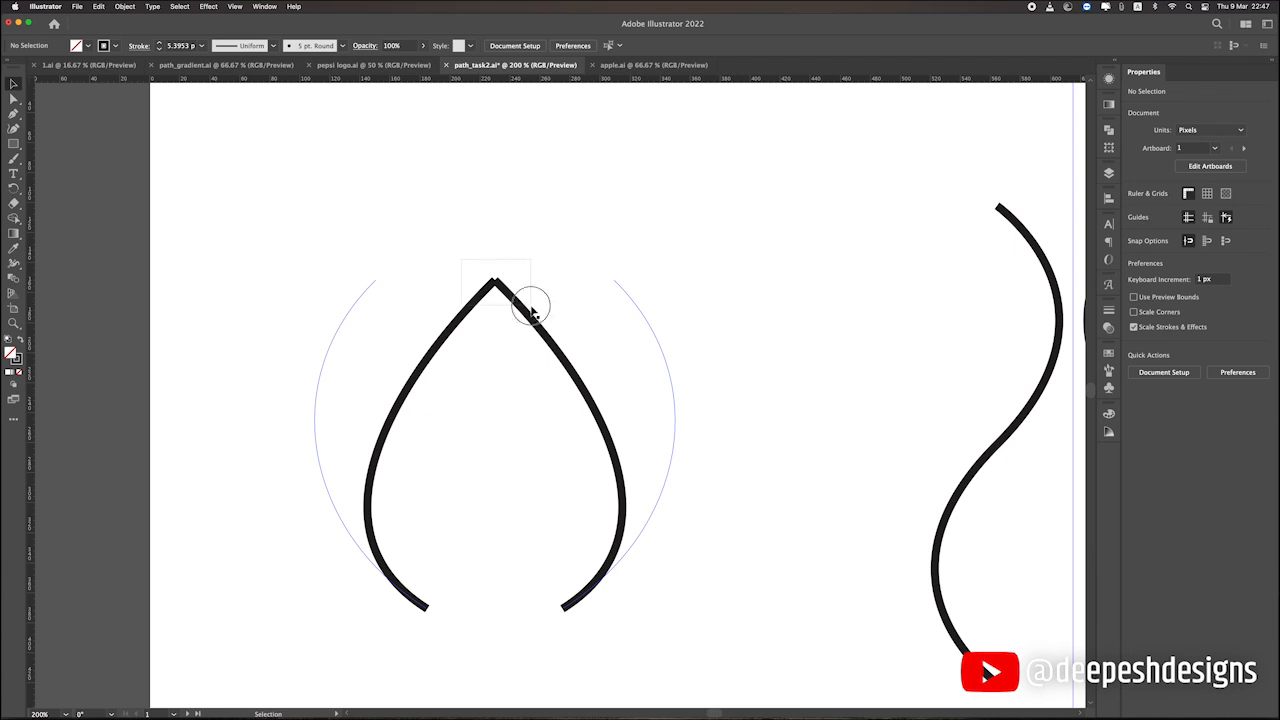
click(535, 313)
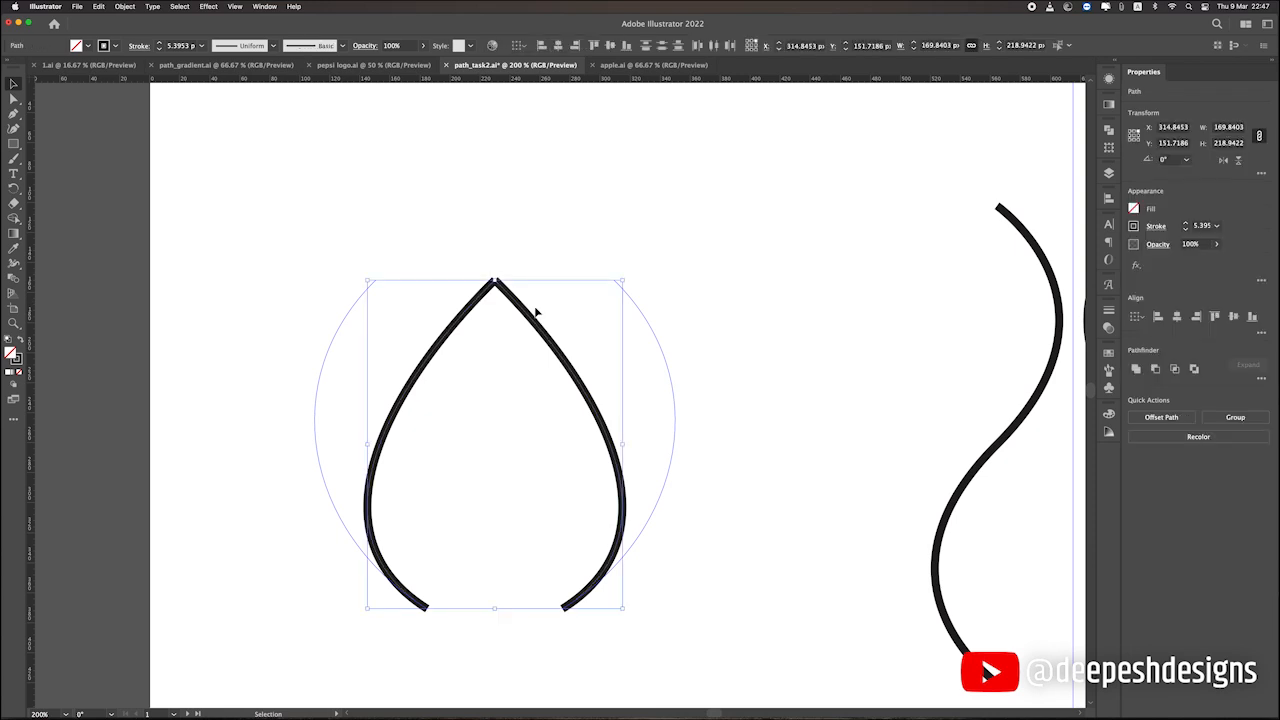
Join the two open ends of the averaged curves to close the teardrop shape.
click(532, 231)
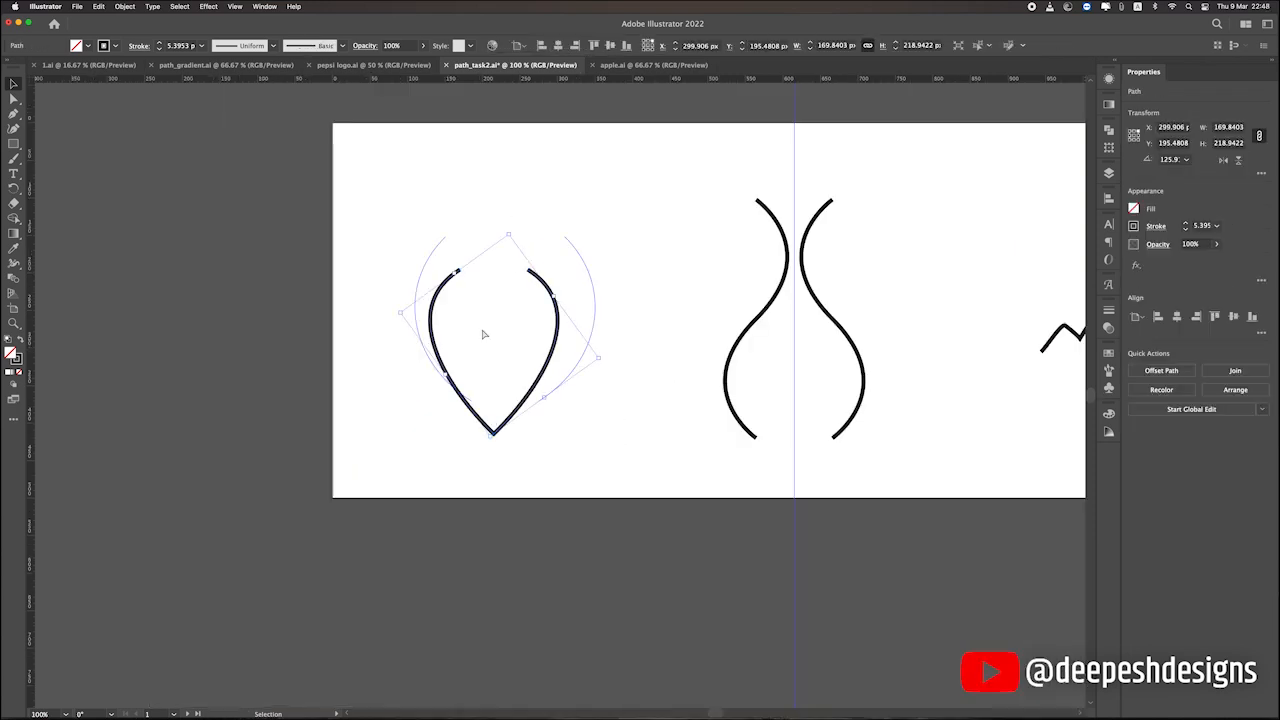
key(ctrl+j)
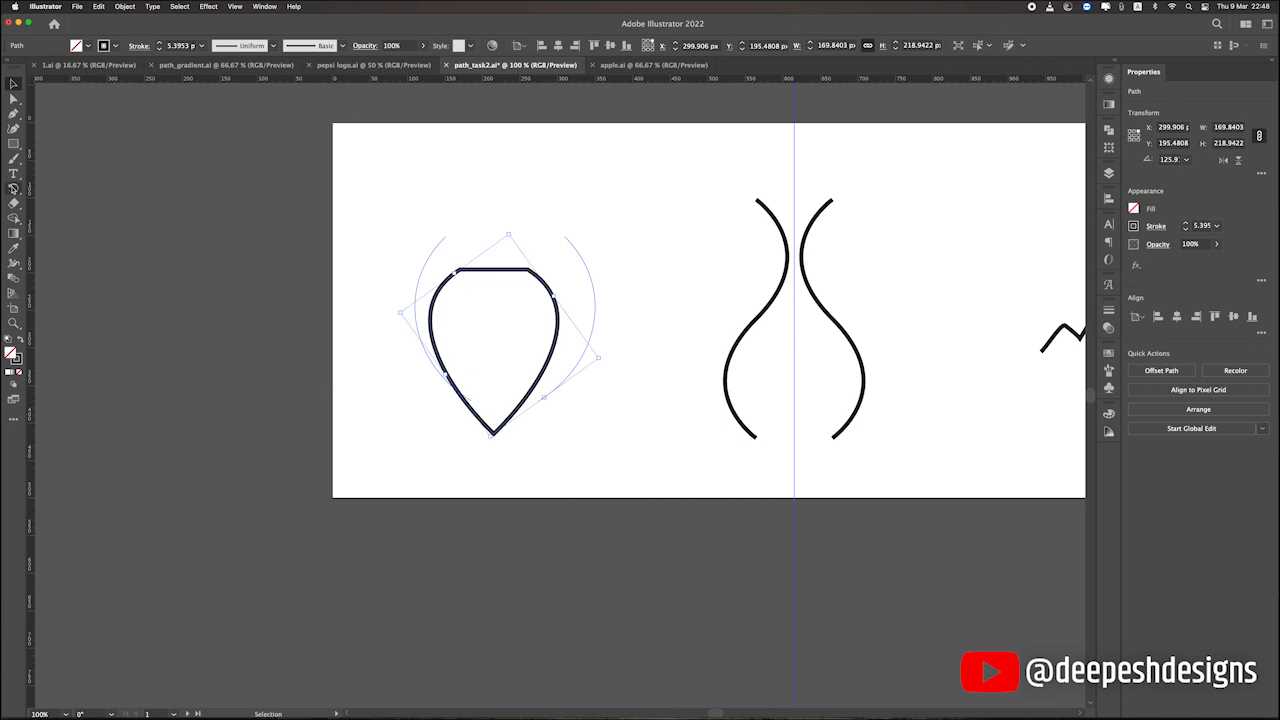
Try to bend the straight top segment of the joined shape with the Anchor Point tool.
click(13, 114)
key(super+equal)
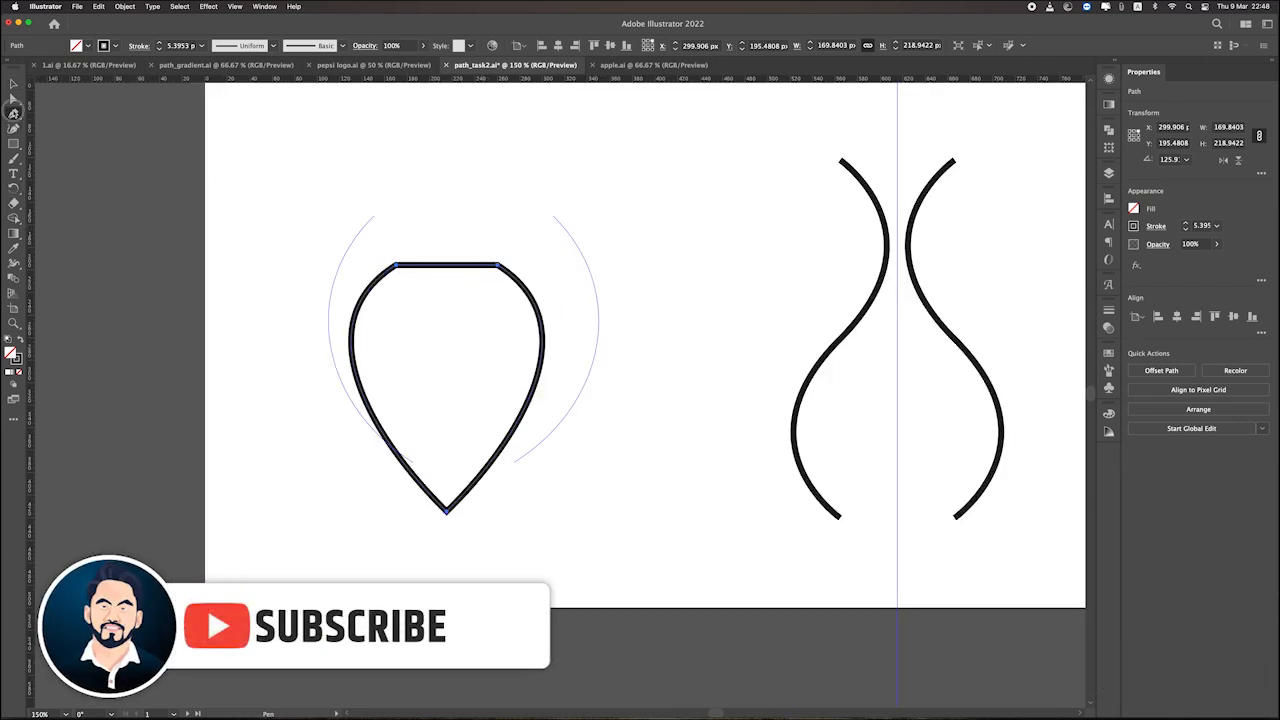
click(13, 114)
click(42, 129)
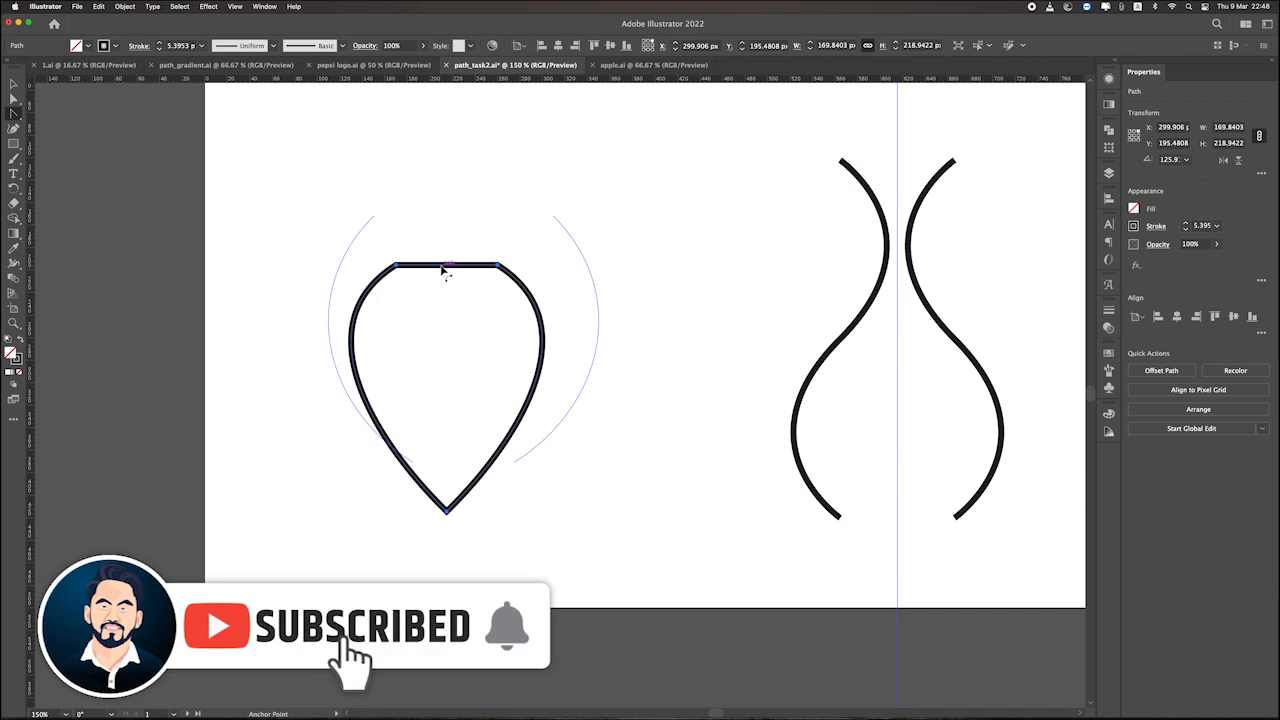
drag(441, 265, 441, 256)
key(super+z)
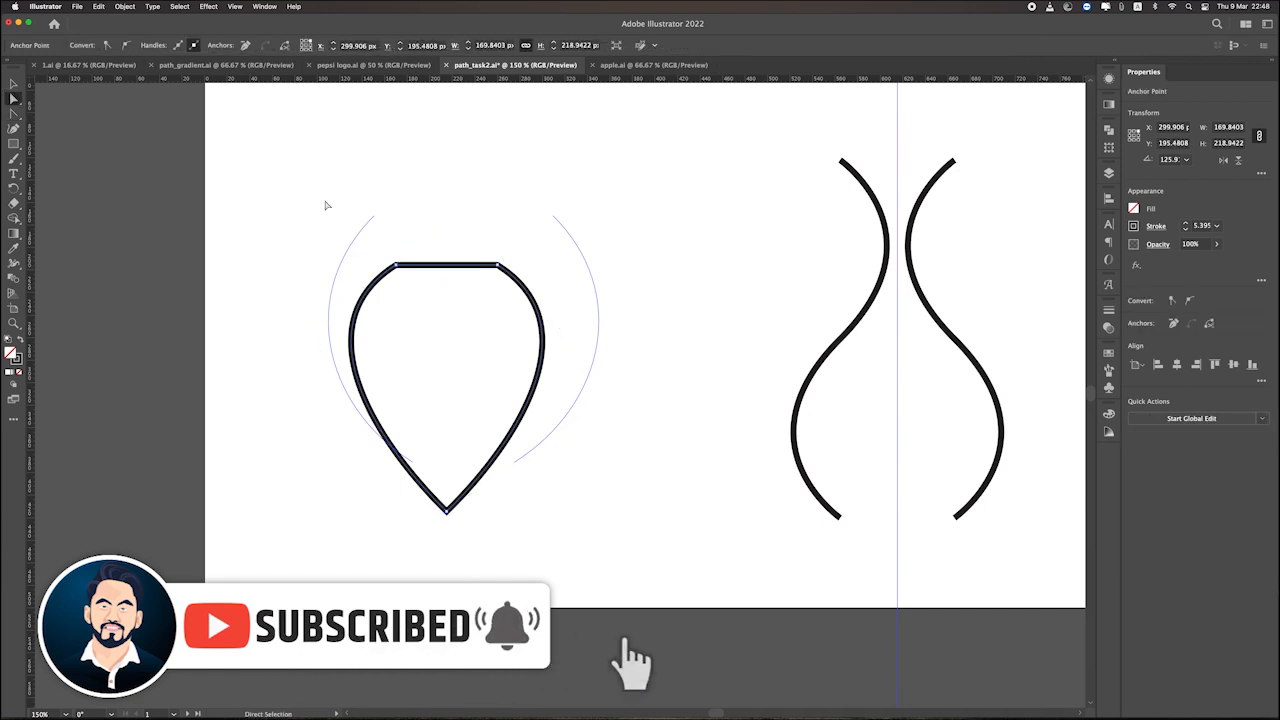
Convert the two corner anchors at the ends of the shape's straight top edge to smooth points and deselect.
key(a)
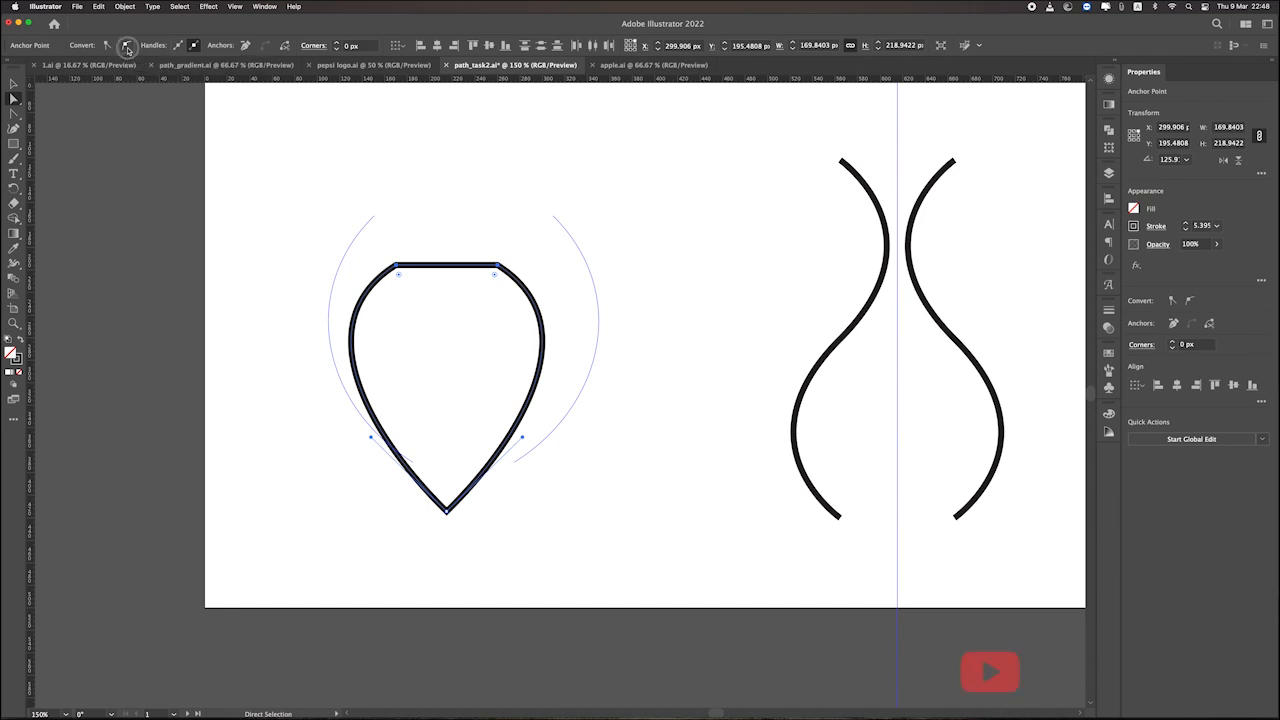
click(128, 49)
click(670, 196)
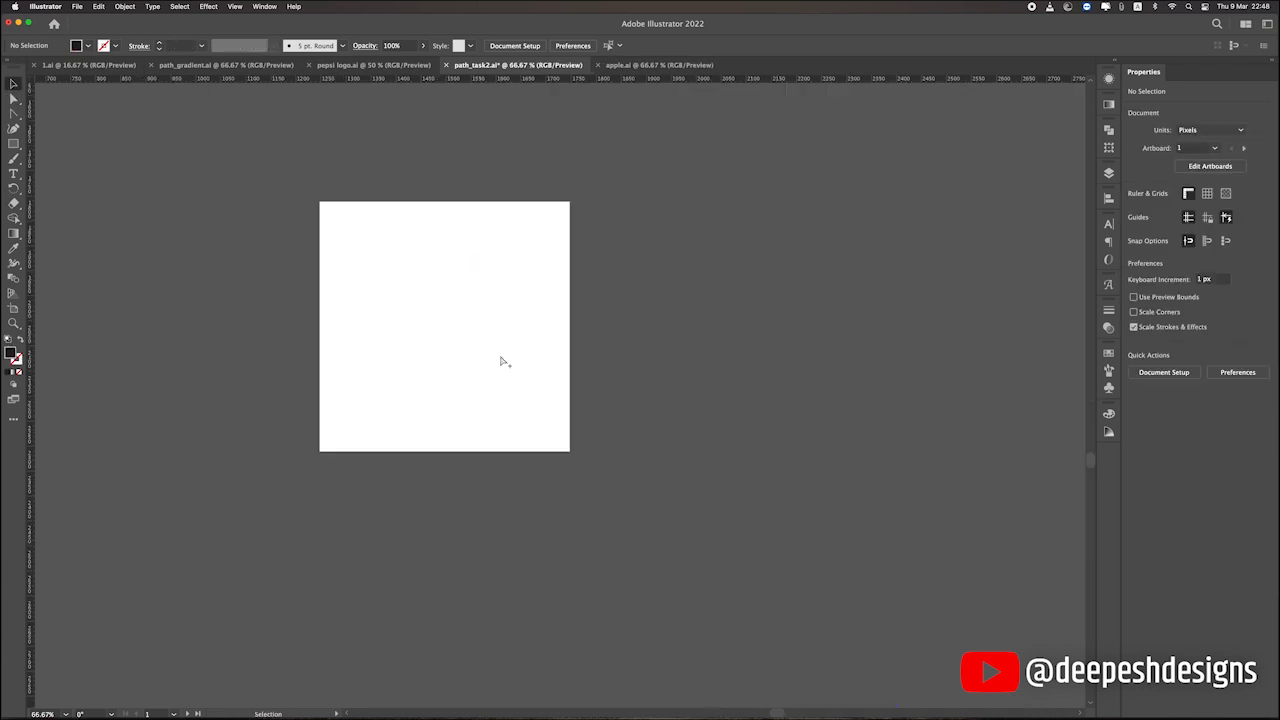
Go to the empty square artboard and choose the Ellipse tool.
key(super+1)
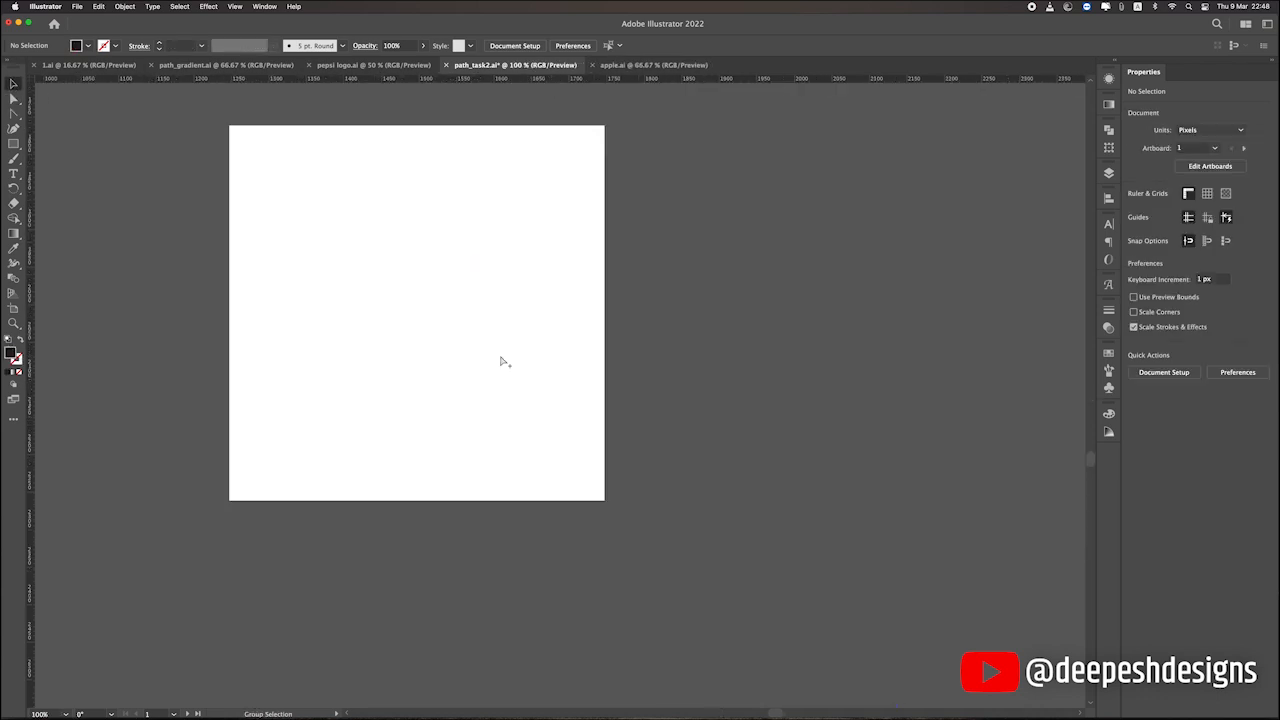
click(14, 153)
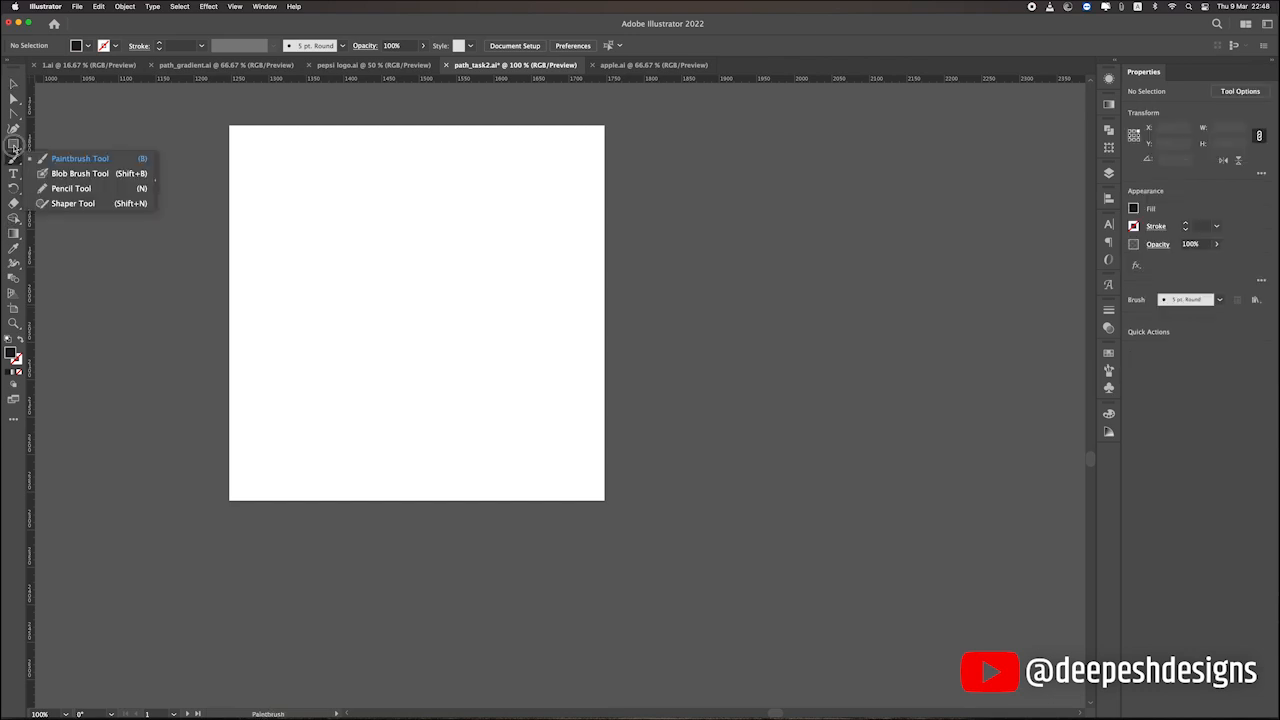
click(14, 143)
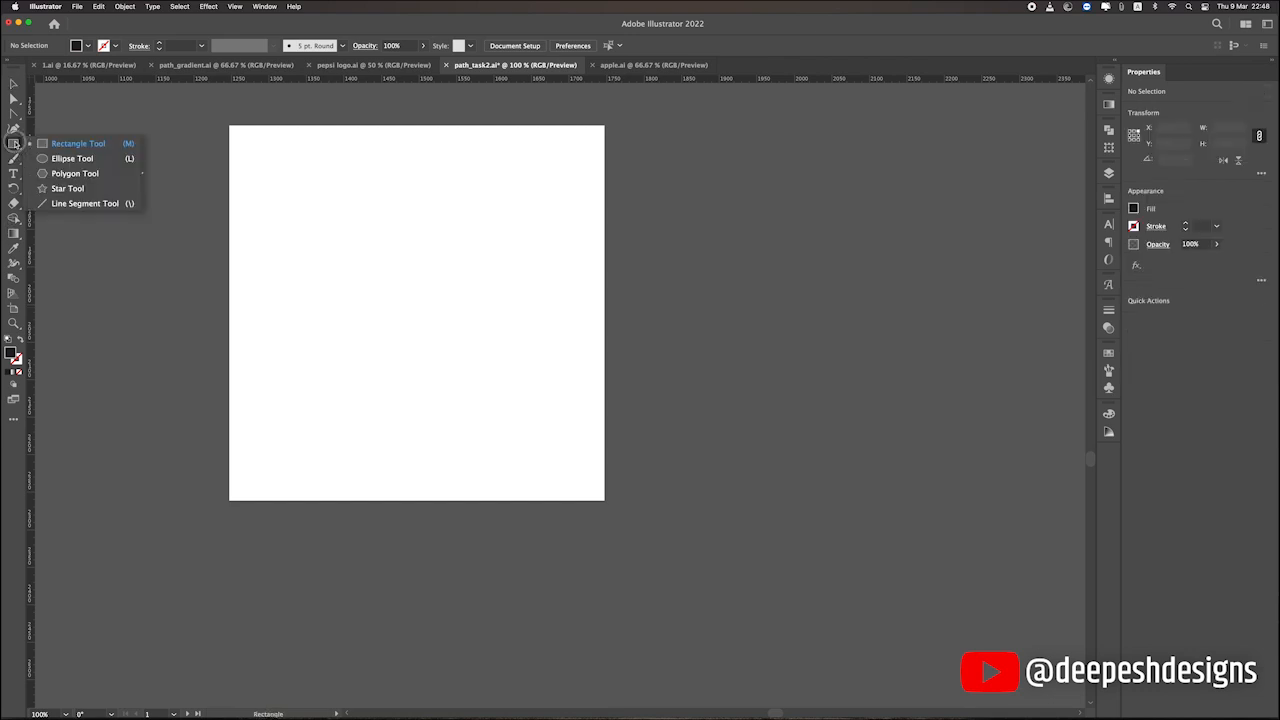
click(70, 158)
drag(396, 281, 424, 309)
drag(412, 286, 480, 374)
key(super+z)
key(super+z)
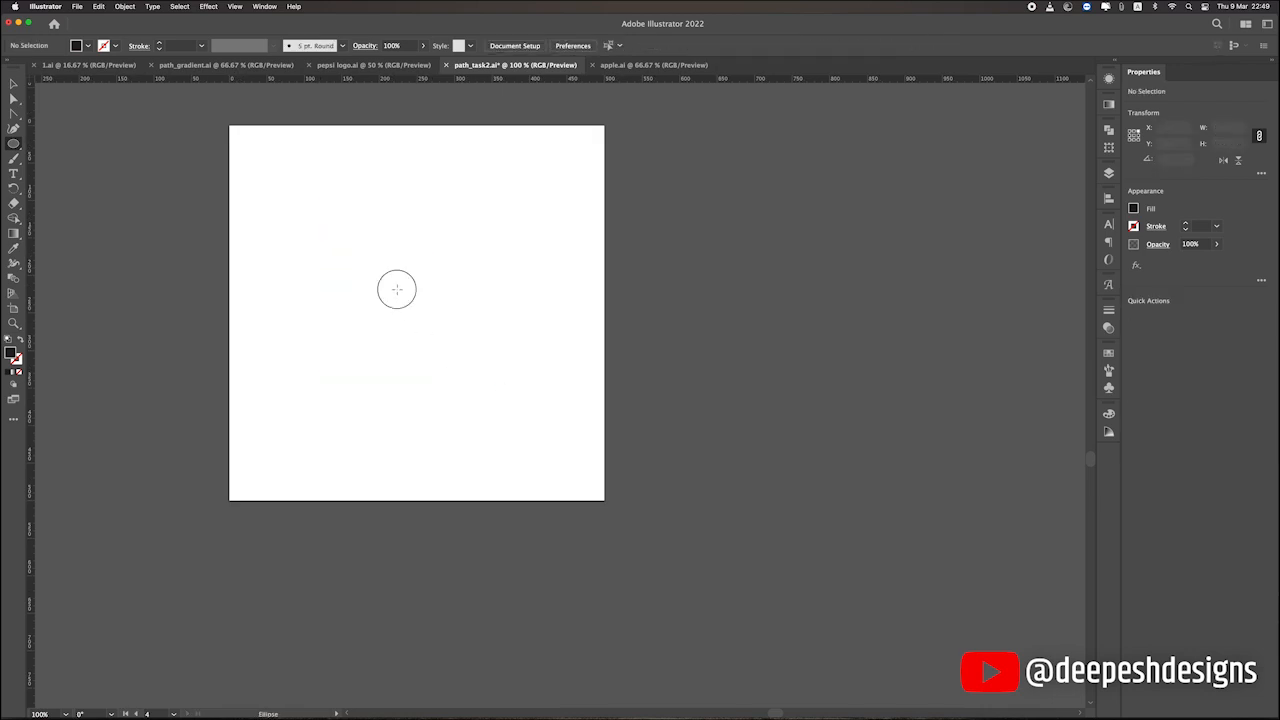
Draw a circle about 303 px wide and centre it horizontally and vertically on the artboard.
mouse_move(397, 286)
mouse_down()
mouse_move(486, 414)
mouse_move(512, 402)
mouse_up()
click(11, 84)
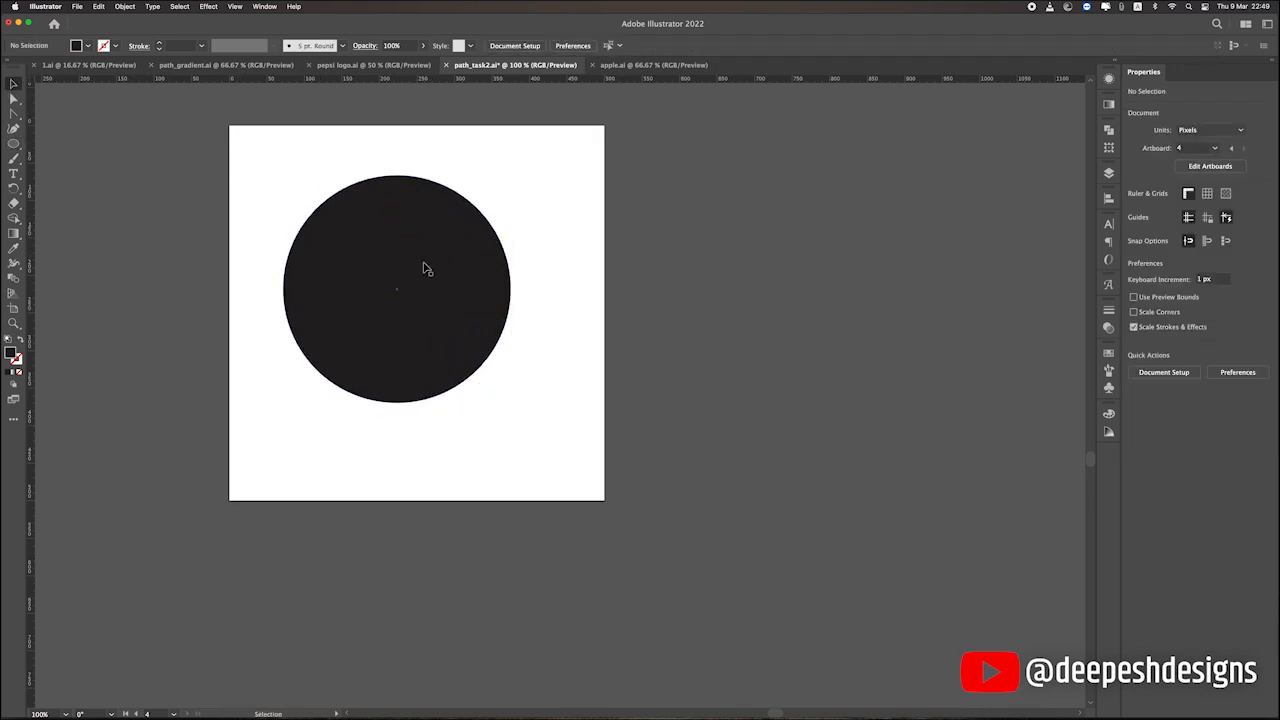
click(423, 266)
click(558, 46)
click(611, 47)
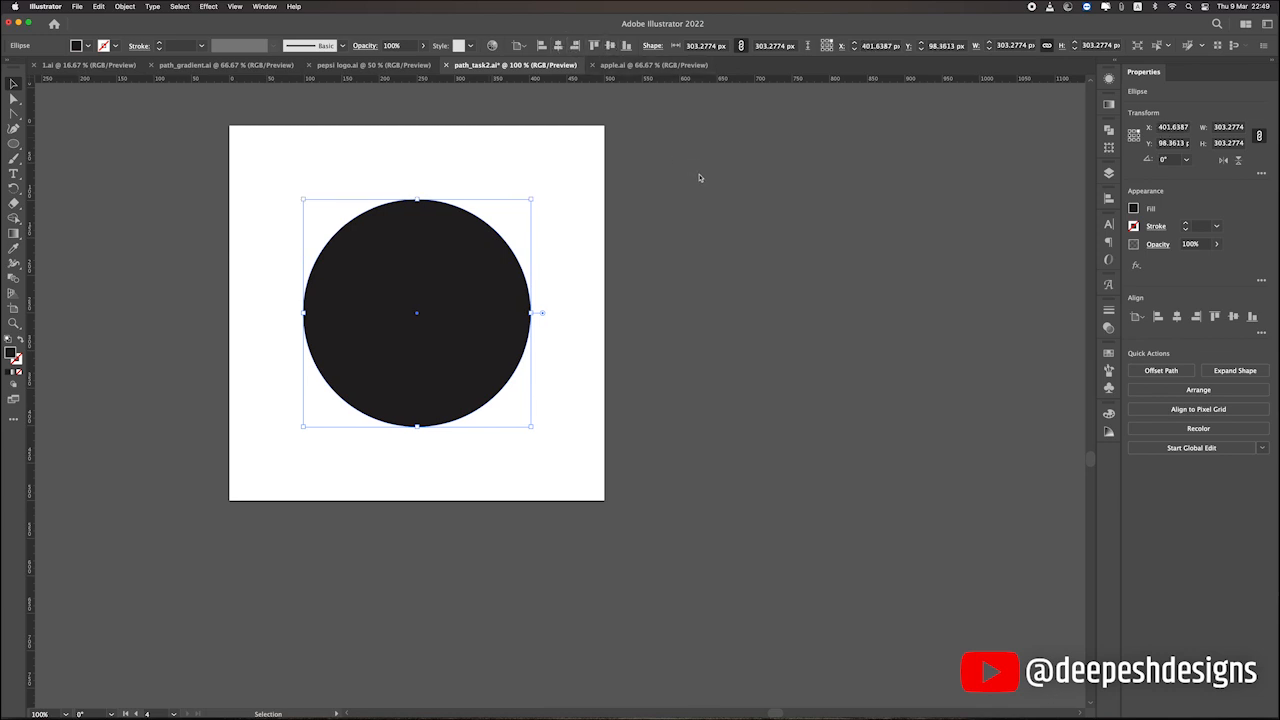
click(694, 177)
Swap the circle's fill and stroke so it has a black outline and no fill.
click(445, 281)
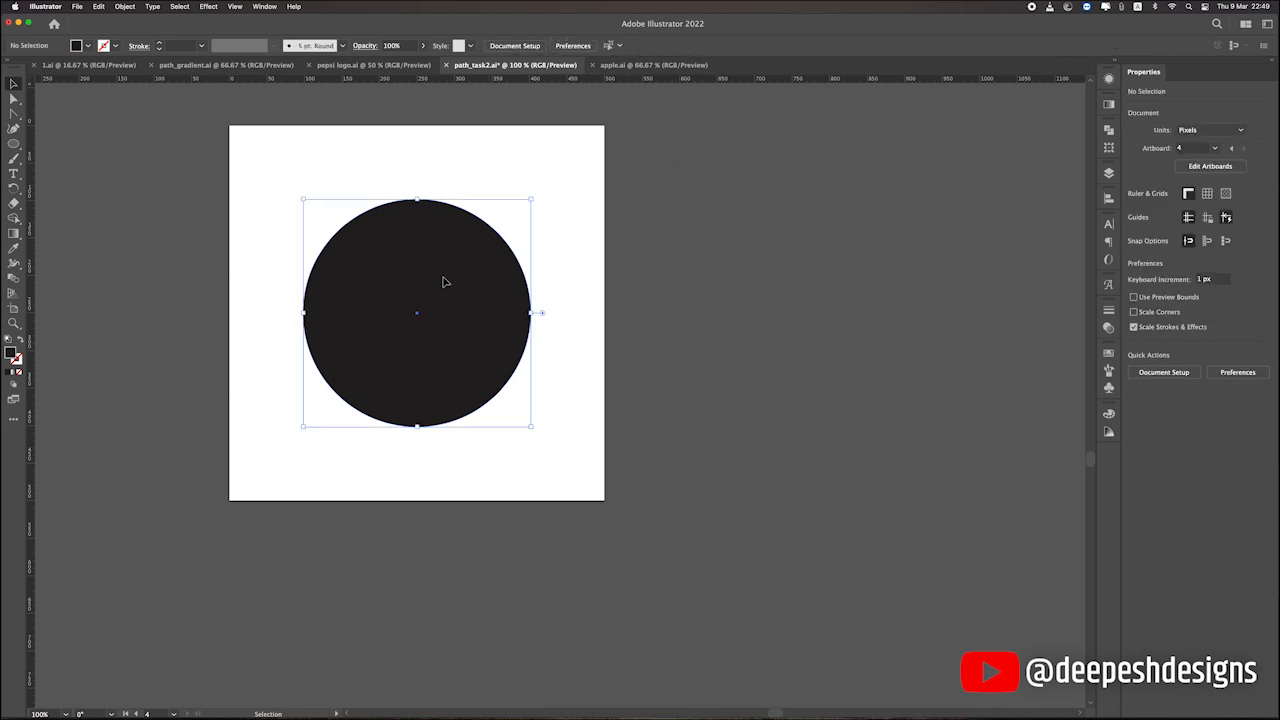
click(21, 341)
click(21, 341)
click(21, 341)
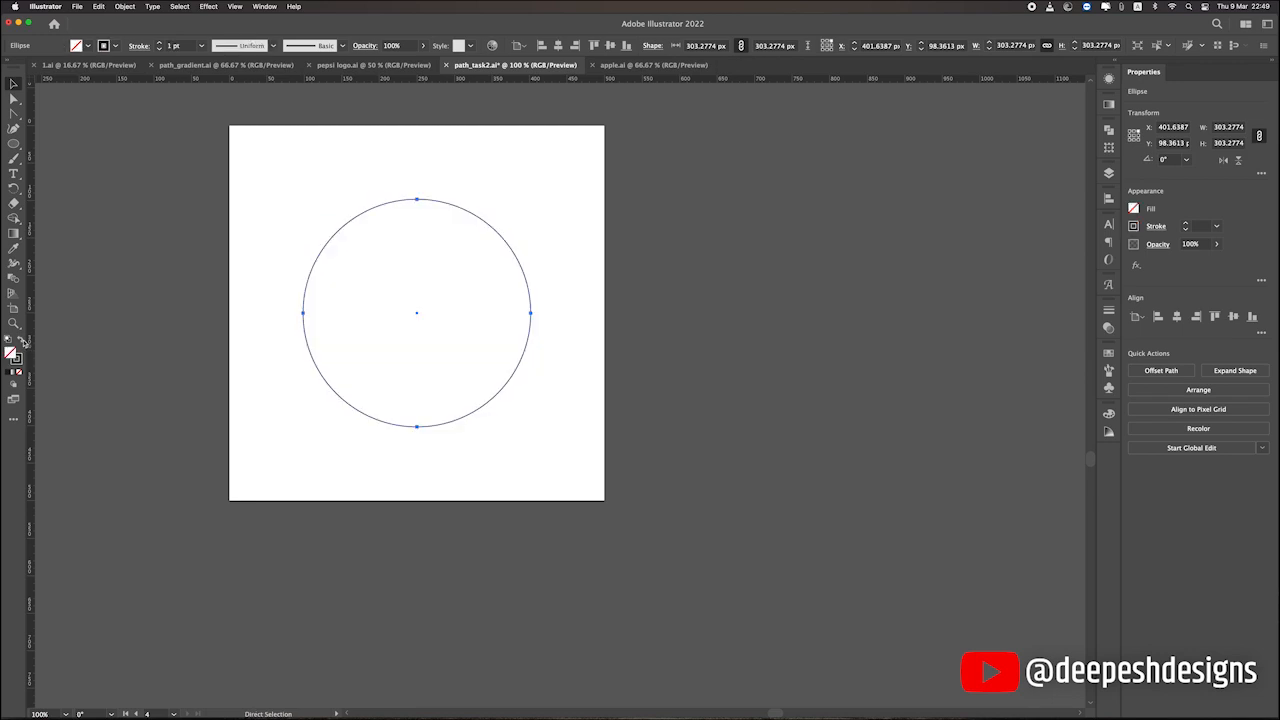
Set the circle's stroke to 5 pt, average all its anchor points along both axes, and deselect it.
right_click(401, 231)
click(445, 395)
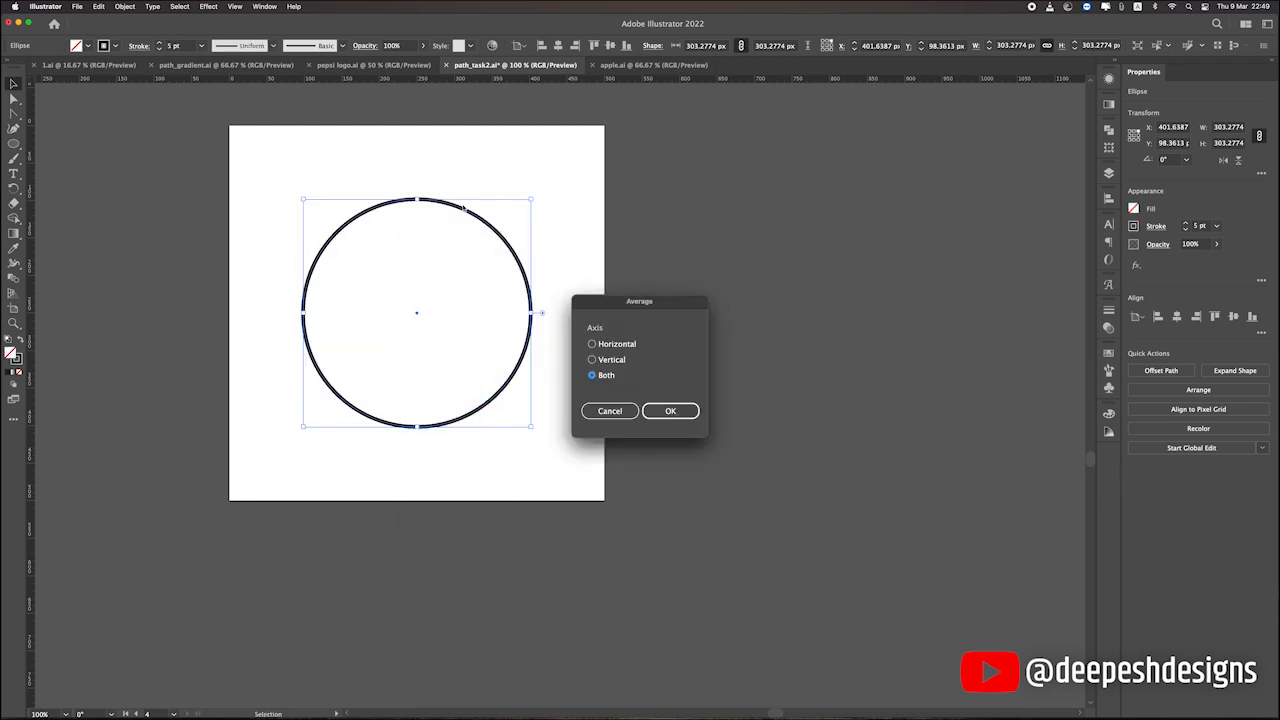
click(670, 411)
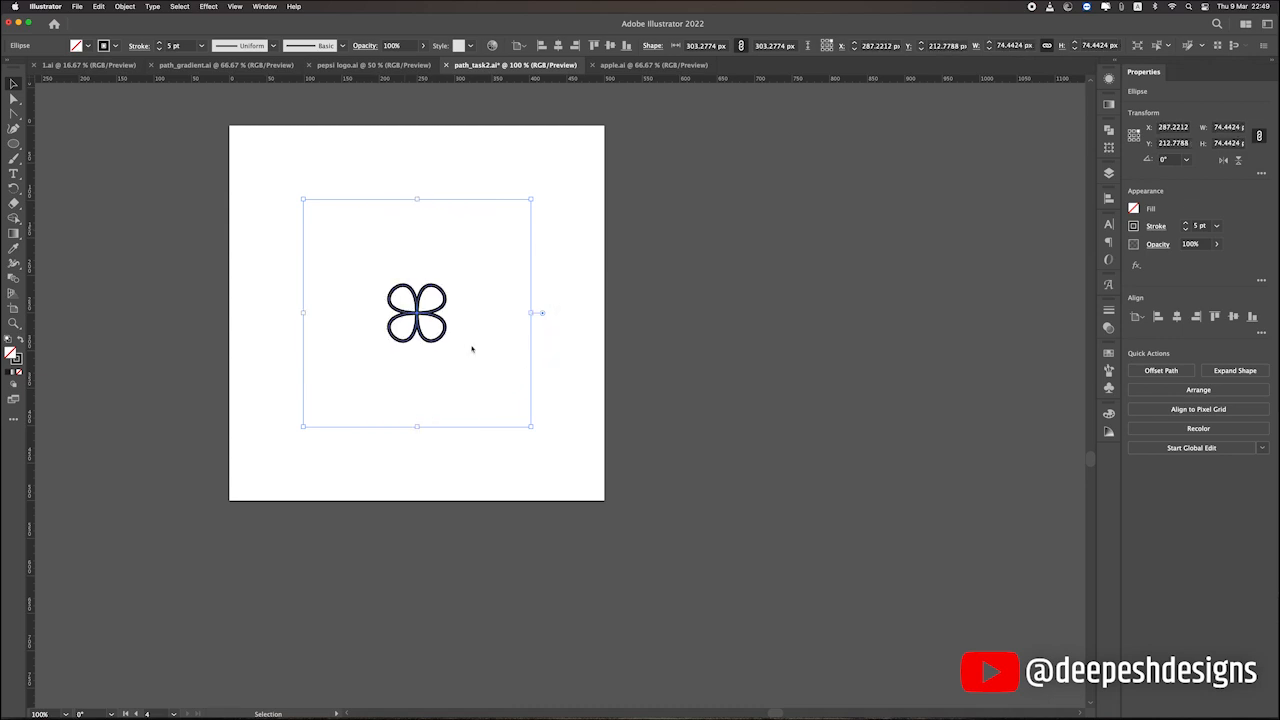
scroll(411, 327, up, 3)
click(667, 326)
scroll(667, 326, down, 2)
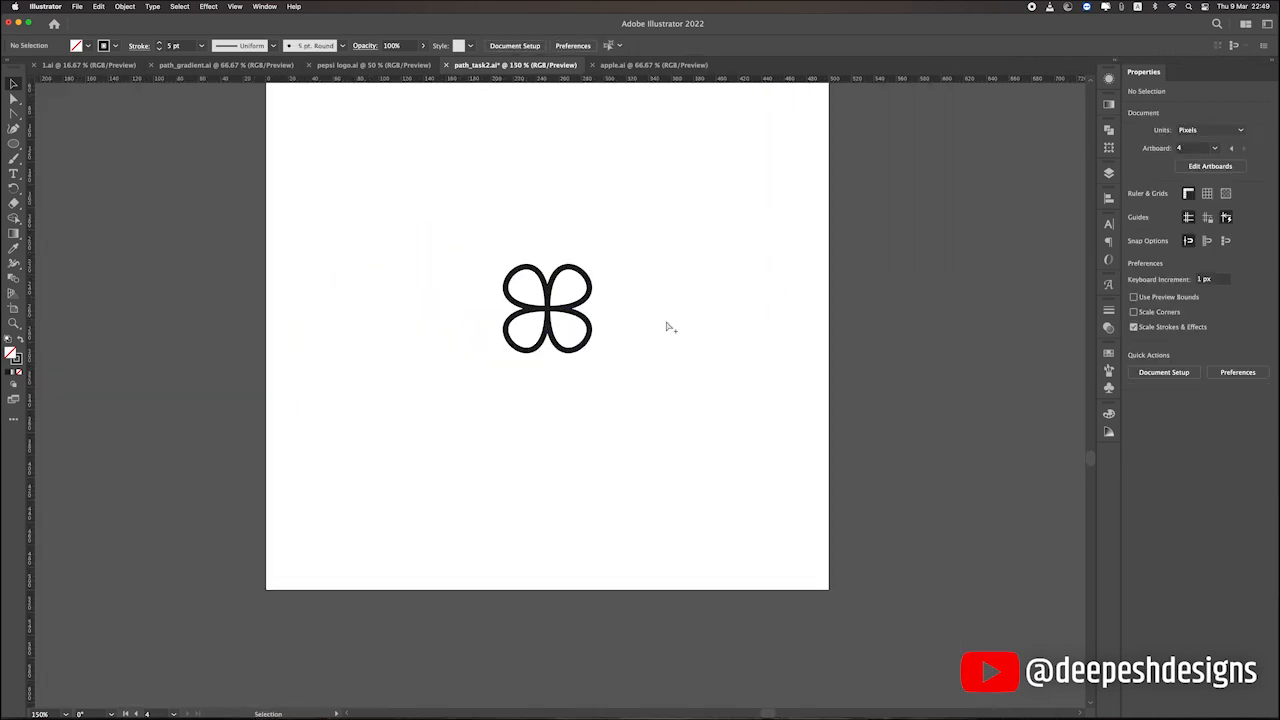
Reduce the four-petal flower's stroke weight to 1 pt and deselect it.
scroll(547, 307, up, 1)
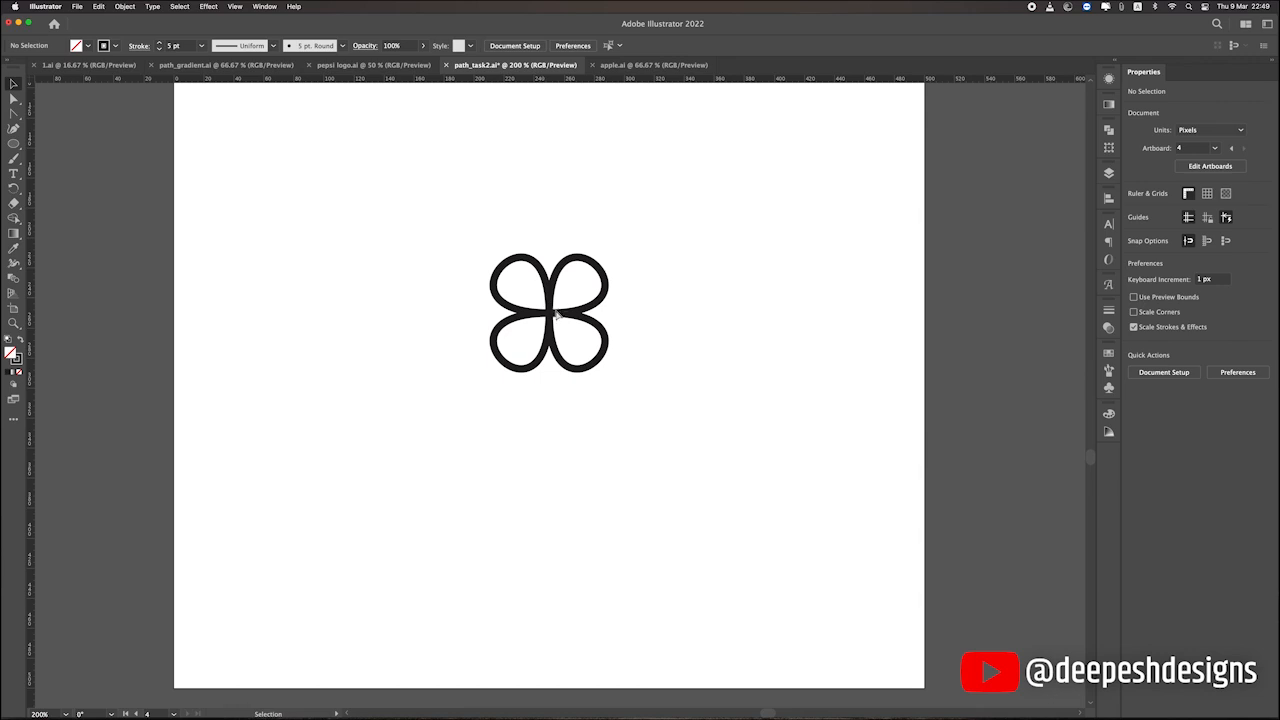
click(567, 296)
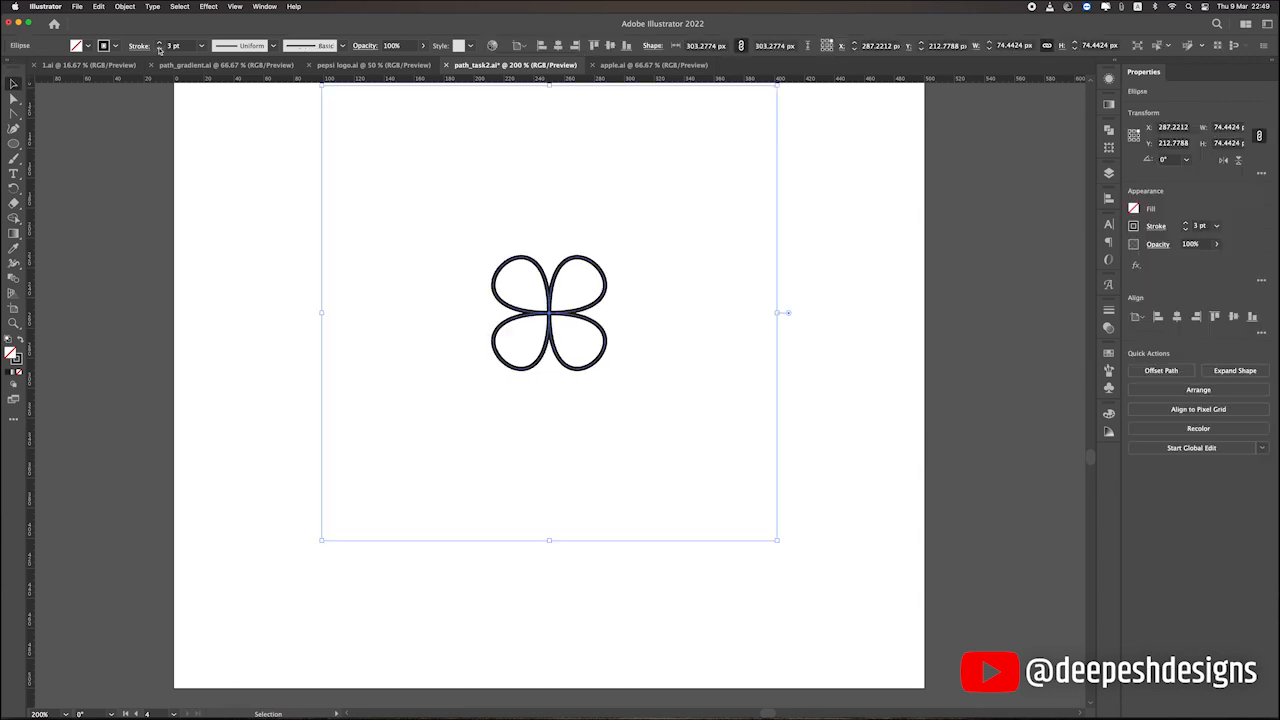
click(159, 49)
click(159, 49)
click(159, 49)
click(159, 49)
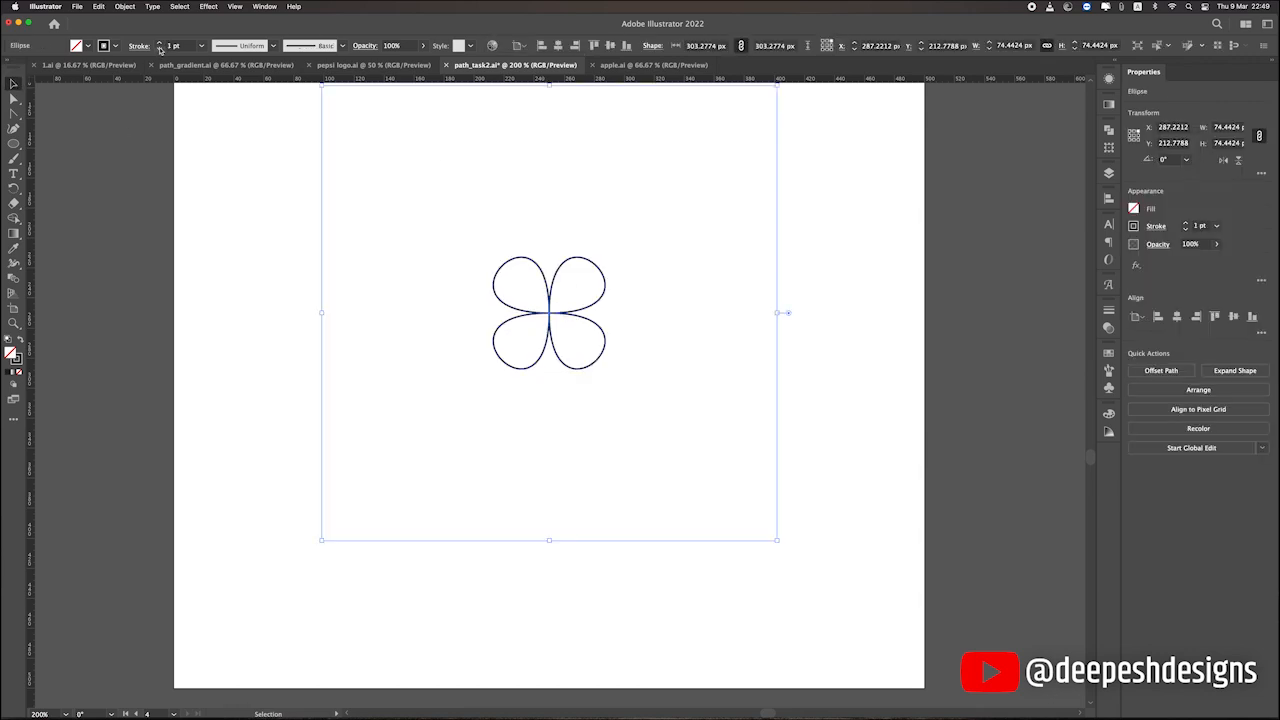
click(626, 225)
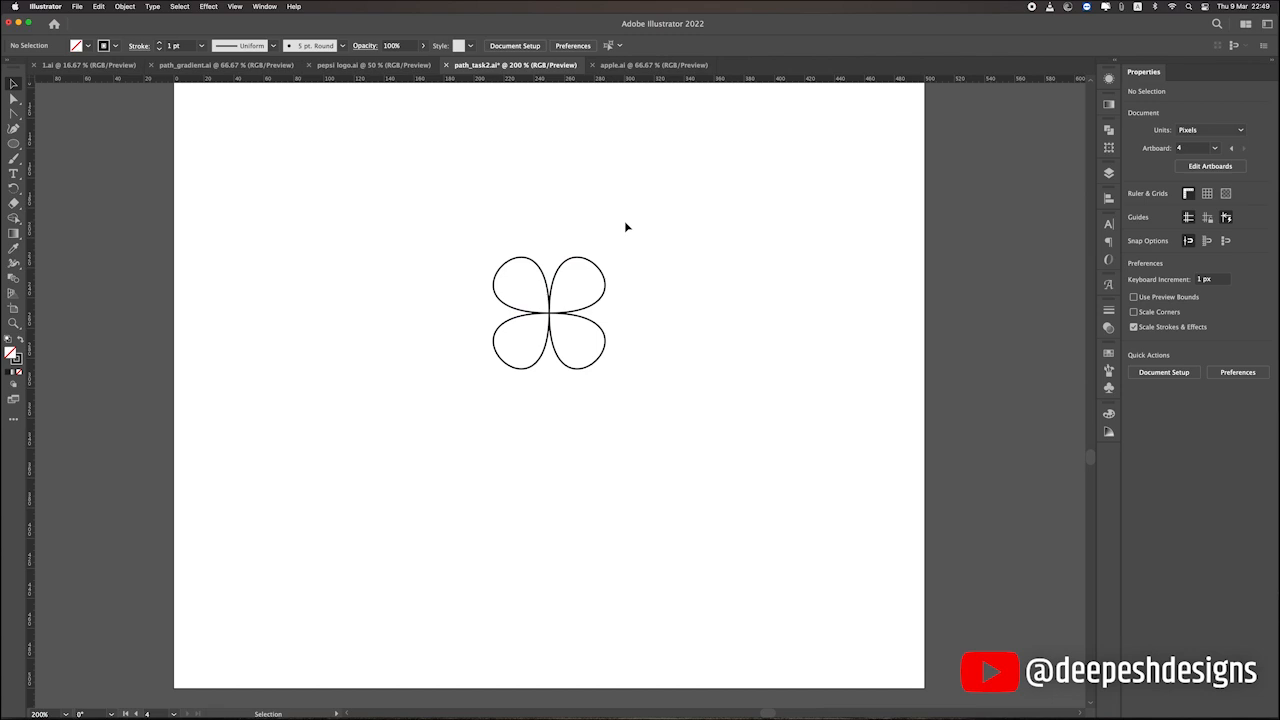
Add a concentric enlarged copy of the flower about 99 px wide and rotate it 45°.
click(577, 316)
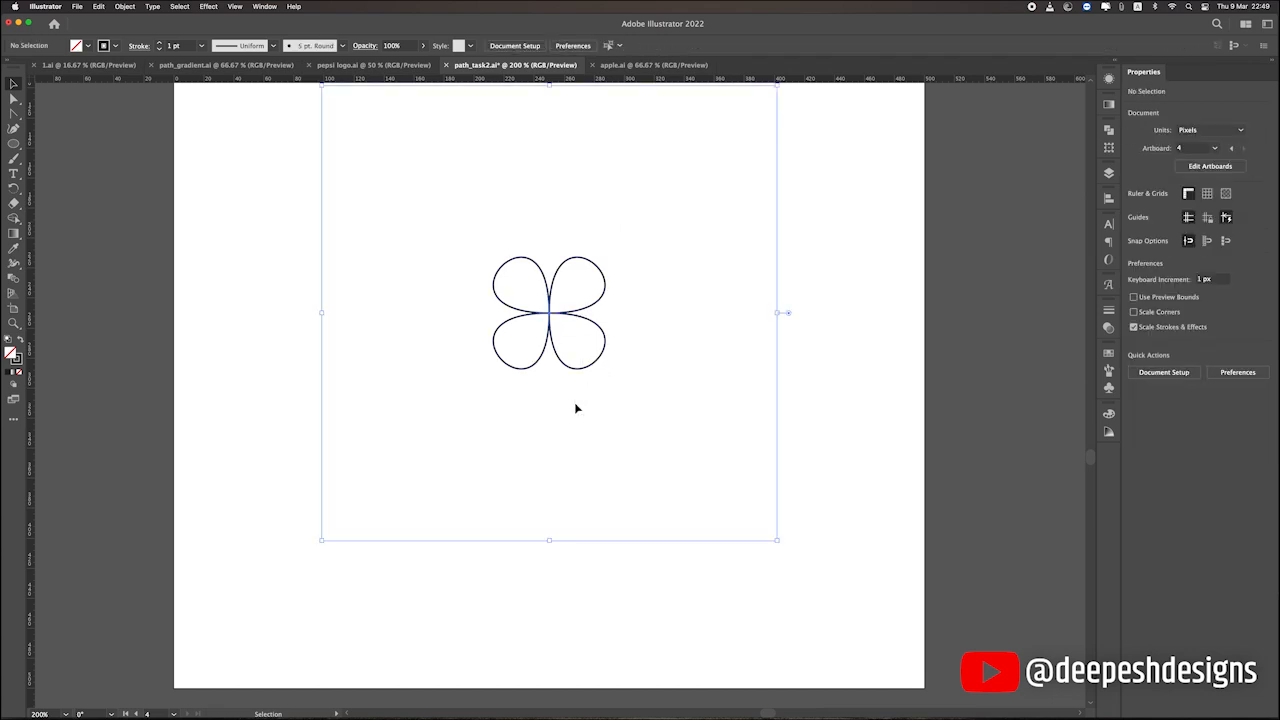
drag(594, 369, 523, 385)
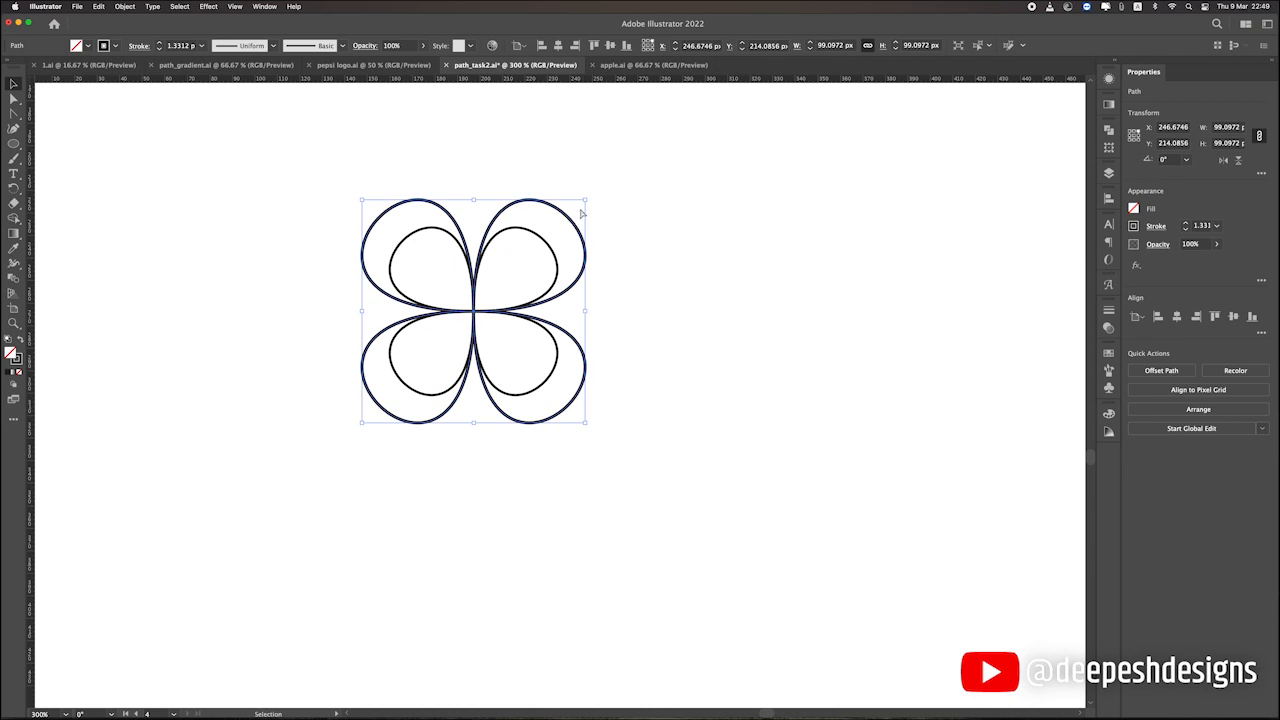
drag(590, 196, 623, 257)
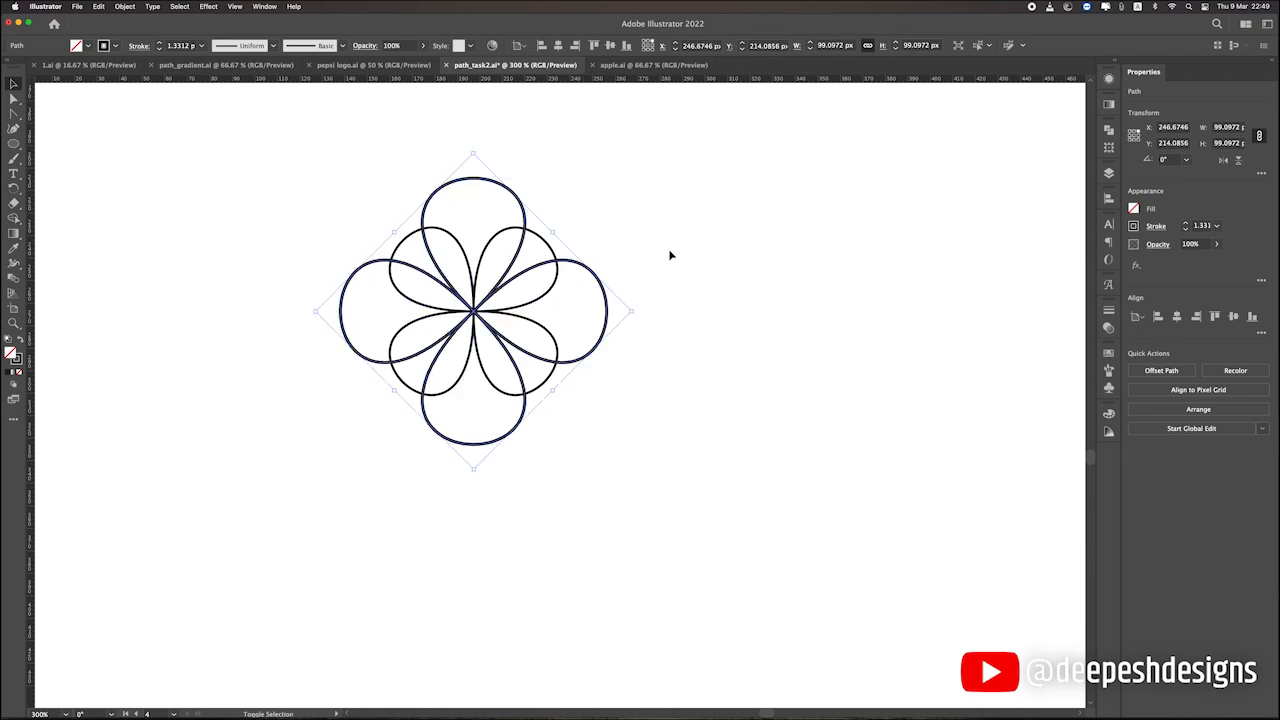
click(671, 254)
Add a concentric enlarged copy of both flowers about 164 px wide and set all the flowers' stroke weight to 1 pt.
scroll(671, 254, down, 3)
drag(673, 315, 491, 206)
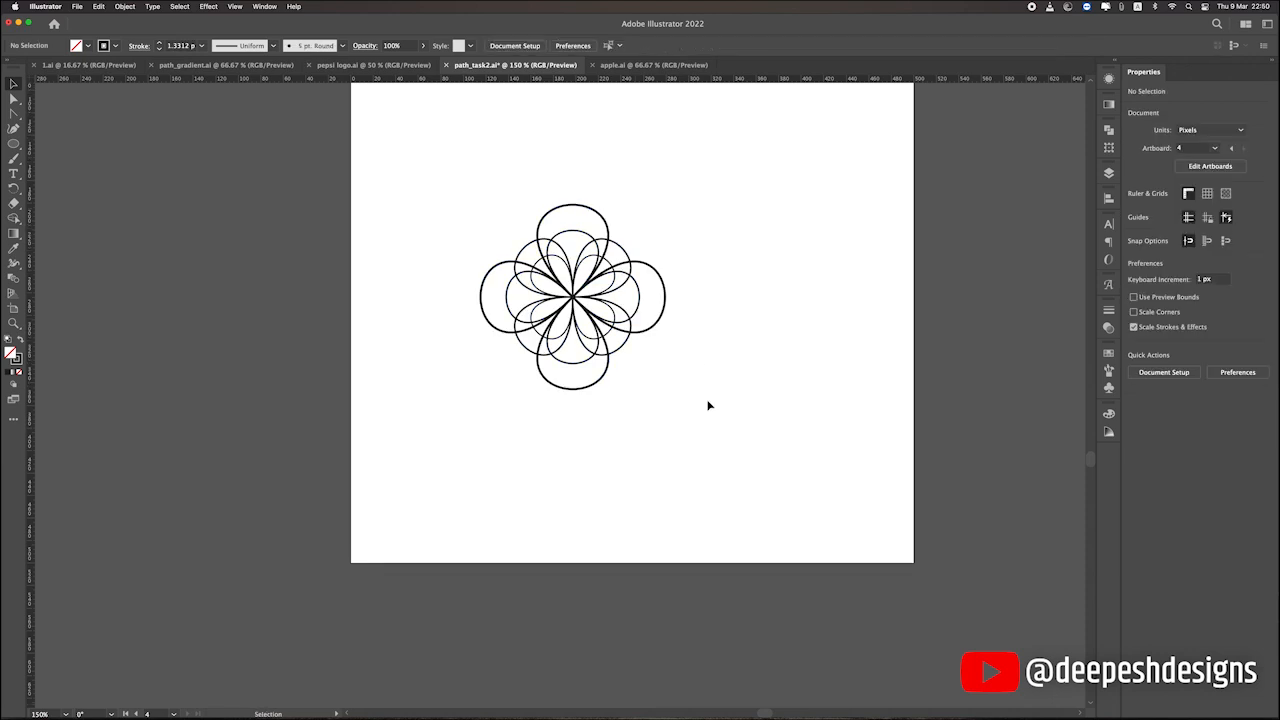
drag(708, 405, 400, 157)
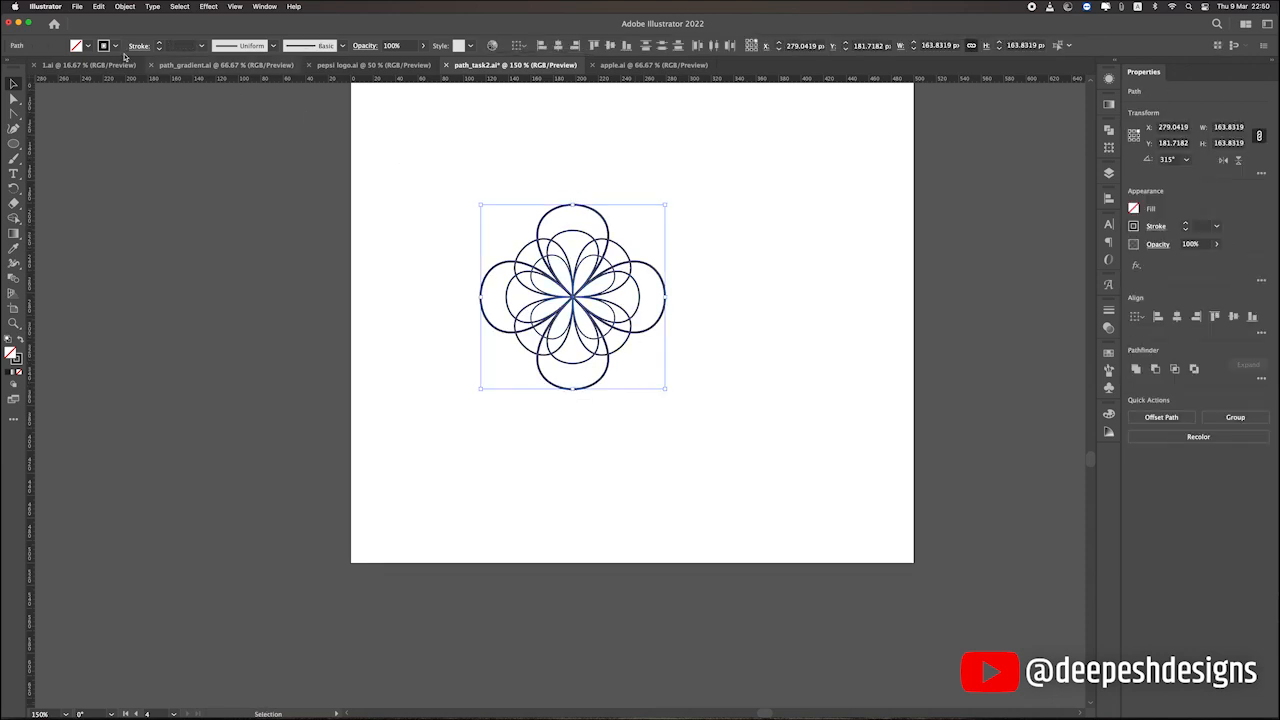
click(175, 45)
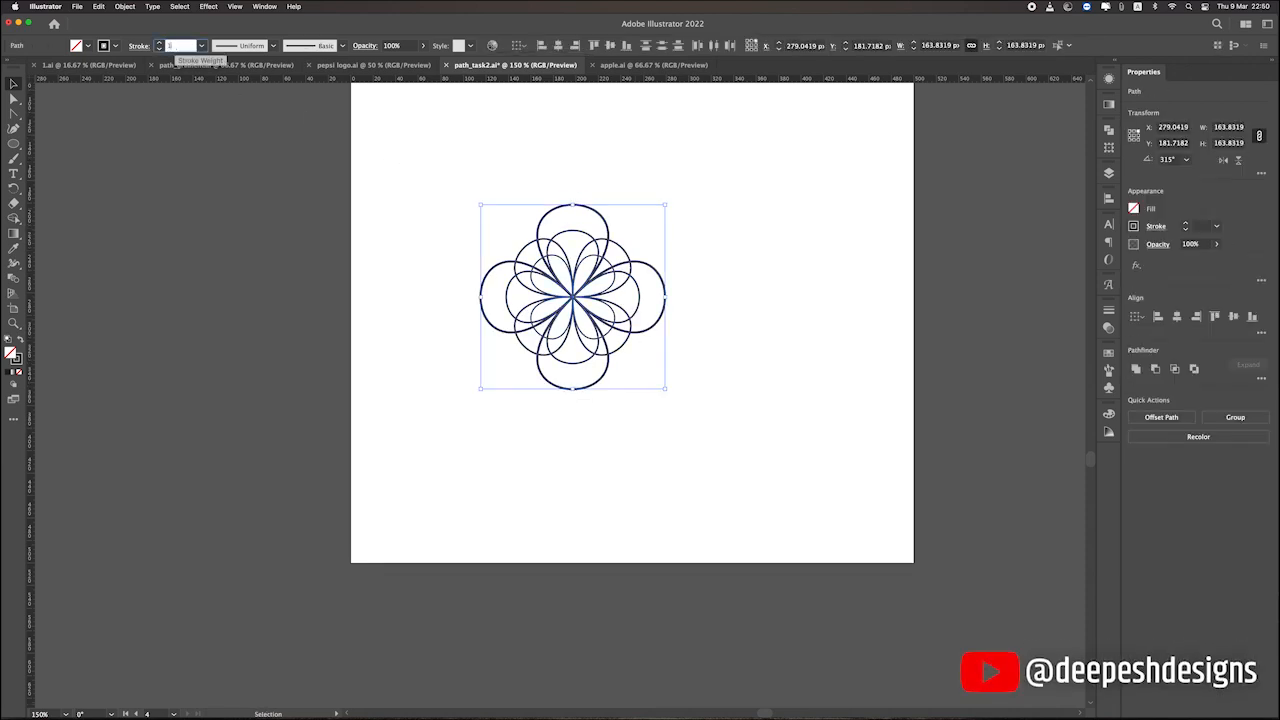
text(1)
key(Return)
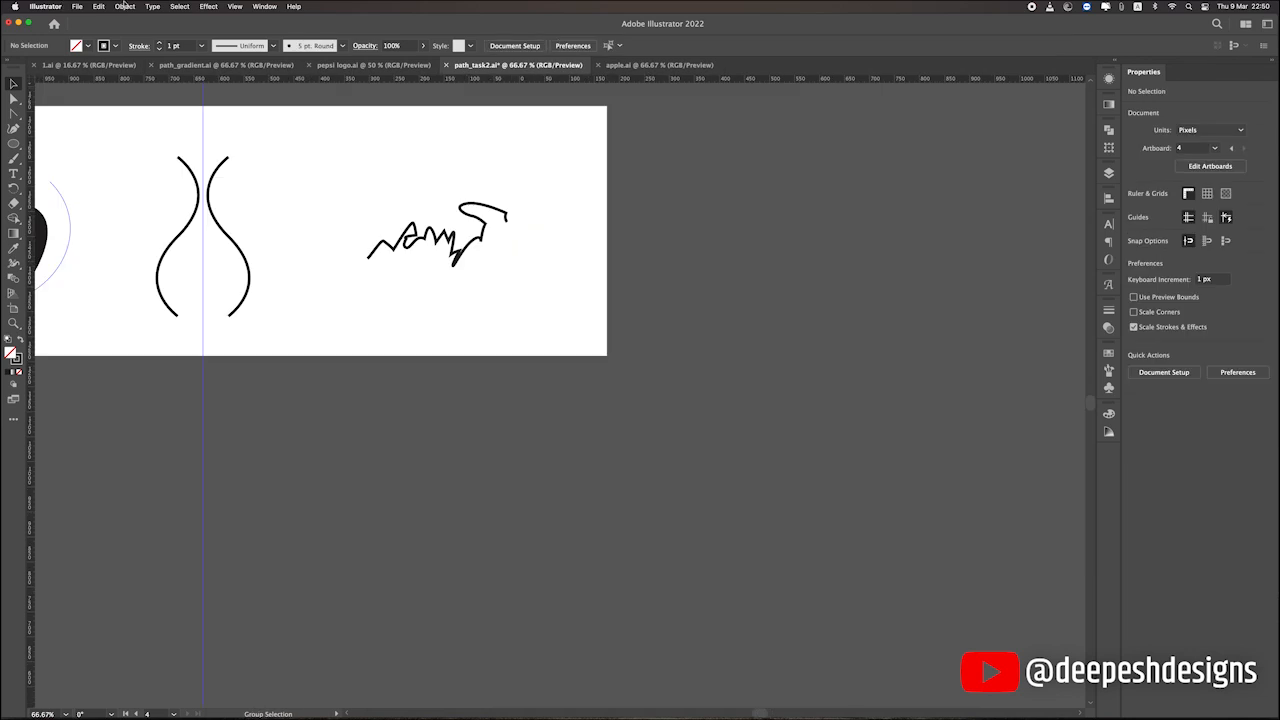
click(124, 6)
mouse_move(146, 258)
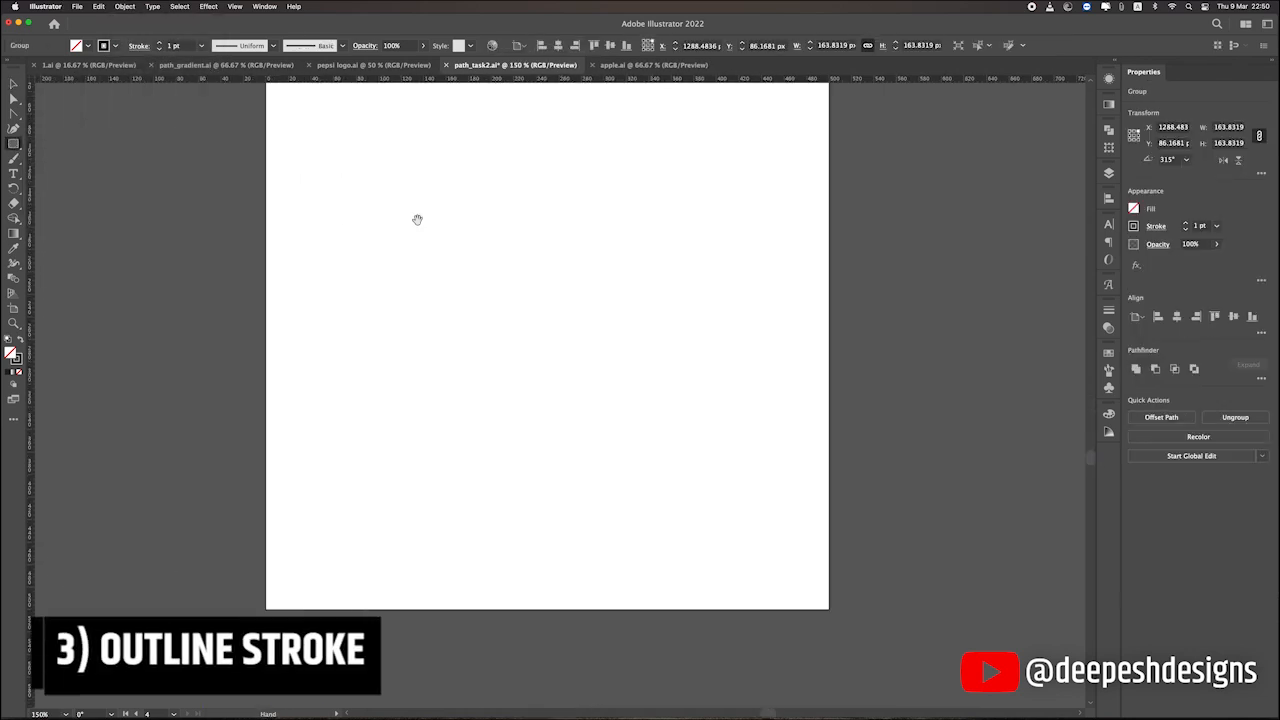
Draw a square about 227 px wide on the empty artboard and set its stroke weight to 15 pt.
drag(509, 200, 423, 197)
drag(346, 174, 601, 429)
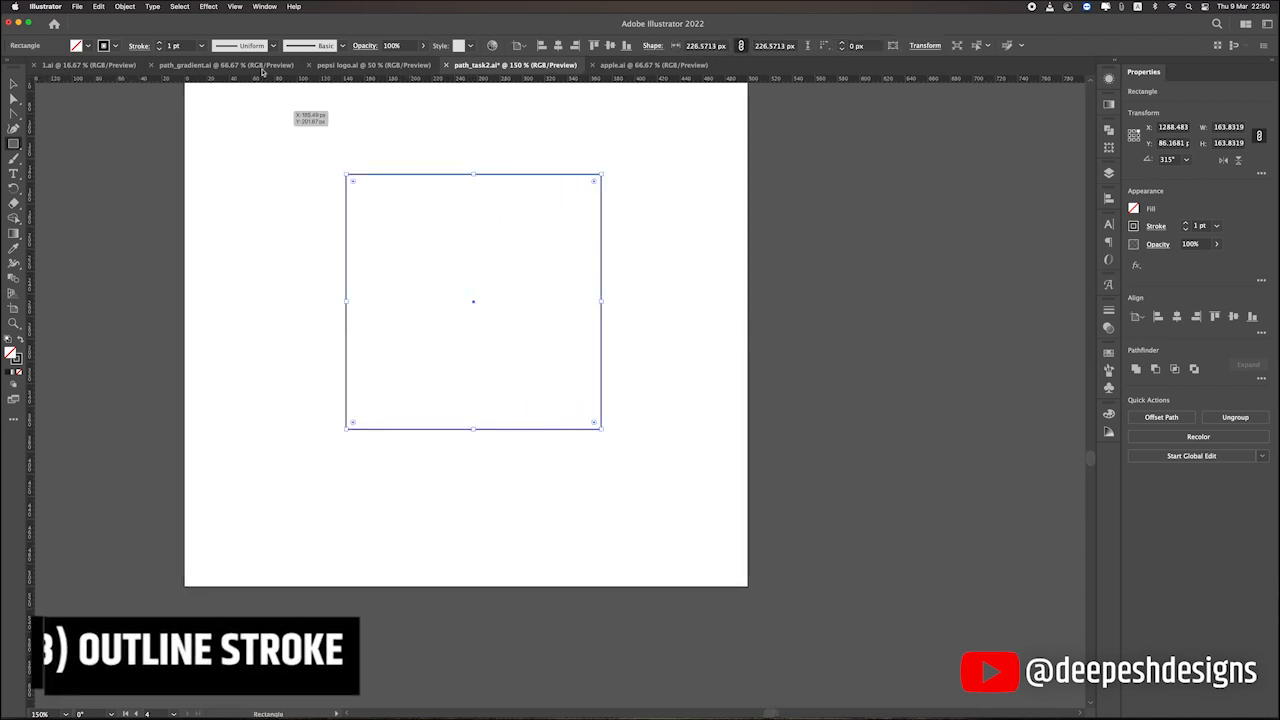
click(159, 43)
click(159, 43)
click(159, 43)
click(159, 43)
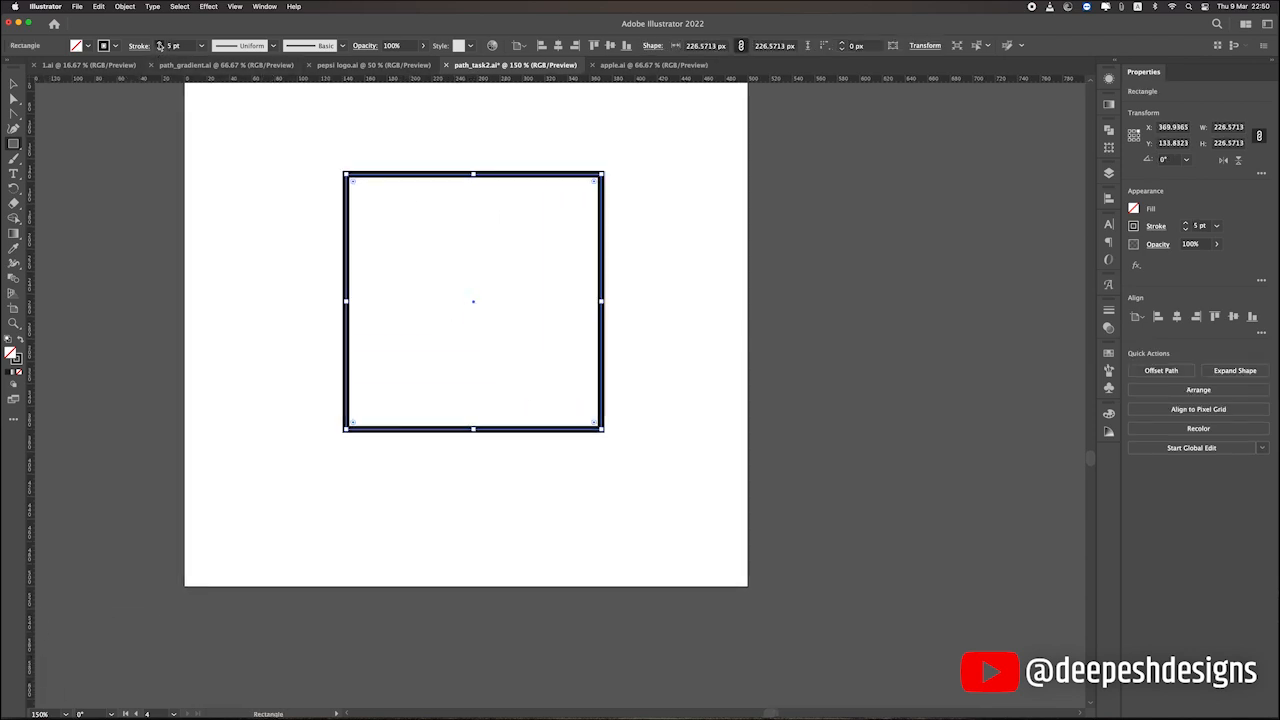
click(159, 45)
click(159, 45)
click(159, 45)
click(159, 45)
click(159, 45)
click(159, 45)
click(159, 45)
click(159, 45)
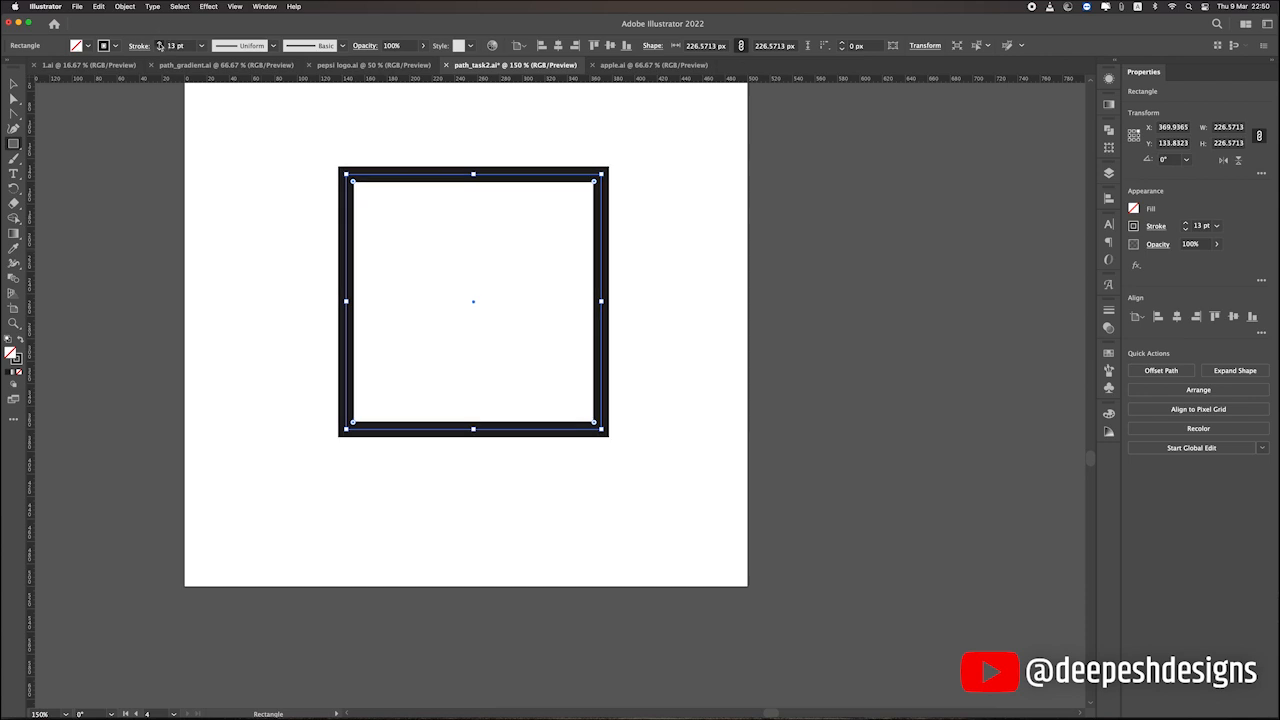
click(159, 45)
click(175, 46)
text(15)
key(Return)
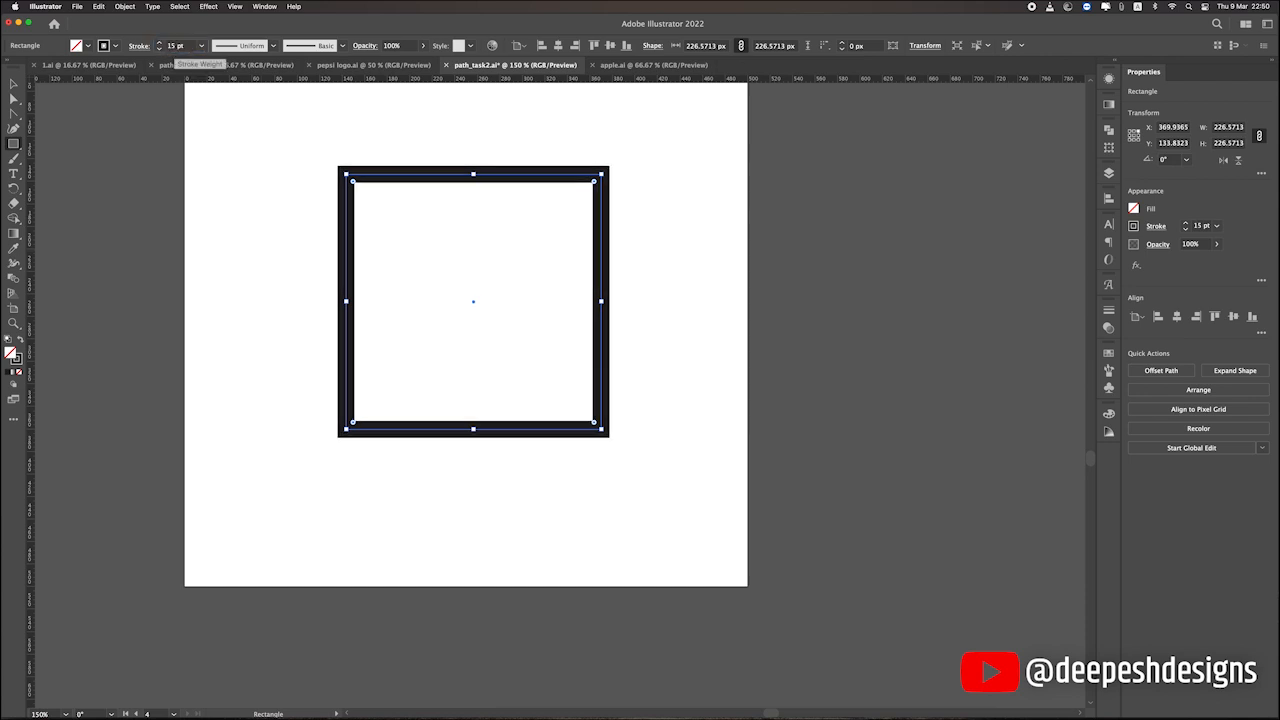
Centre the square on the artboard, deselect it, and select it again by its outline.
click(13, 83)
click(129, 135)
scroll(589, 171, right, 2)
scroll(589, 171, up, 1)
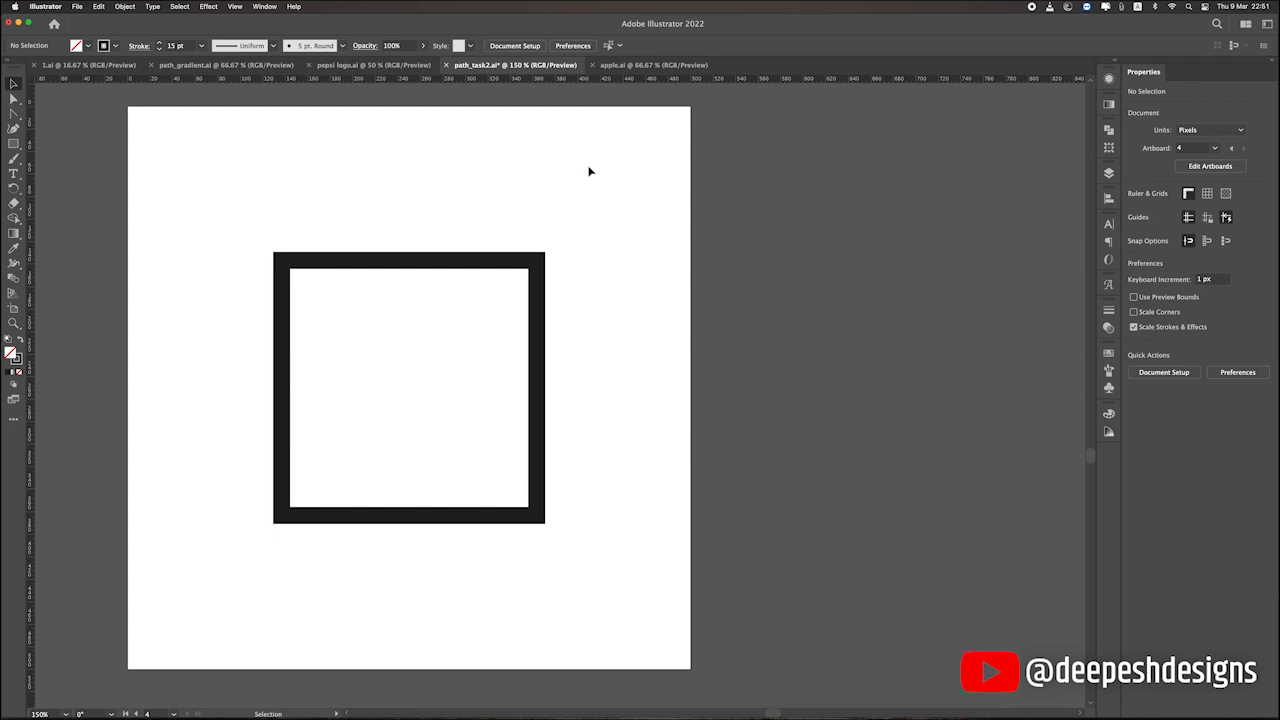
click(503, 264)
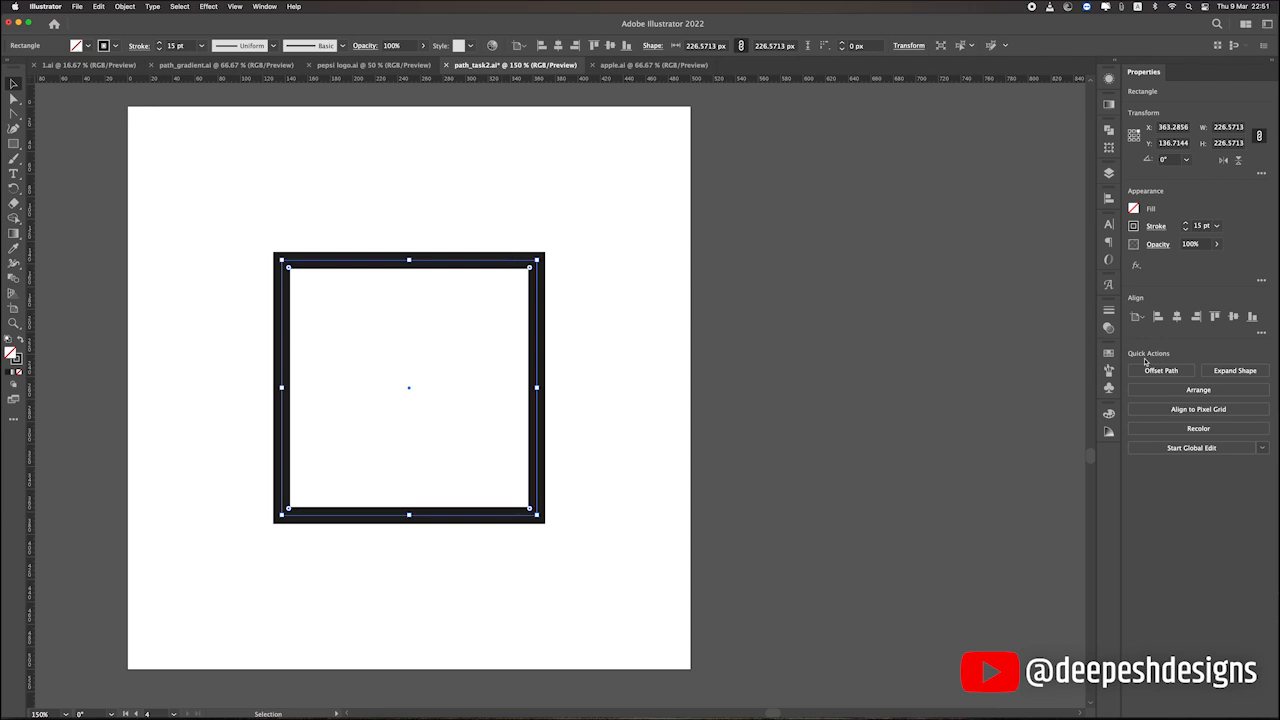
Open the square's stroke options, check its single path in outline view, and return to preview.
click(1110, 311)
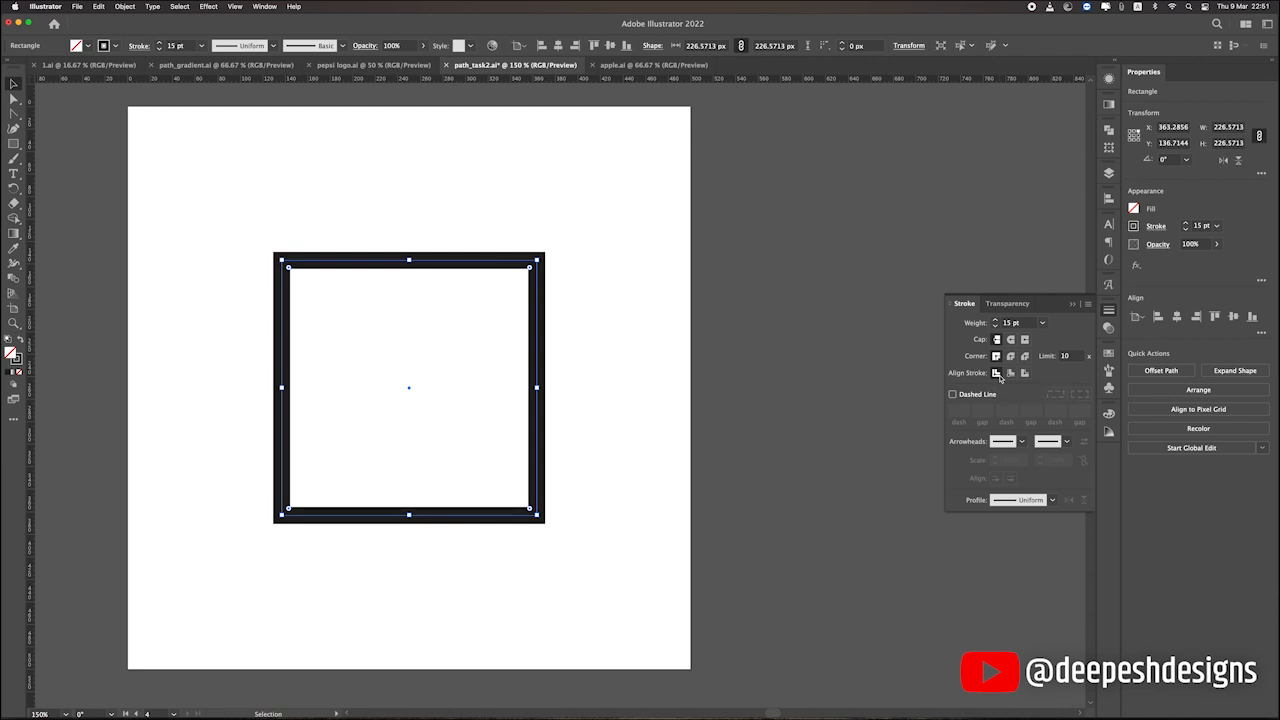
key(super+y)
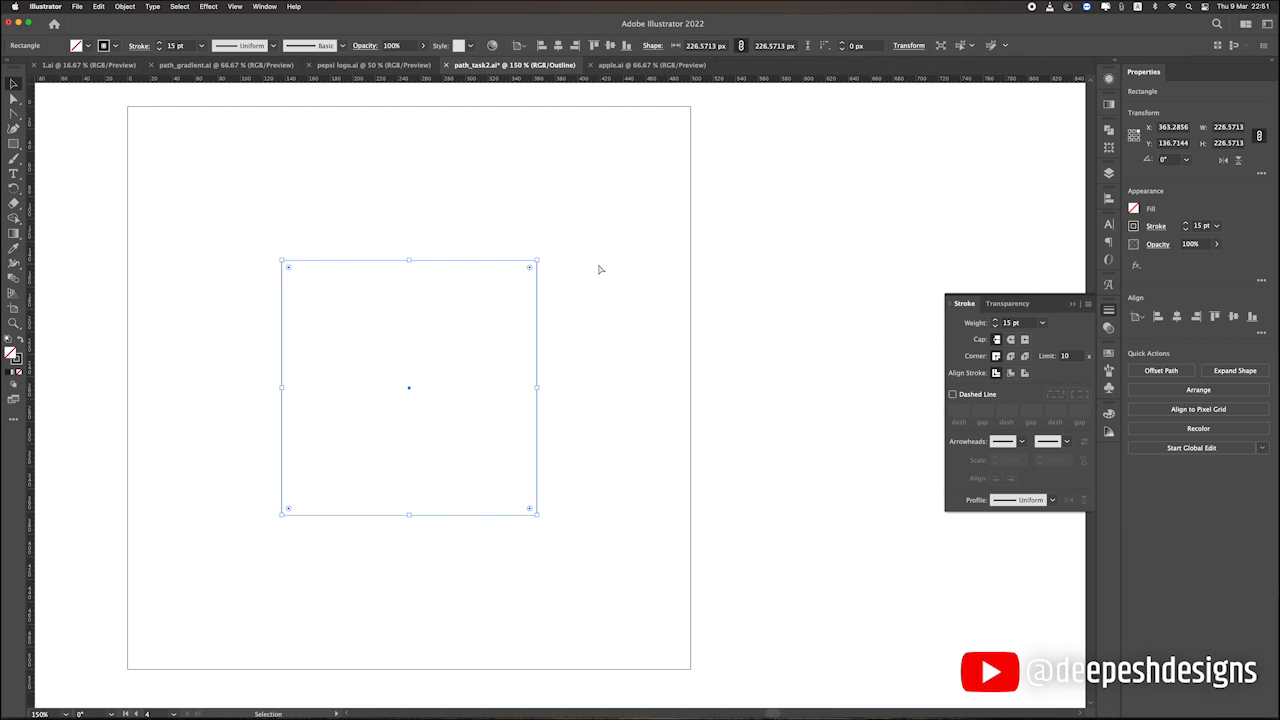
key(super+y)
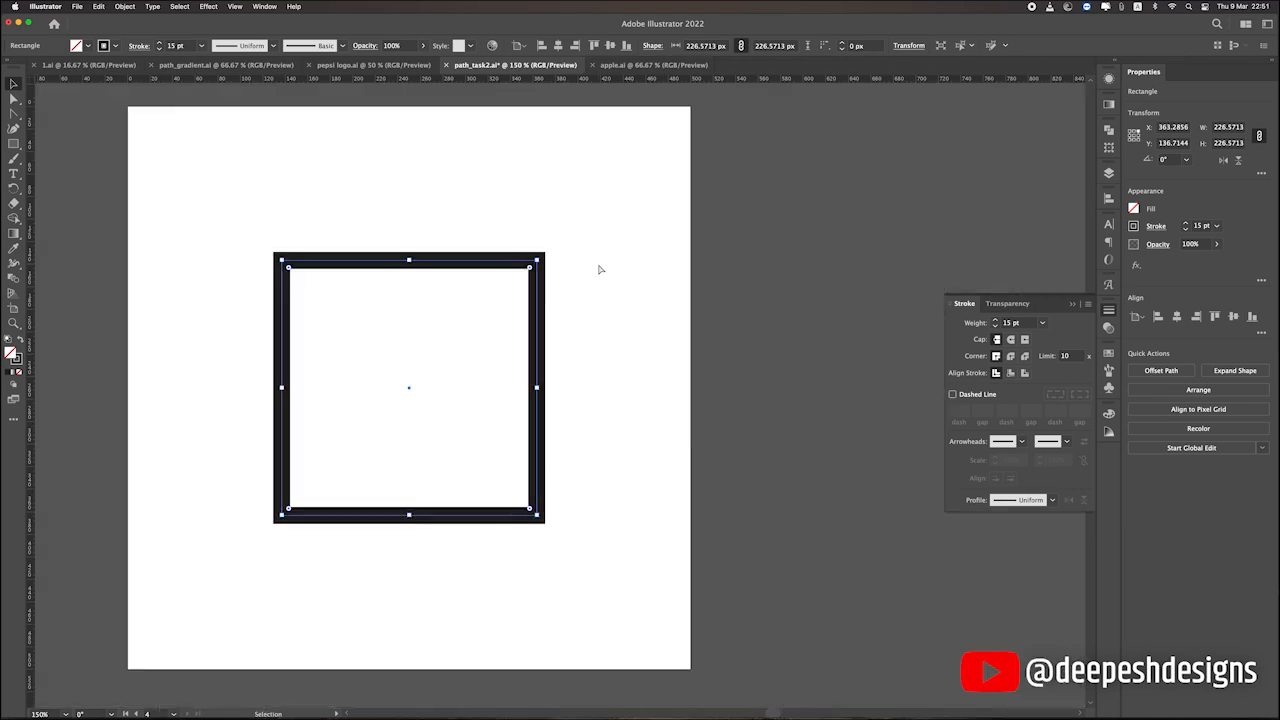
click(599, 287)
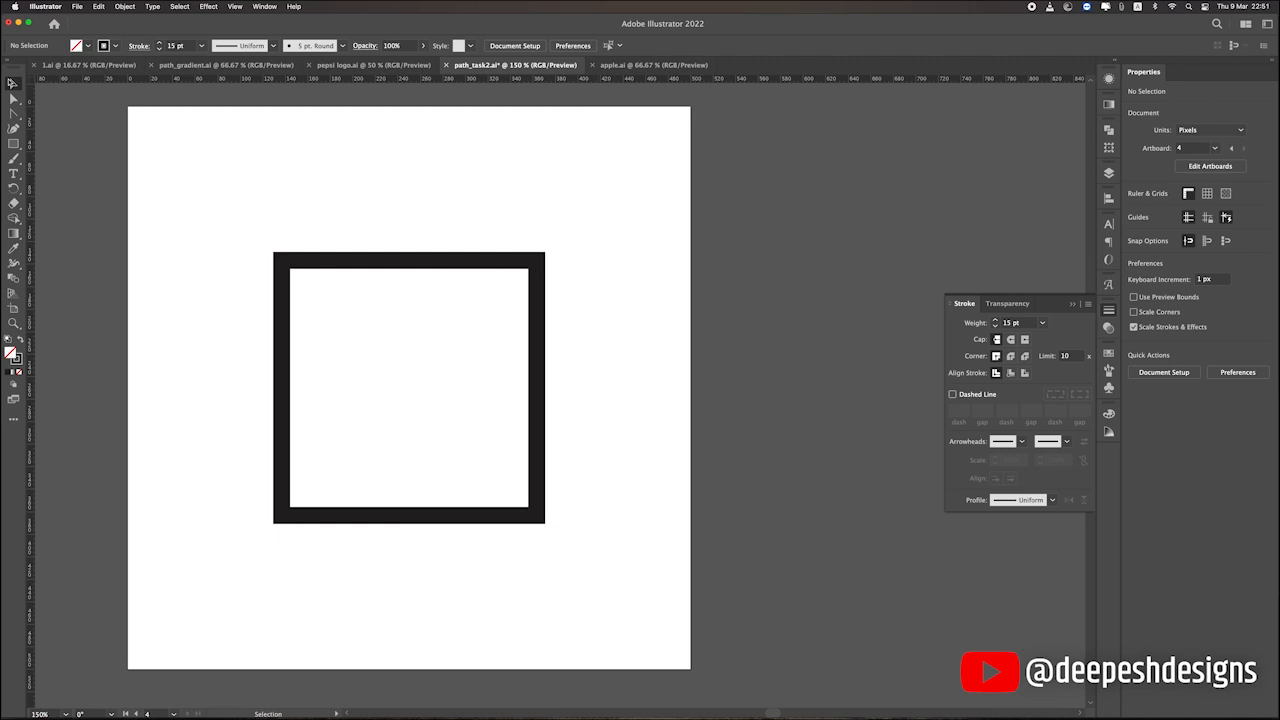
Convert the square's 15 pt stroke into a filled shape with Outline Stroke and shift the frame slightly up and right.
click(437, 262)
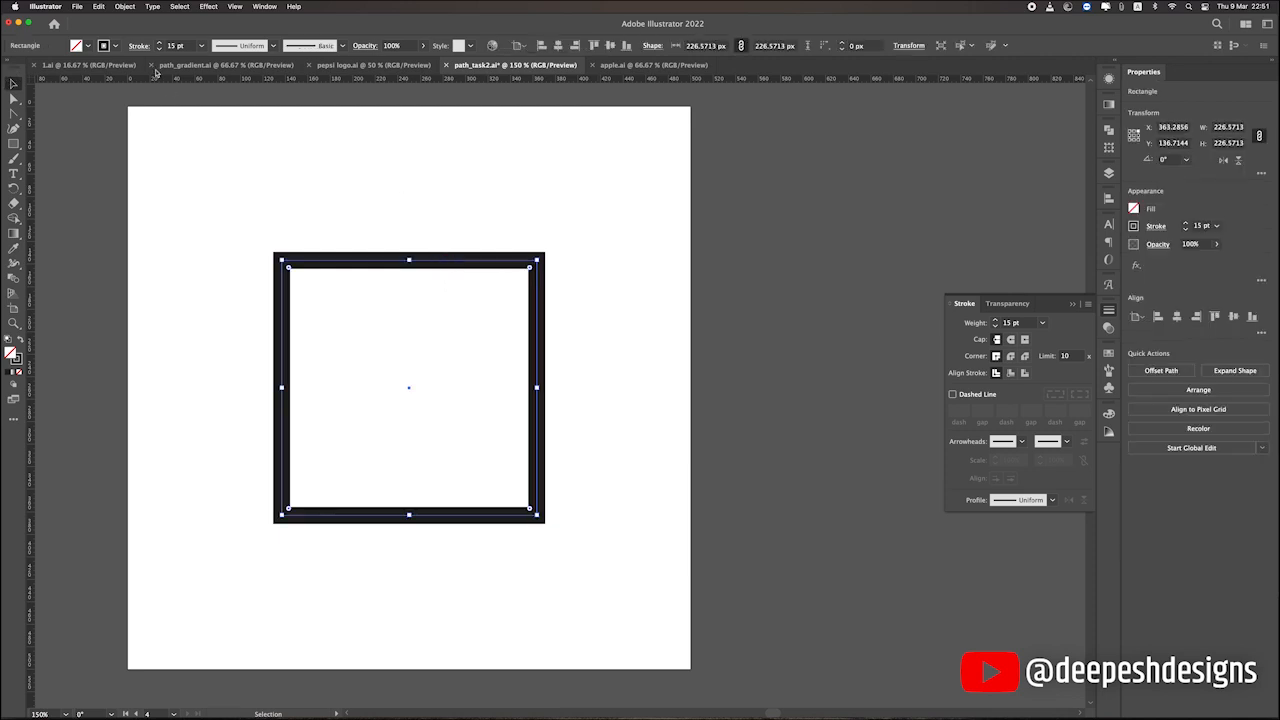
click(124, 6)
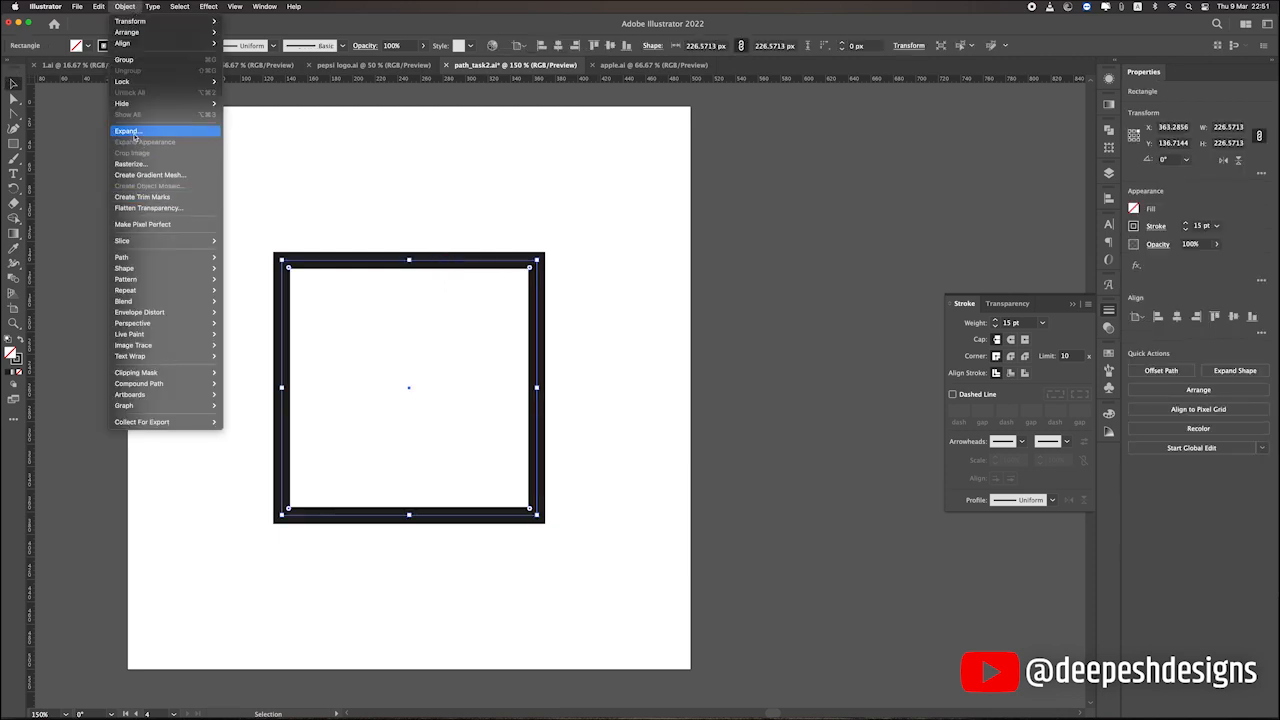
mouse_move(167, 258)
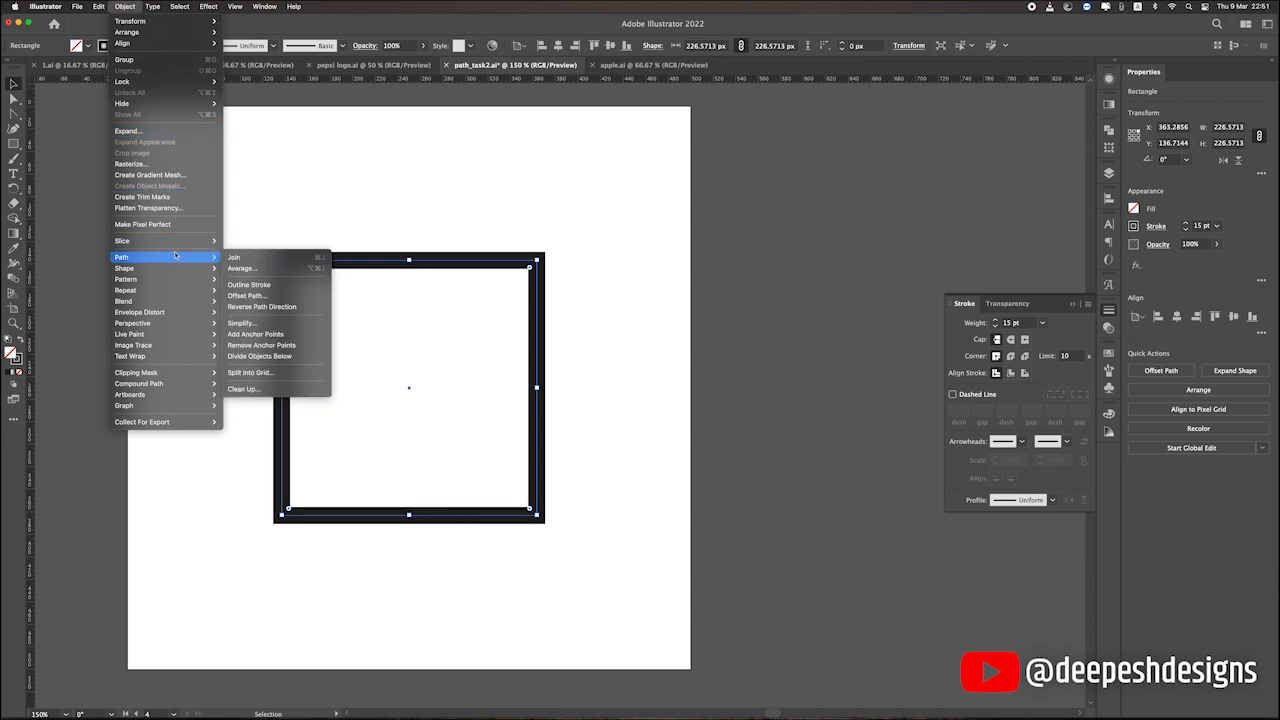
click(287, 289)
click(476, 249)
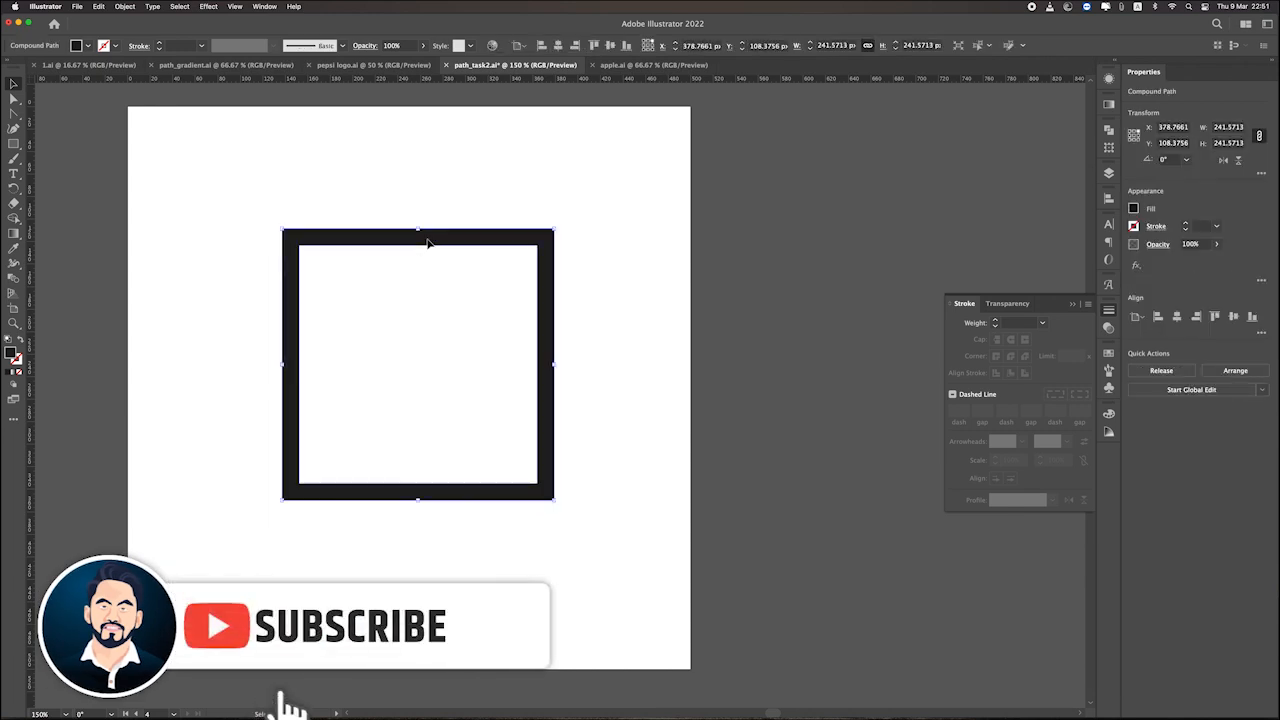
Examine the inner and outer paths of the outlined square in outline view and return to preview.
key(super+y)
scroll(430, 245, up, 1)
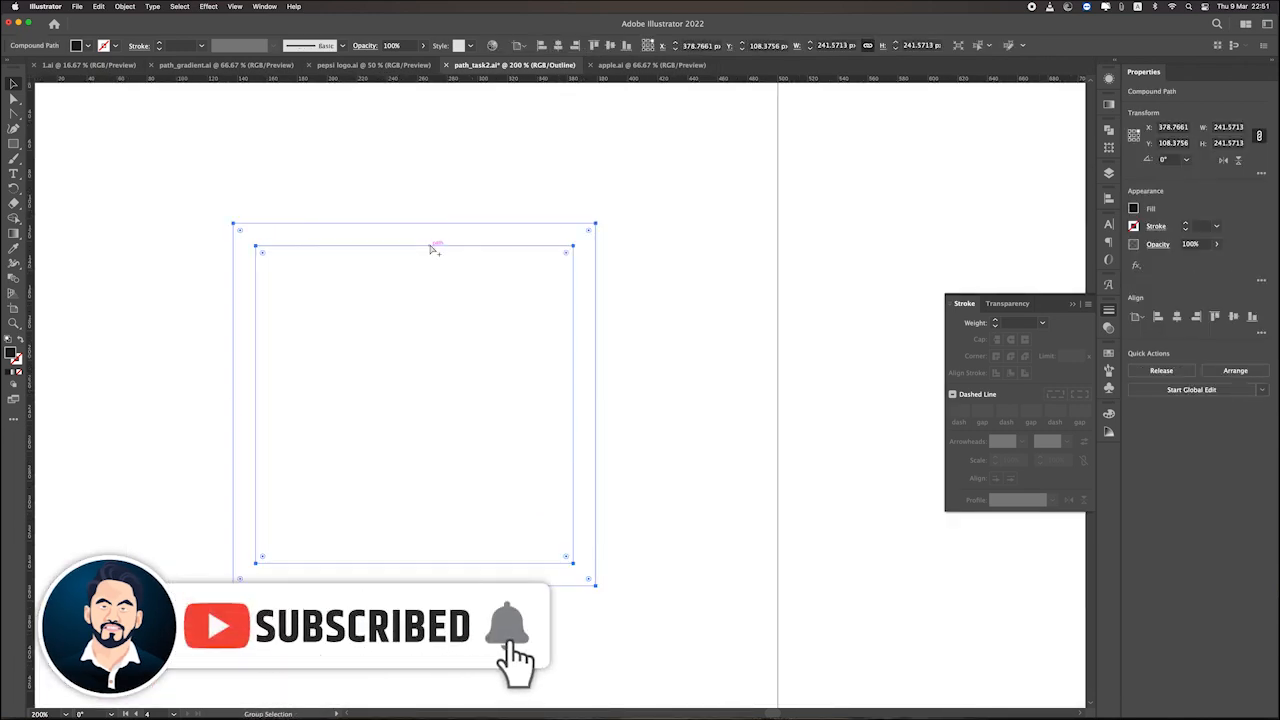
scroll(430, 246, down, 3)
scroll(432, 249, up, 3)
scroll(406, 289, down, 3)
key(super+y)
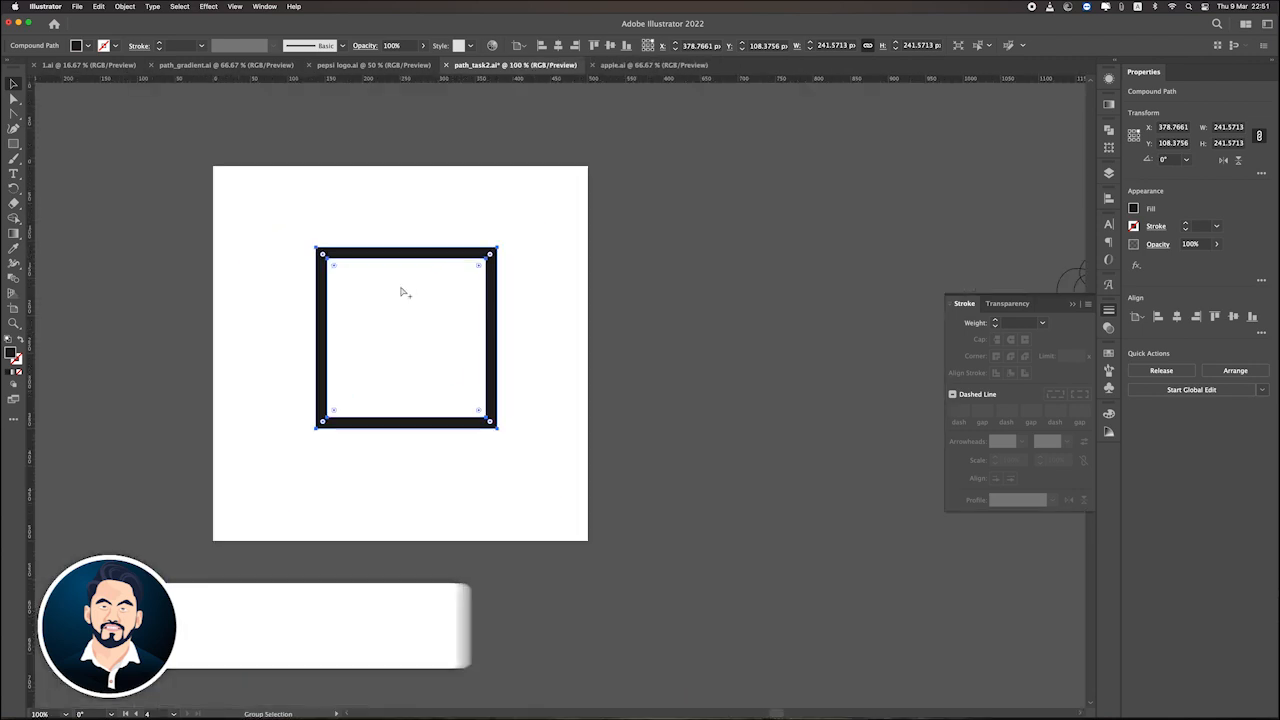
Try moving the outlined square off the artboard to the empty canvas beside it, and undo the move.
drag(492, 318, 855, 254)
scroll(831, 197, right, 2)
scroll(680, 195, up, 3)
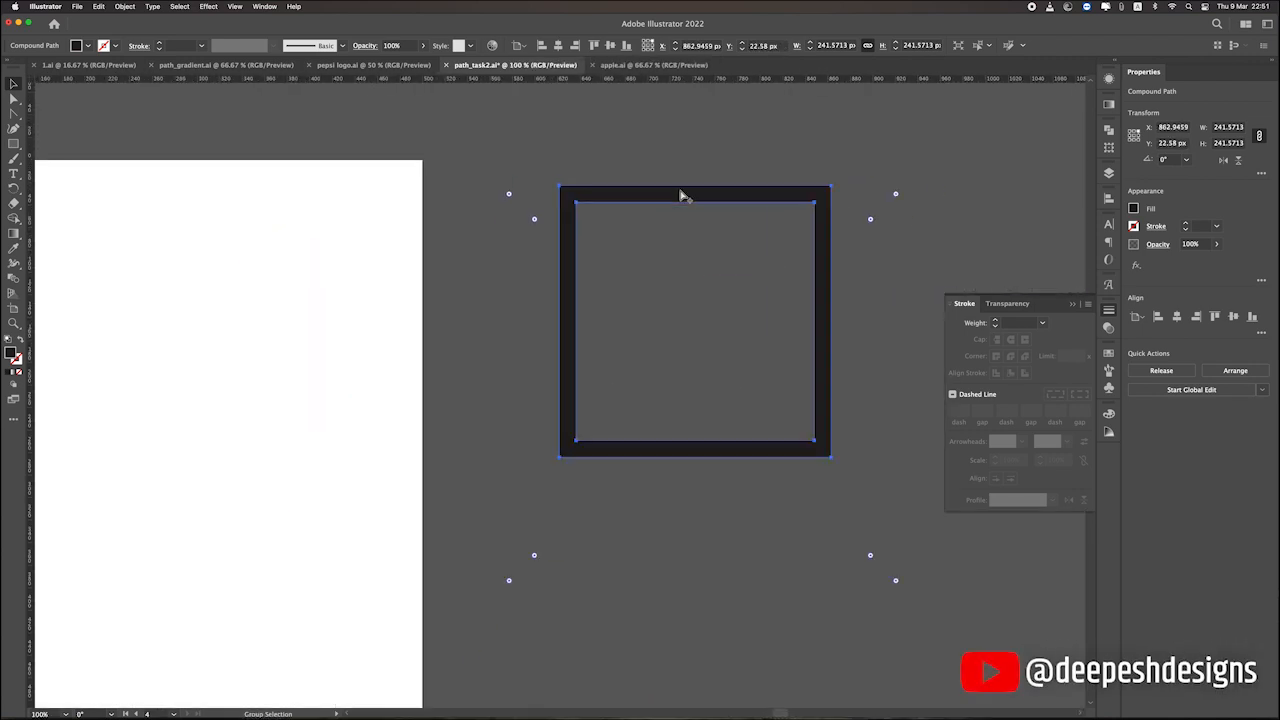
key(super+z)
scroll(700, 180, left, 3)
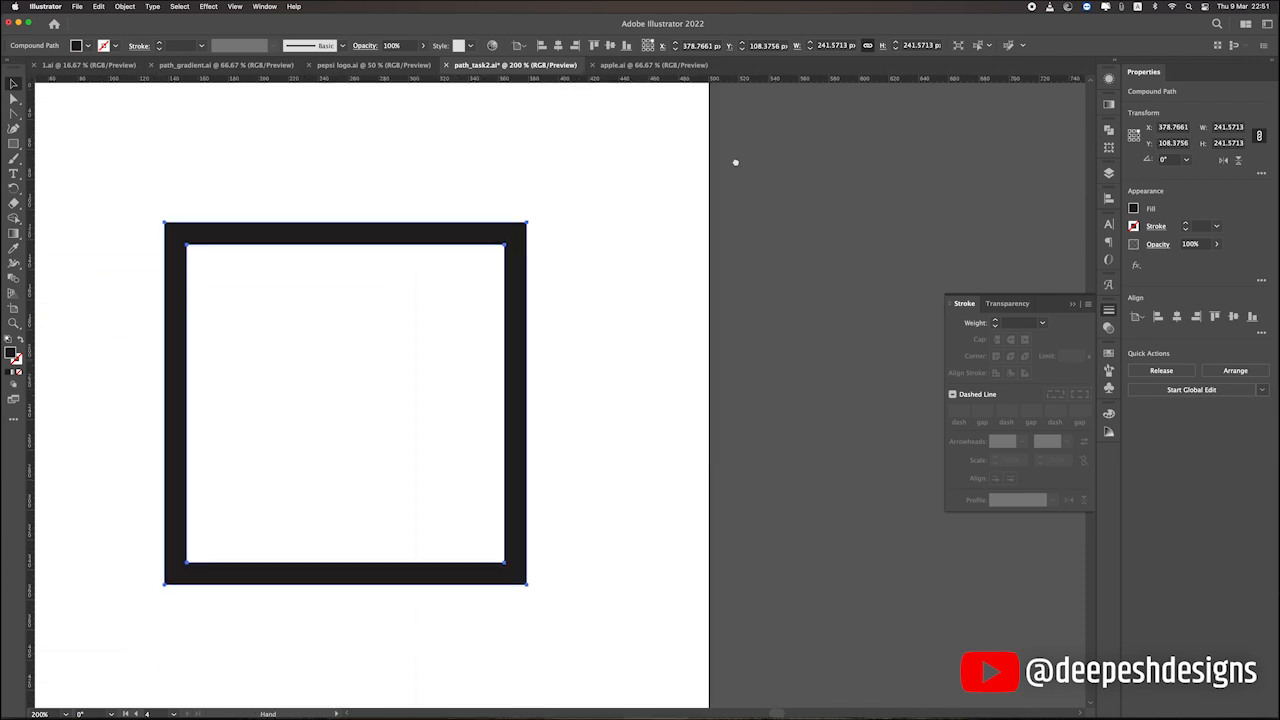
Give the outlined square a red stroke of 8 pt aligned to the outside.
click(116, 46)
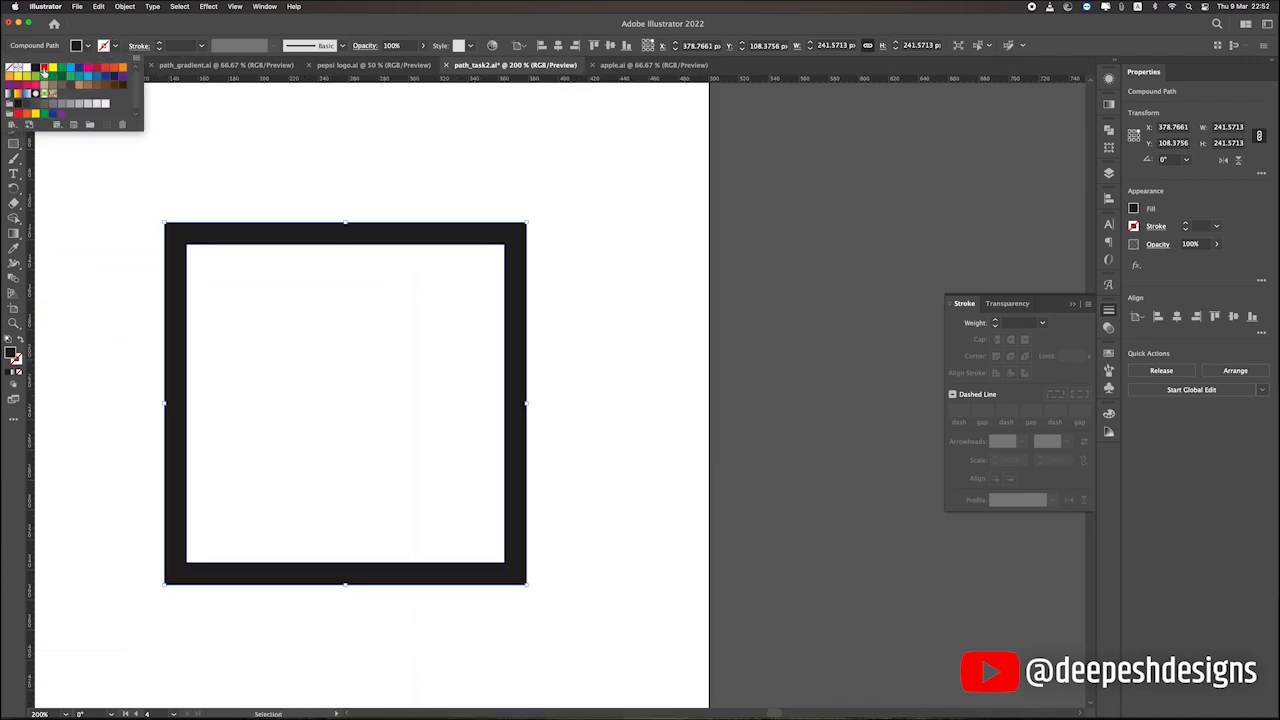
click(43, 67)
click(159, 43)
click(159, 43)
click(159, 43)
click(159, 43)
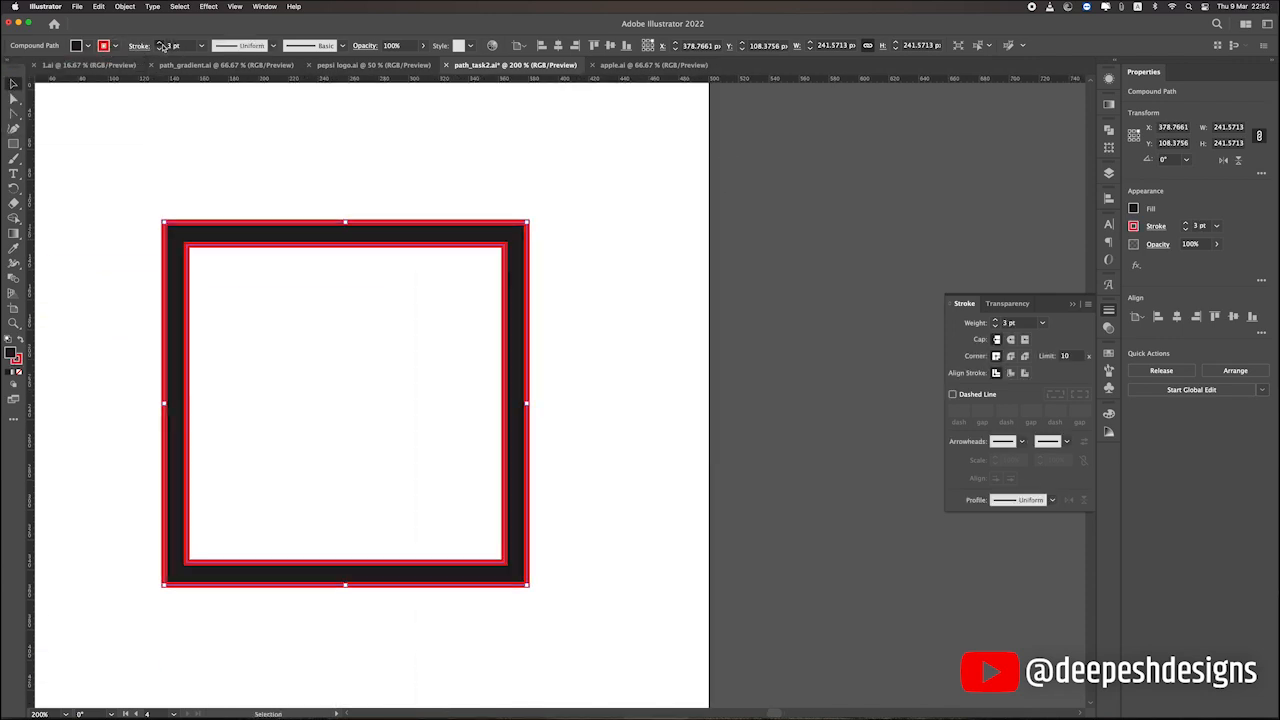
click(159, 43)
click(159, 43)
click(159, 43)
click(159, 43)
click(1024, 372)
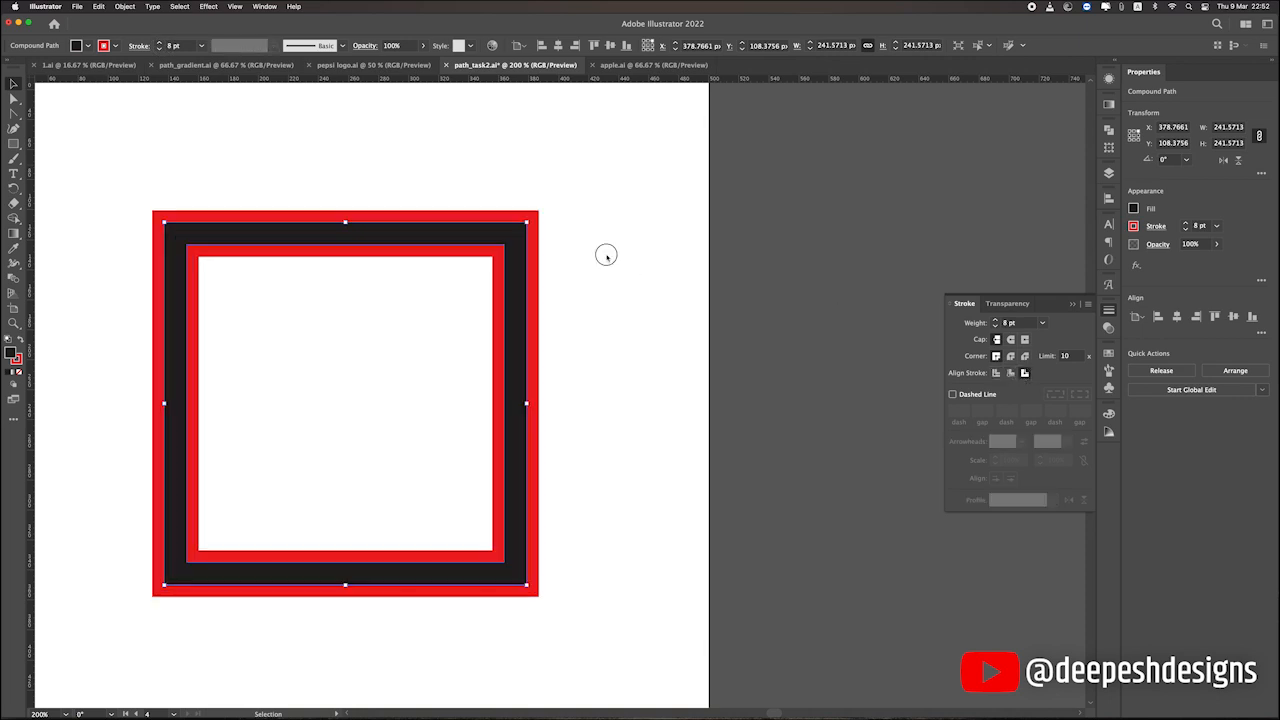
scroll(603, 257, down, 4)
click(124, 6)
mouse_move(150, 257)
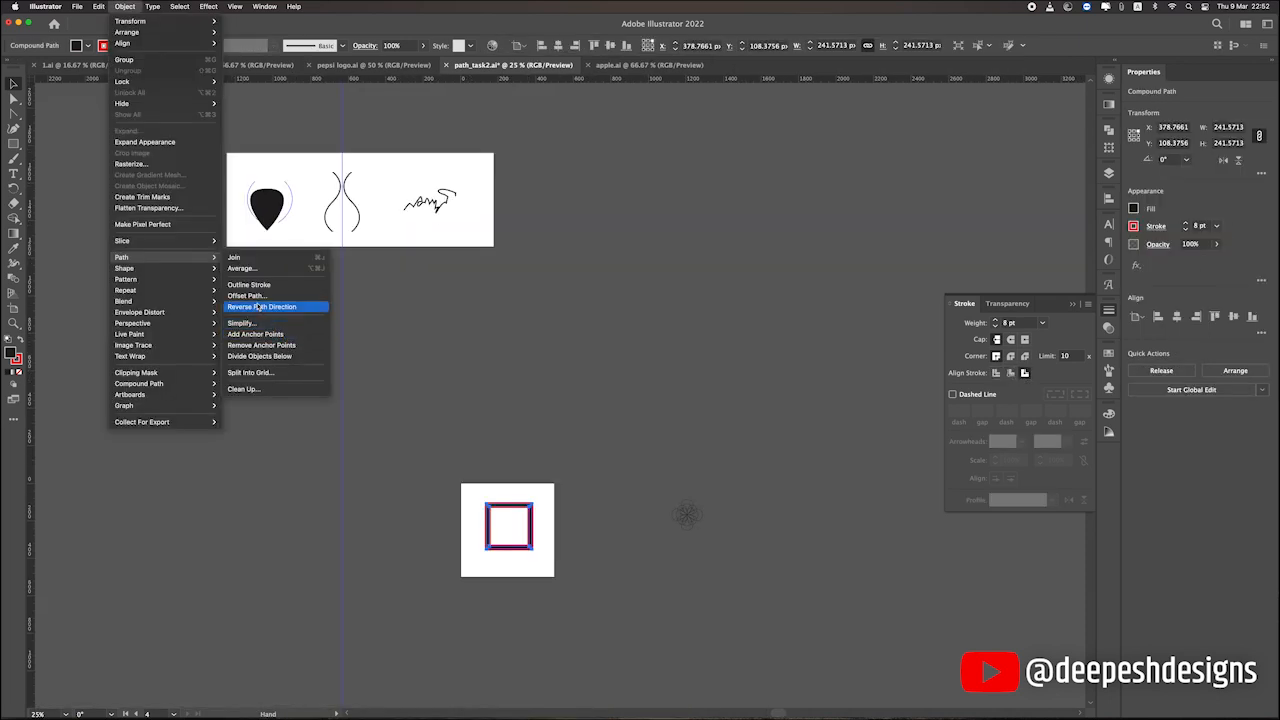
click(468, 318)
Clear the red-stroked square from its artboard.
scroll(550, 440, down, 2)
drag(561, 456, 243, 377)
click(509, 352)
scroll(546, 446, up, 2)
scroll(549, 450, up, 4)
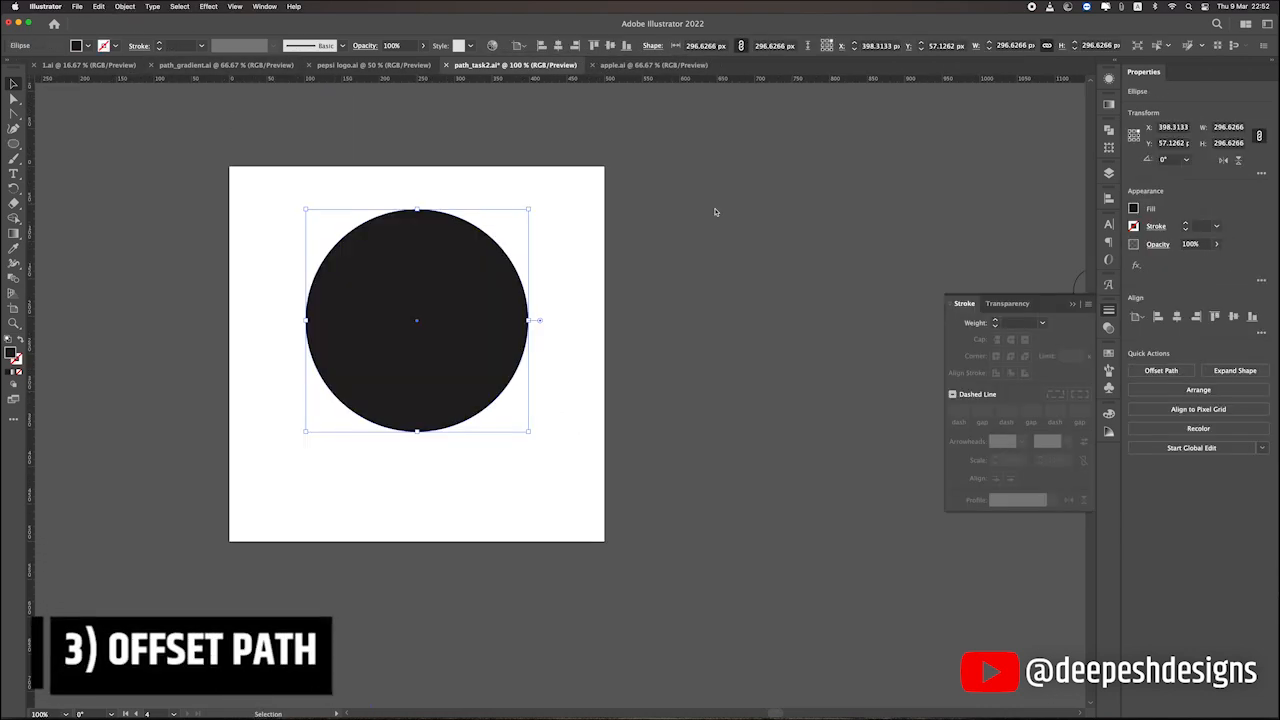
Draw a black-filled circle about 297 px wide, centre it vertically on the artboard, and check its path in outline view.
click(478, 322)
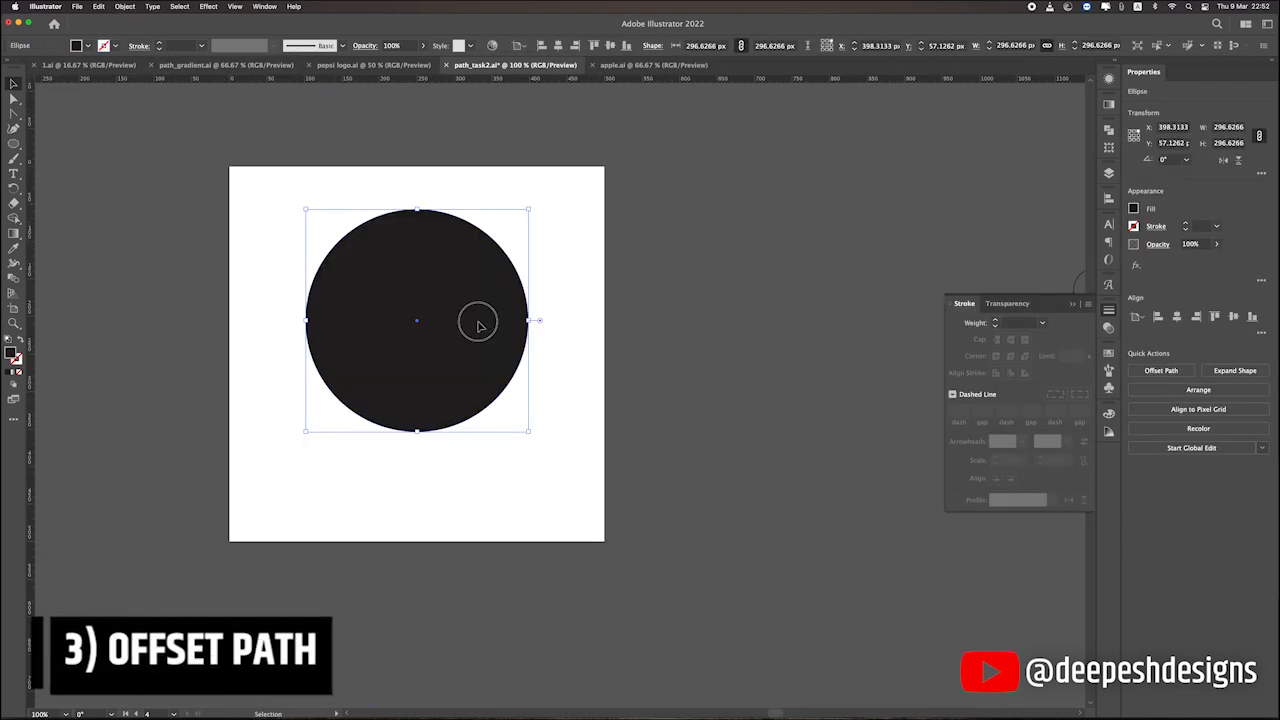
click(610, 46)
click(671, 171)
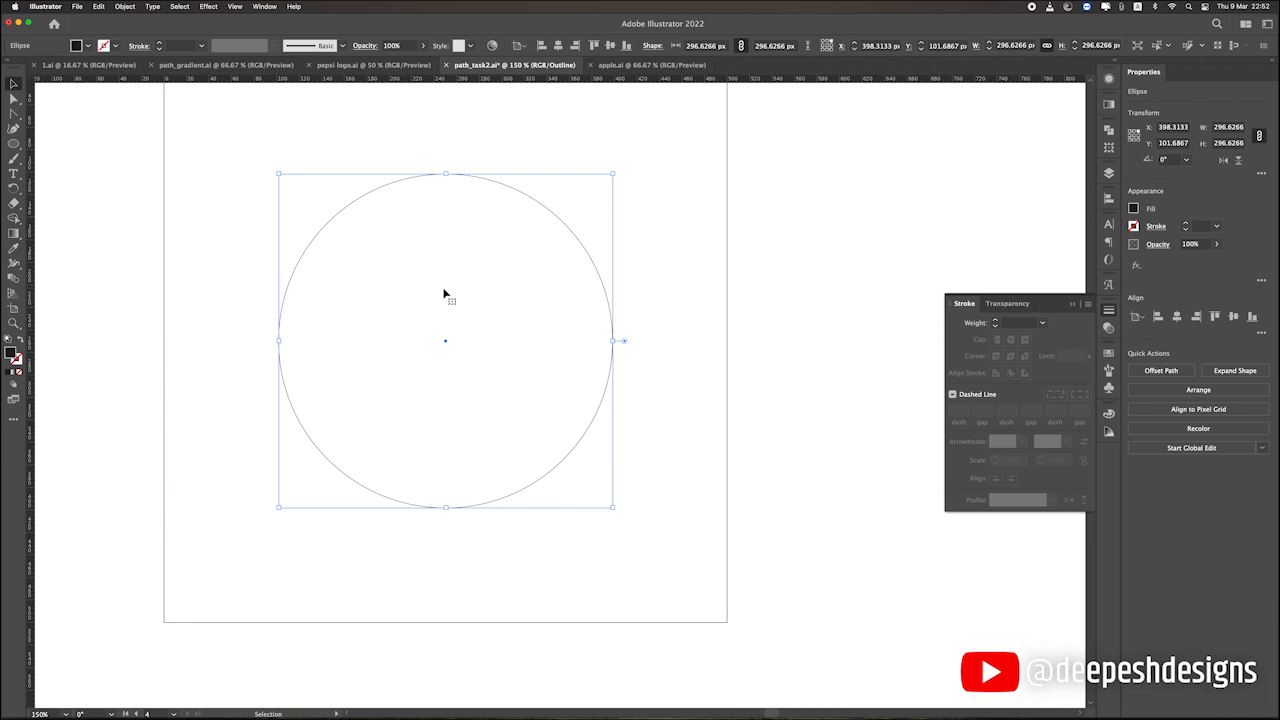
key(super+y)
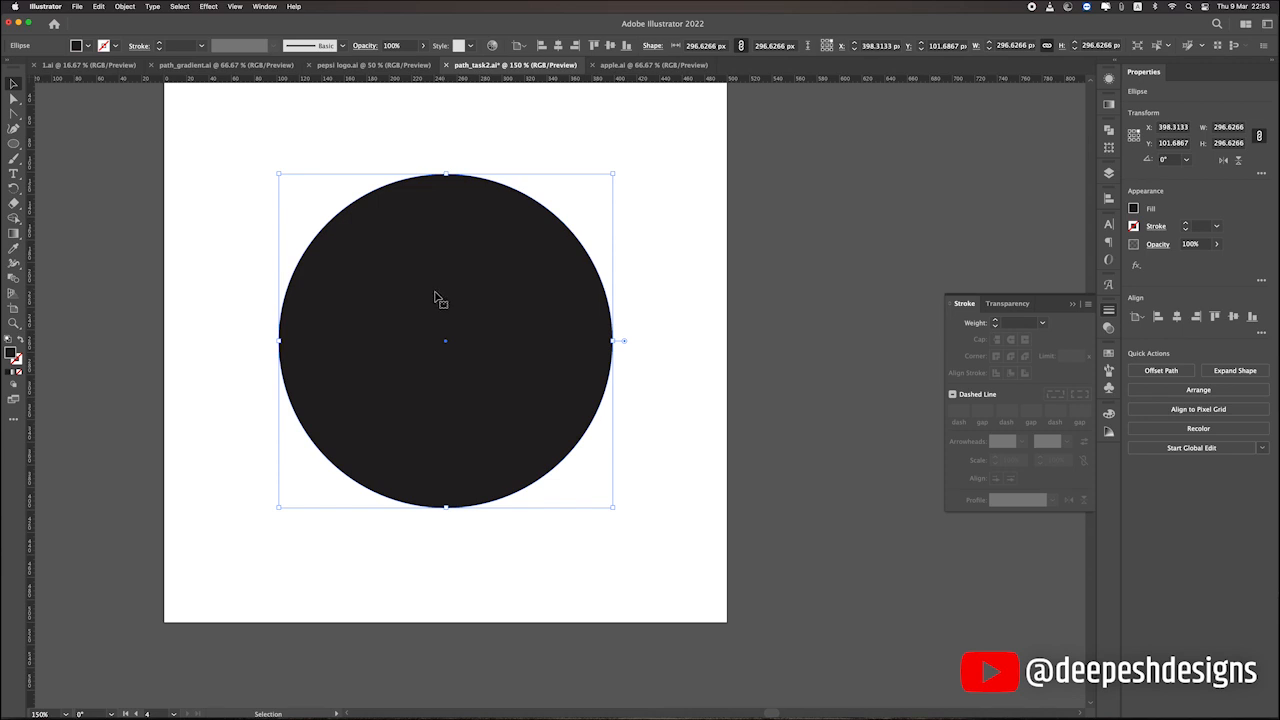
Swap the circle's fill and stroke, leaving it with no fill and a 1 pt black stroke.
drag(432, 243, 477, 303)
click(133, 228)
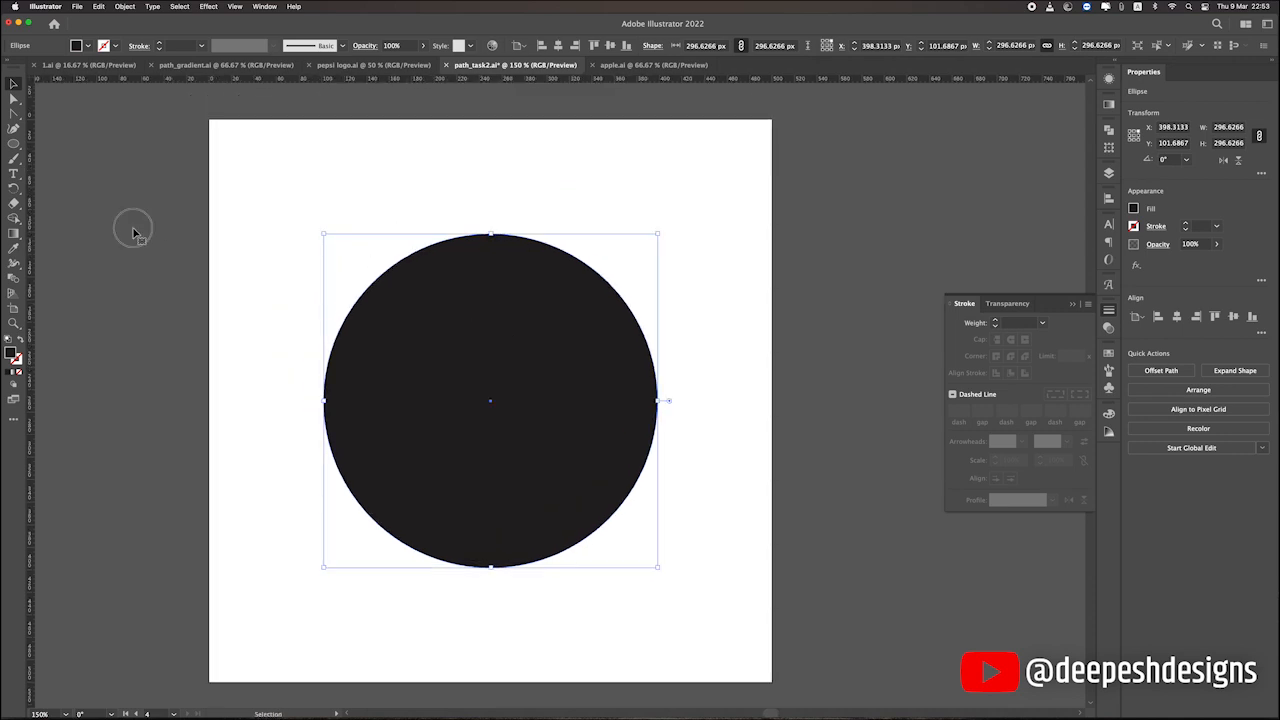
click(546, 317)
click(22, 342)
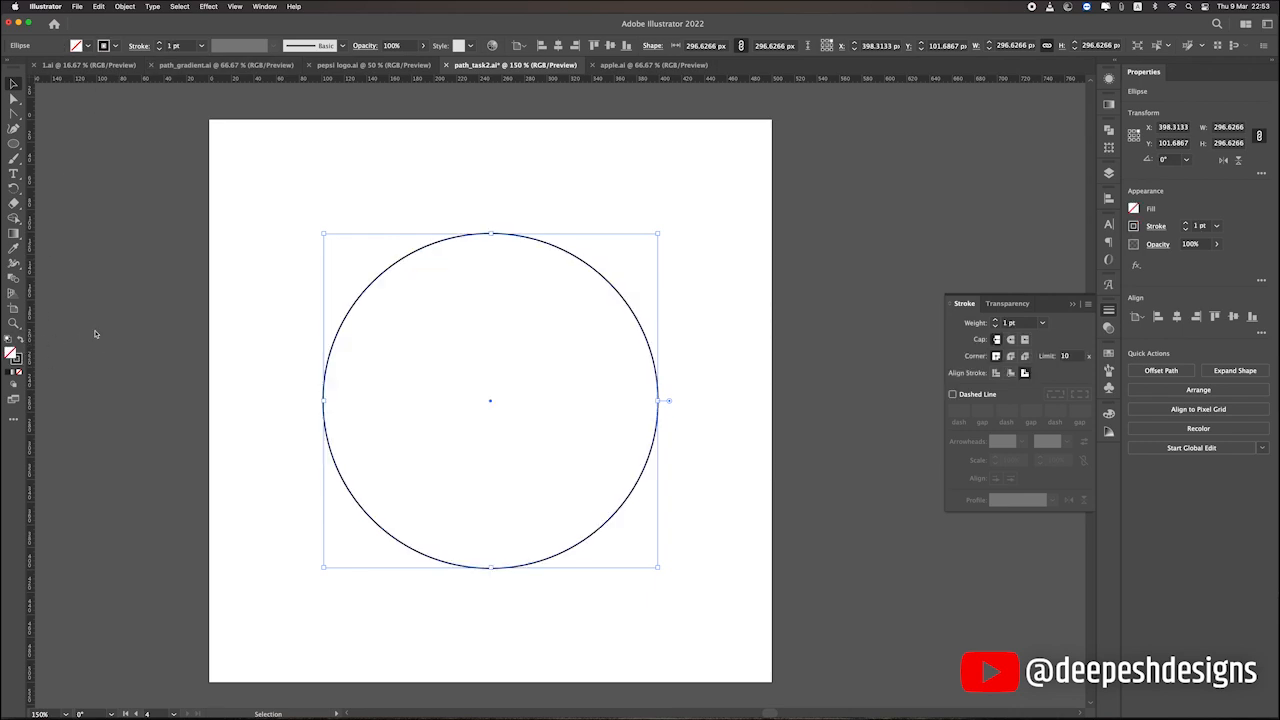
Thicken the circle's stroke and scale the circle down about its centre to about 234 px wide with a 3.9474 pt stroke.
click(92, 334)
click(422, 253)
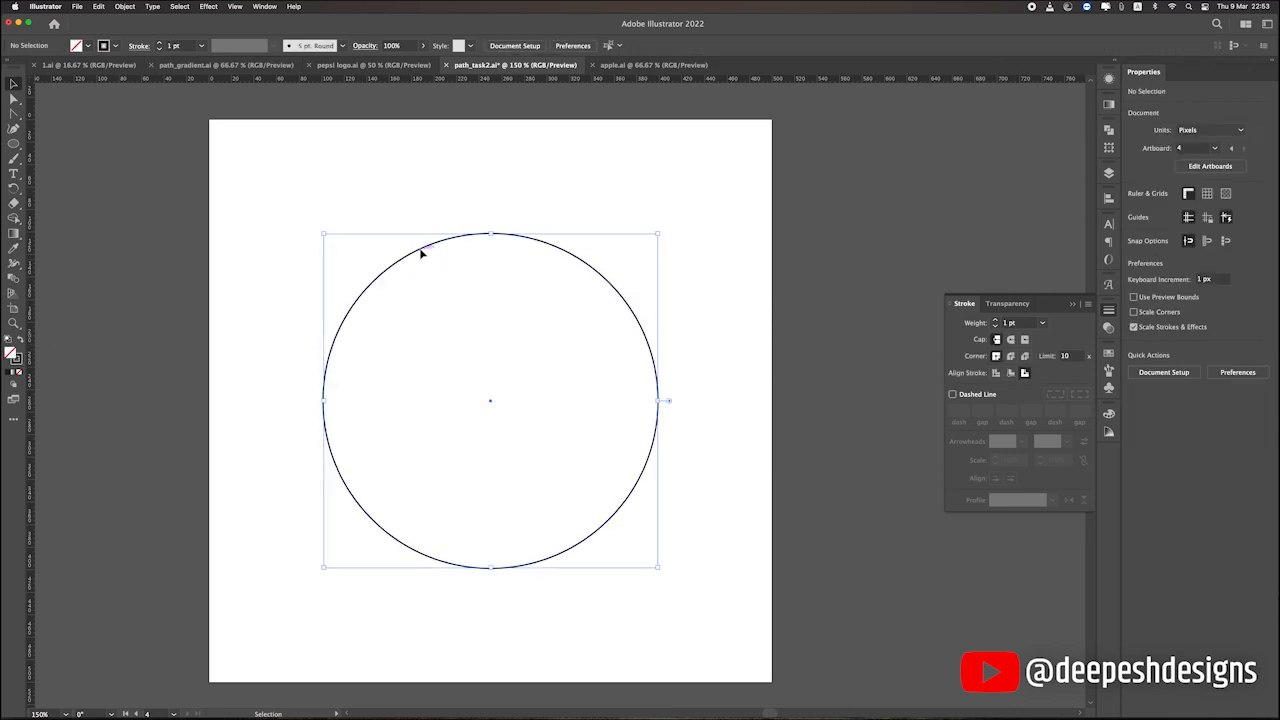
click(158, 41)
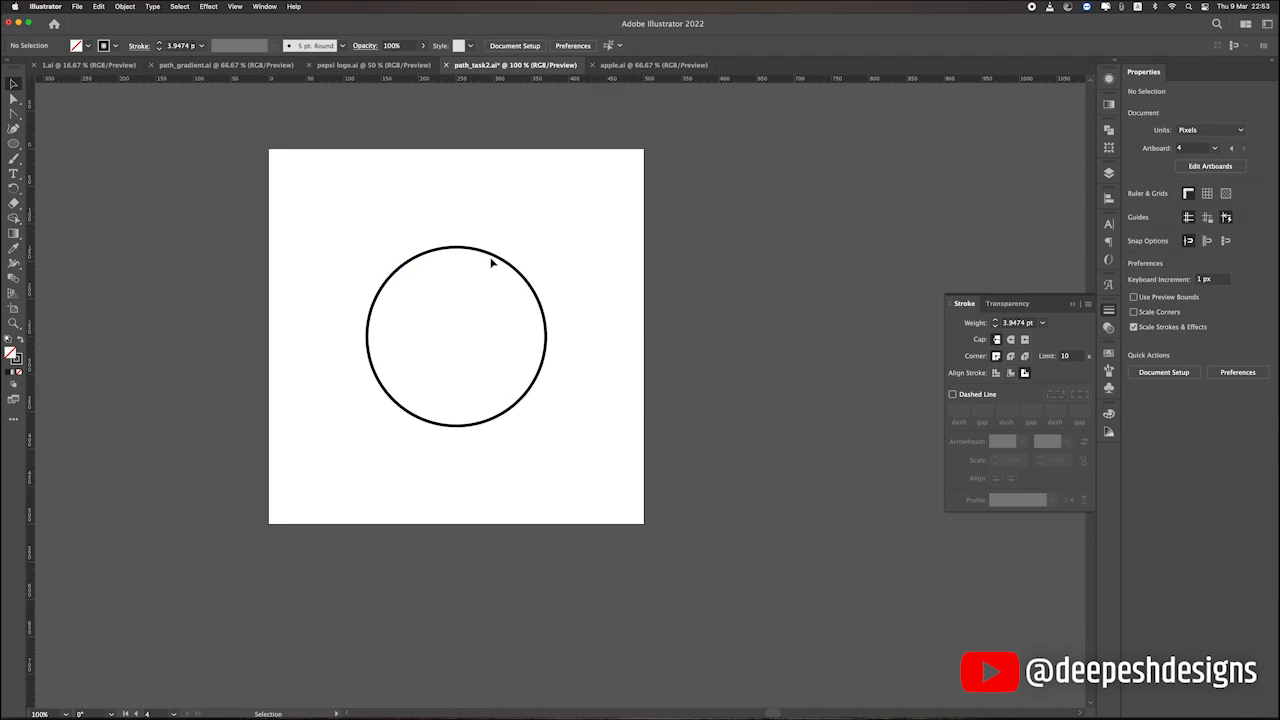
click(491, 262)
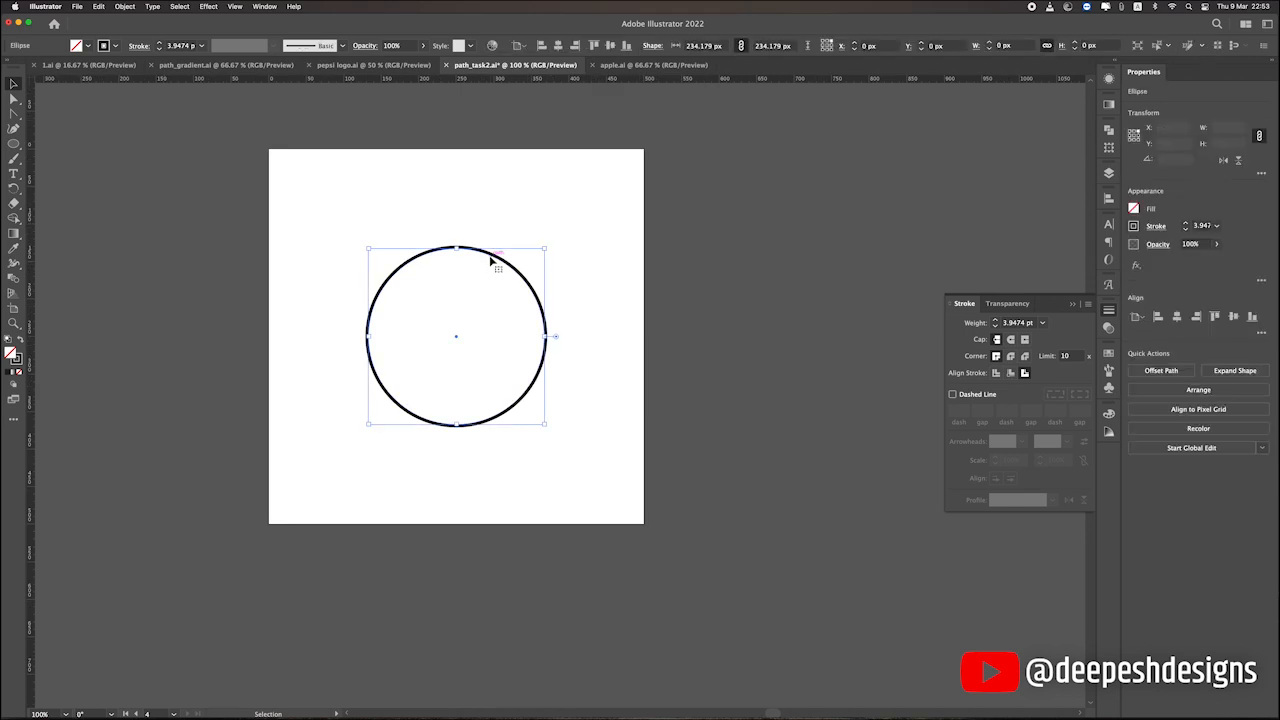
Start Offset Path on the circle and compare the 10 px offset with the preview off and on.
click(124, 6)
mouse_move(146, 262)
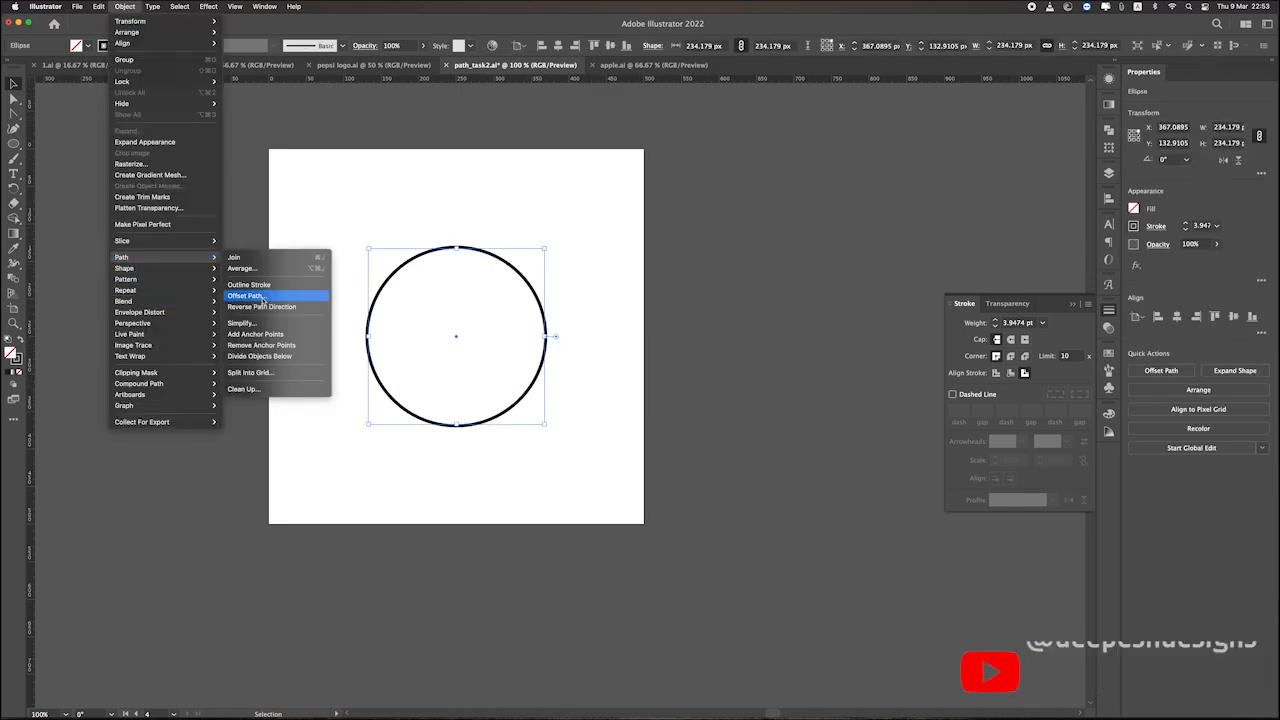
click(262, 300)
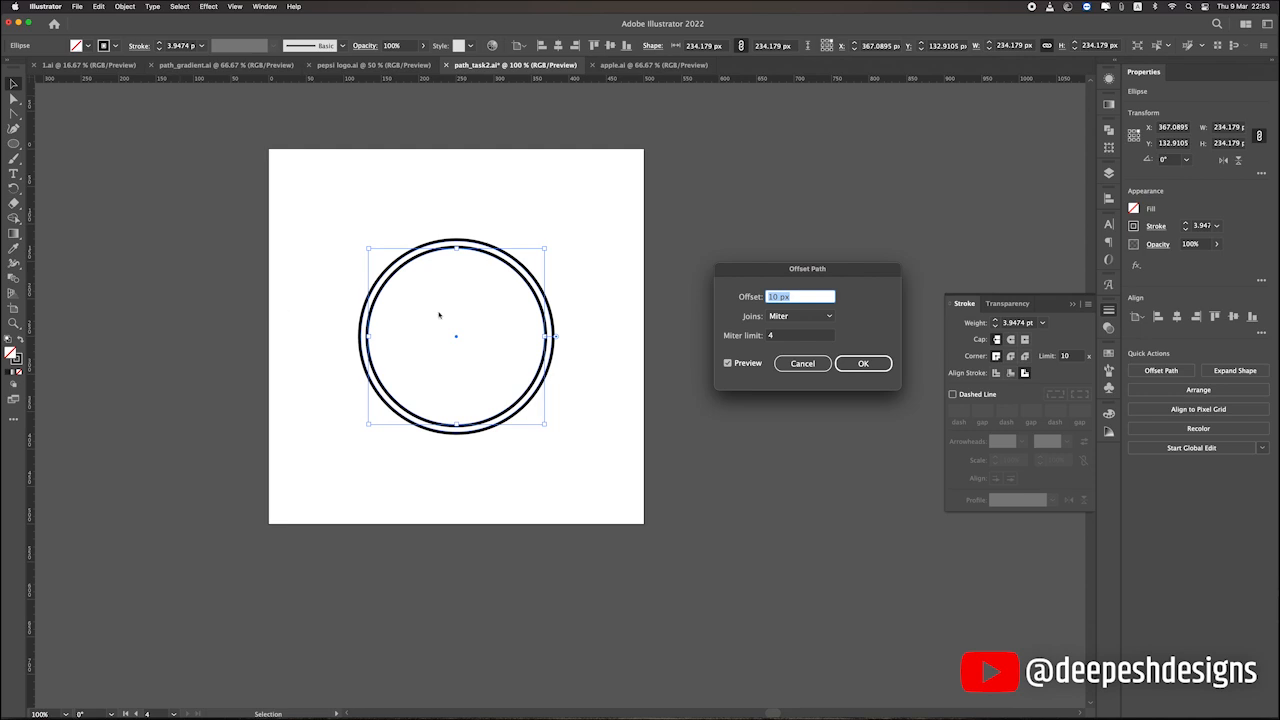
click(727, 364)
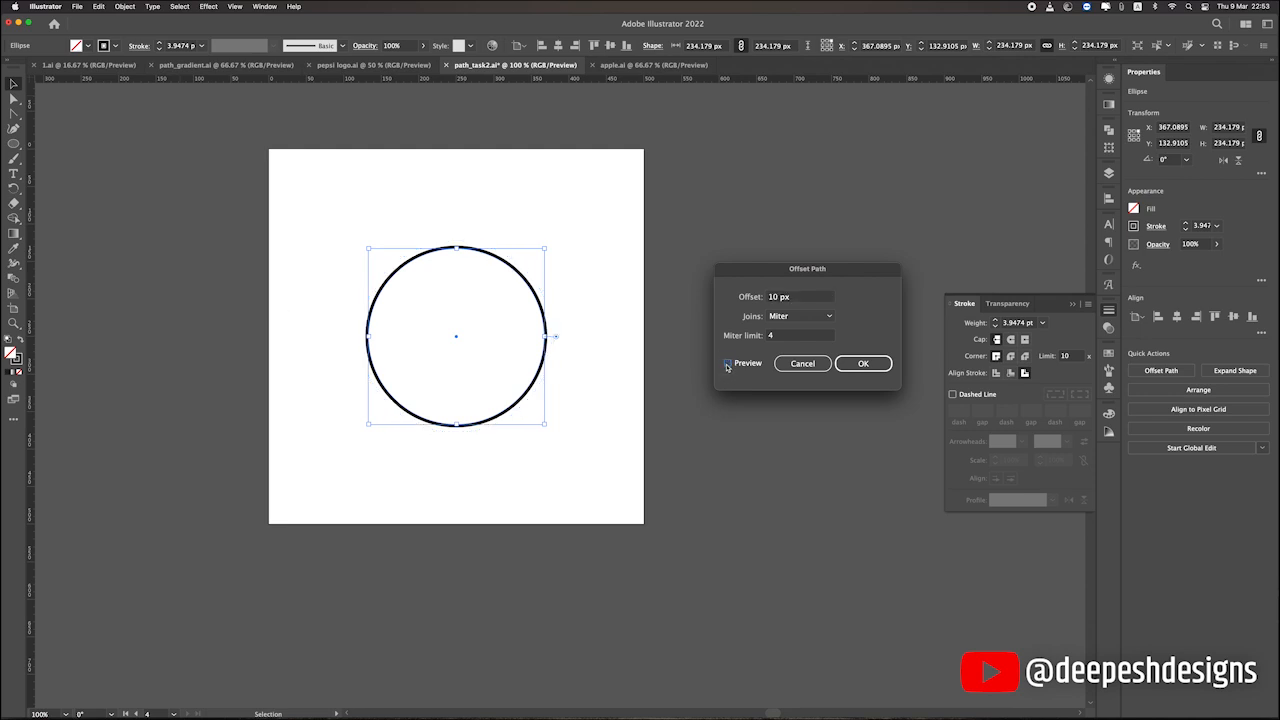
click(727, 364)
click(727, 364)
click(727, 364)
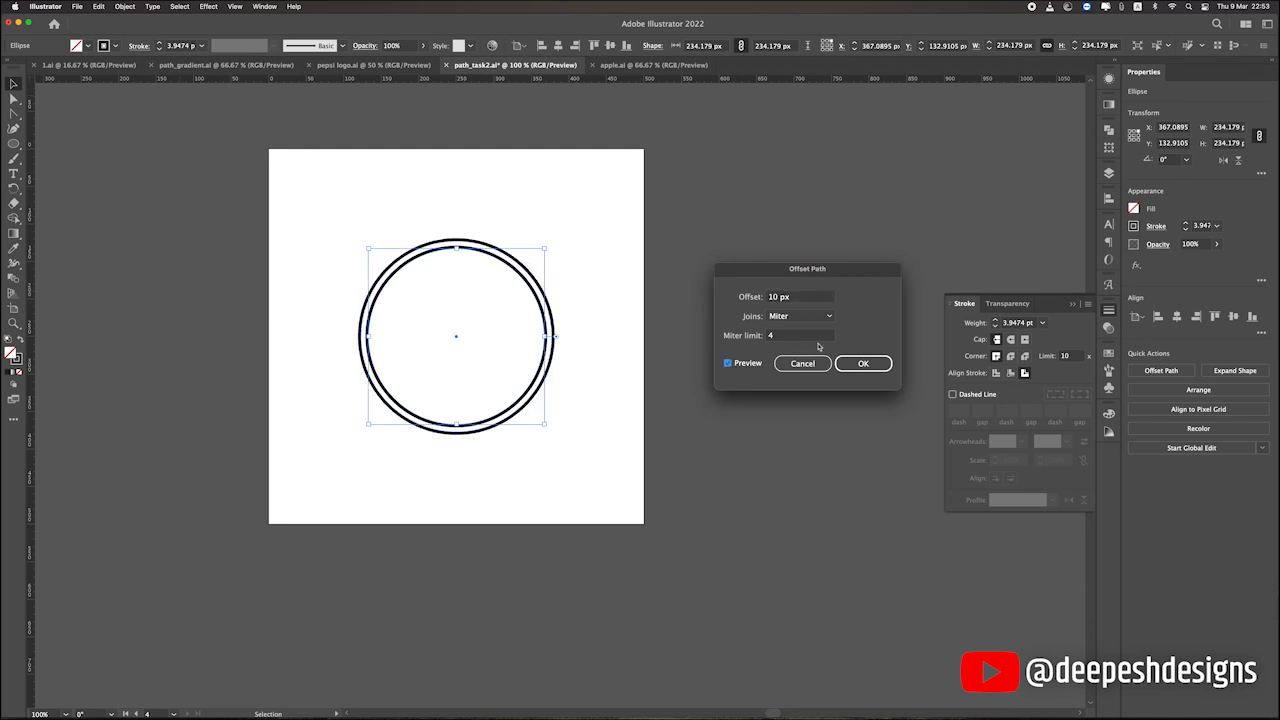
Set the path offset to 20 px and preview it around the circle.
double_click(772, 299)
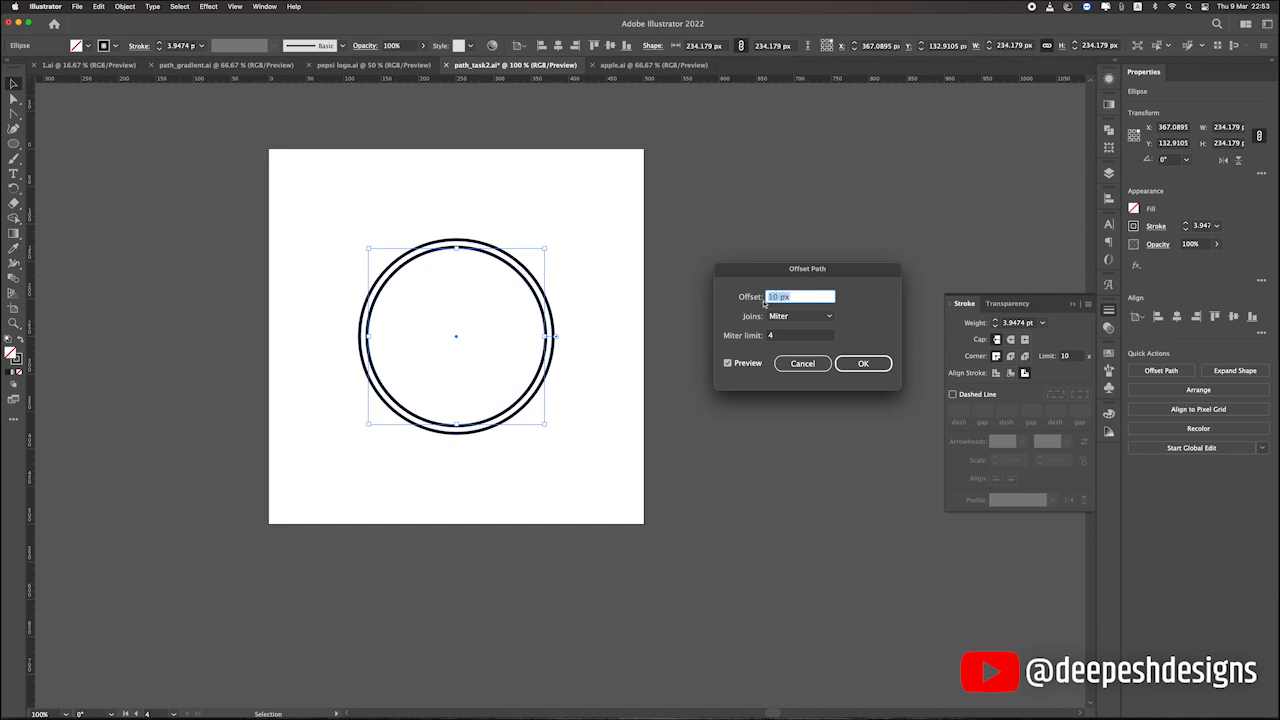
click(777, 297)
click(752, 363)
click(752, 363)
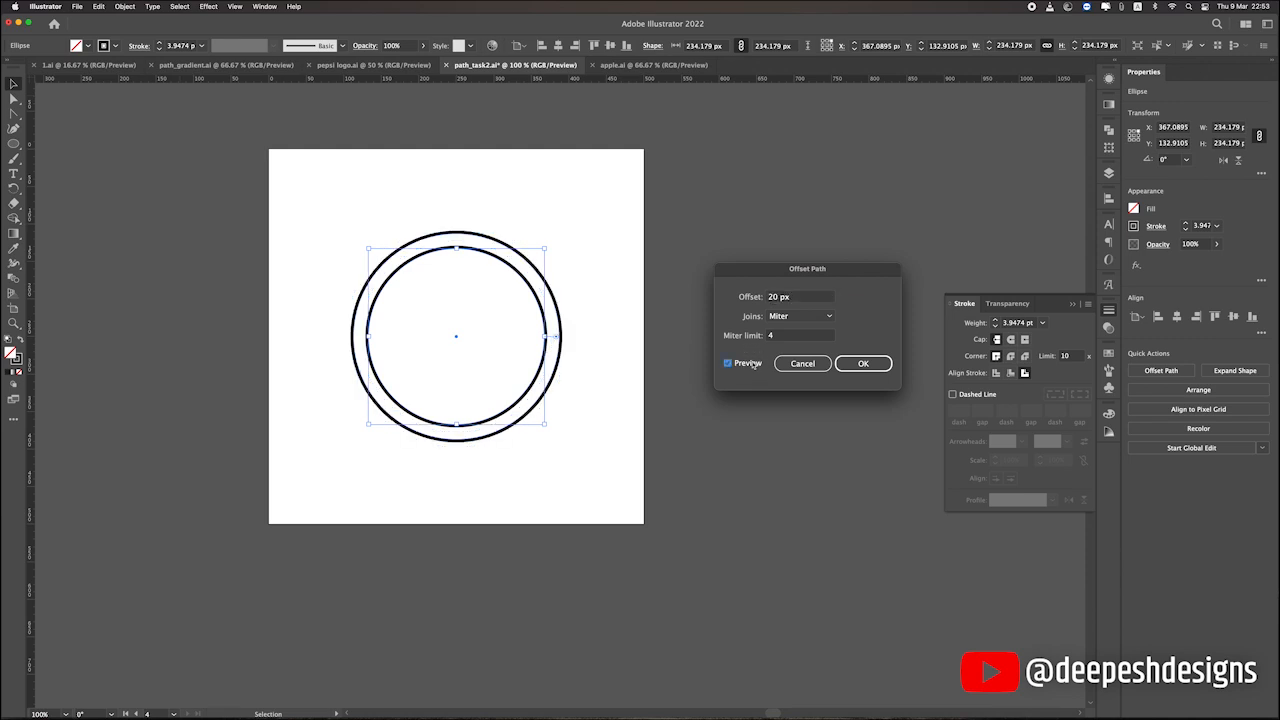
Set the path offset to -20 px and apply it inside the circle.
double_click(769, 297)
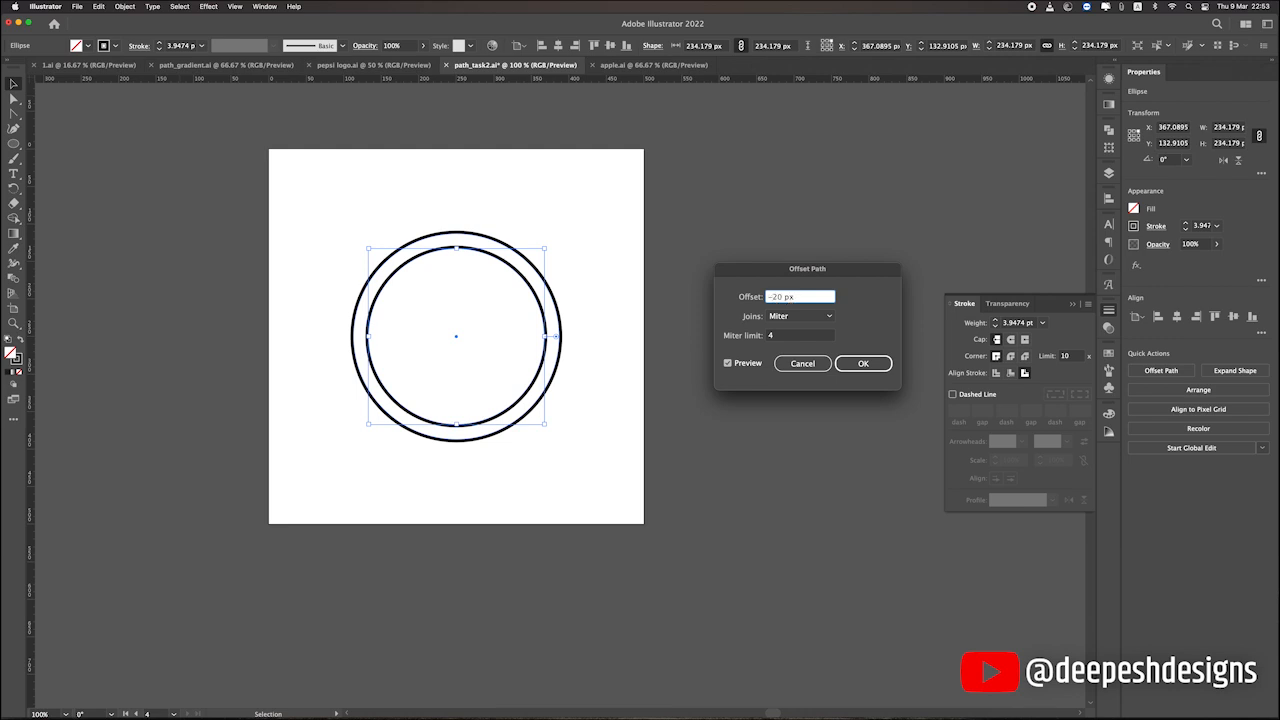
text(-)
click(749, 363)
click(749, 363)
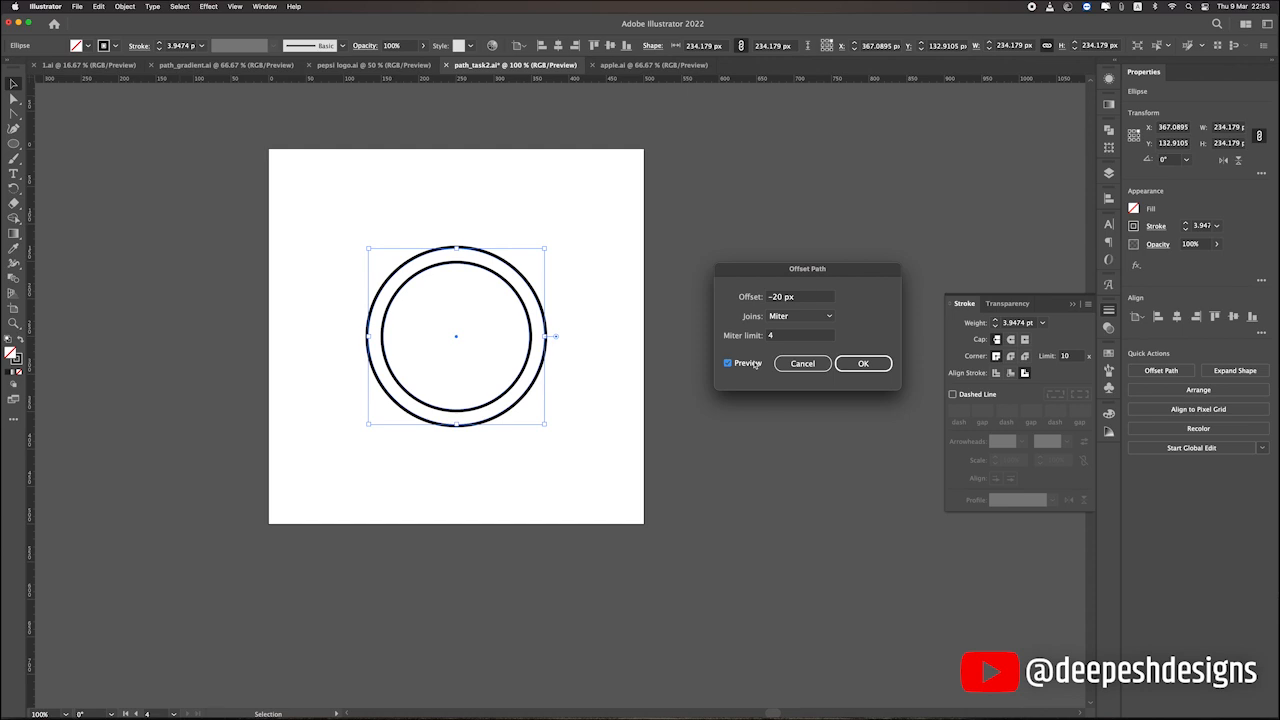
Offset the original outer circle outward to add a concentric circle about 274 px wide.
click(411, 231)
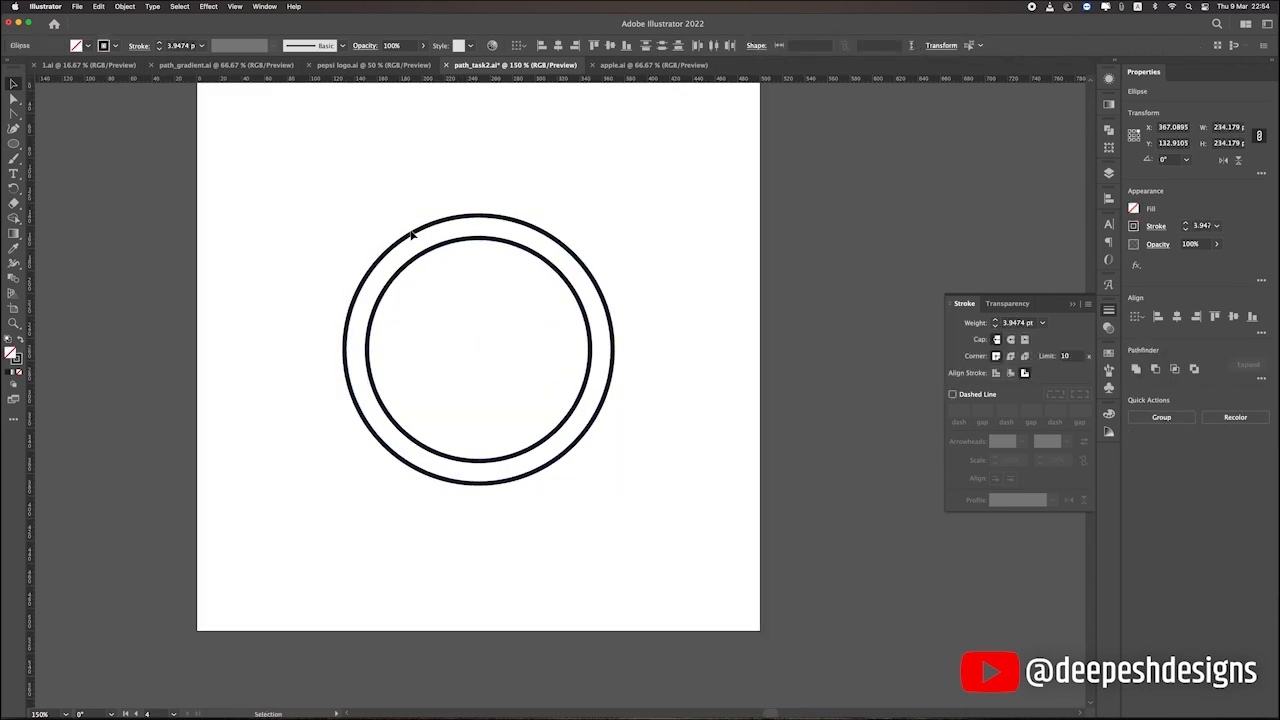
click(430, 228)
click(127, 7)
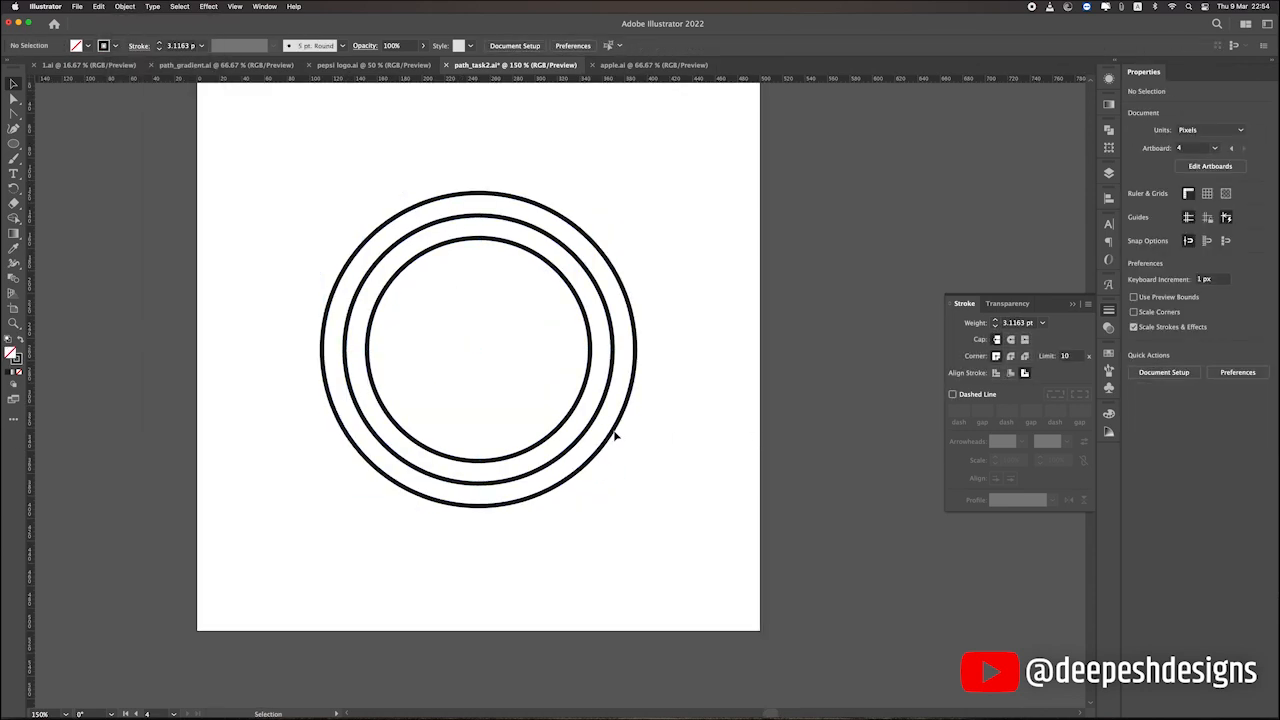
scroll(614, 436, down, 1)
Swap fill and stroke on all three concentric circles, giving them a black fill and no stroke.
drag(378, 268, 500, 345)
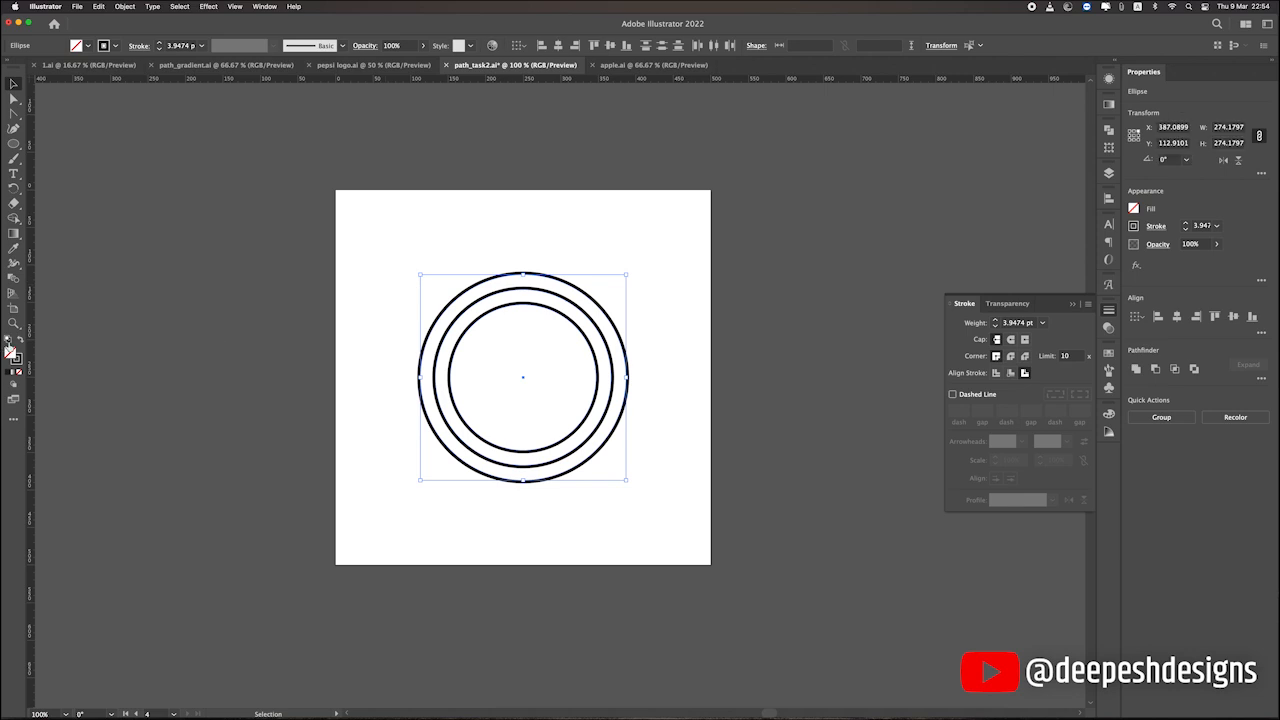
click(20, 341)
click(623, 466)
Reduce the opacity of all three concentric circles to 33%.
drag(628, 474, 354, 277)
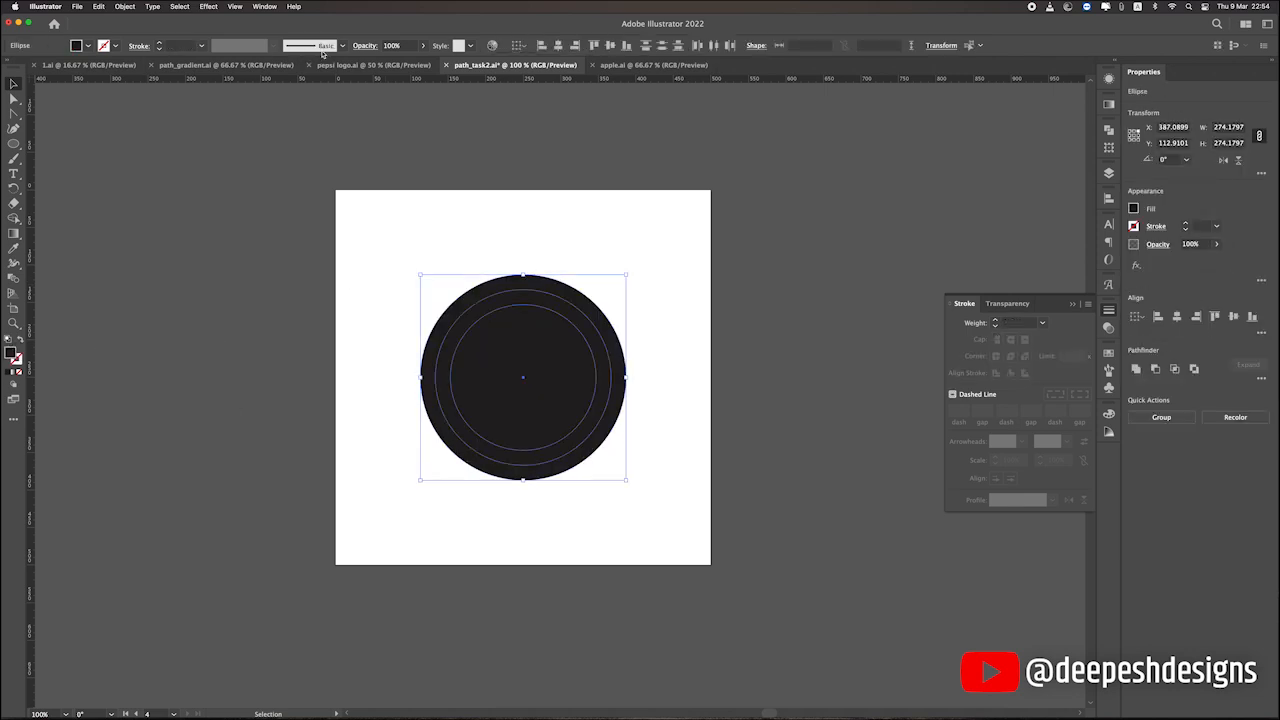
click(422, 46)
drag(397, 62, 388, 63)
click(670, 470)
click(571, 423)
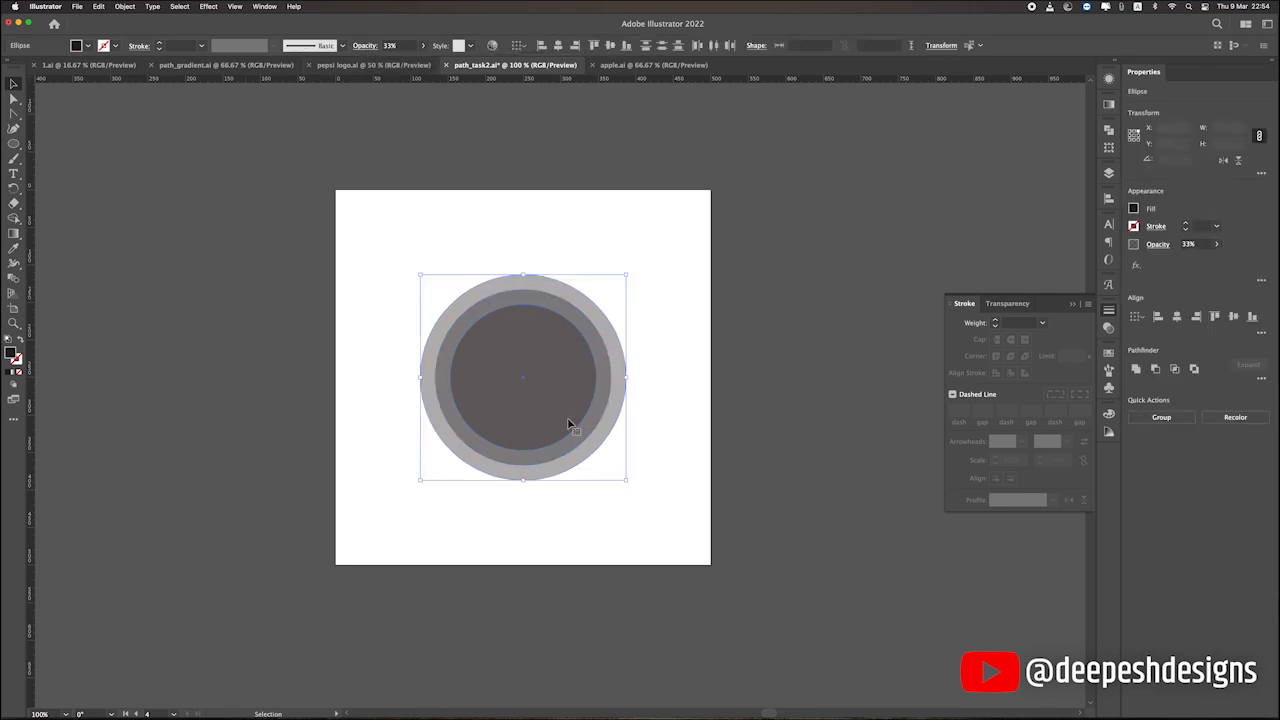
Enlarge the three concentric circles from their centre to about 403 px wide and group them.
drag(631, 484, 676, 528)
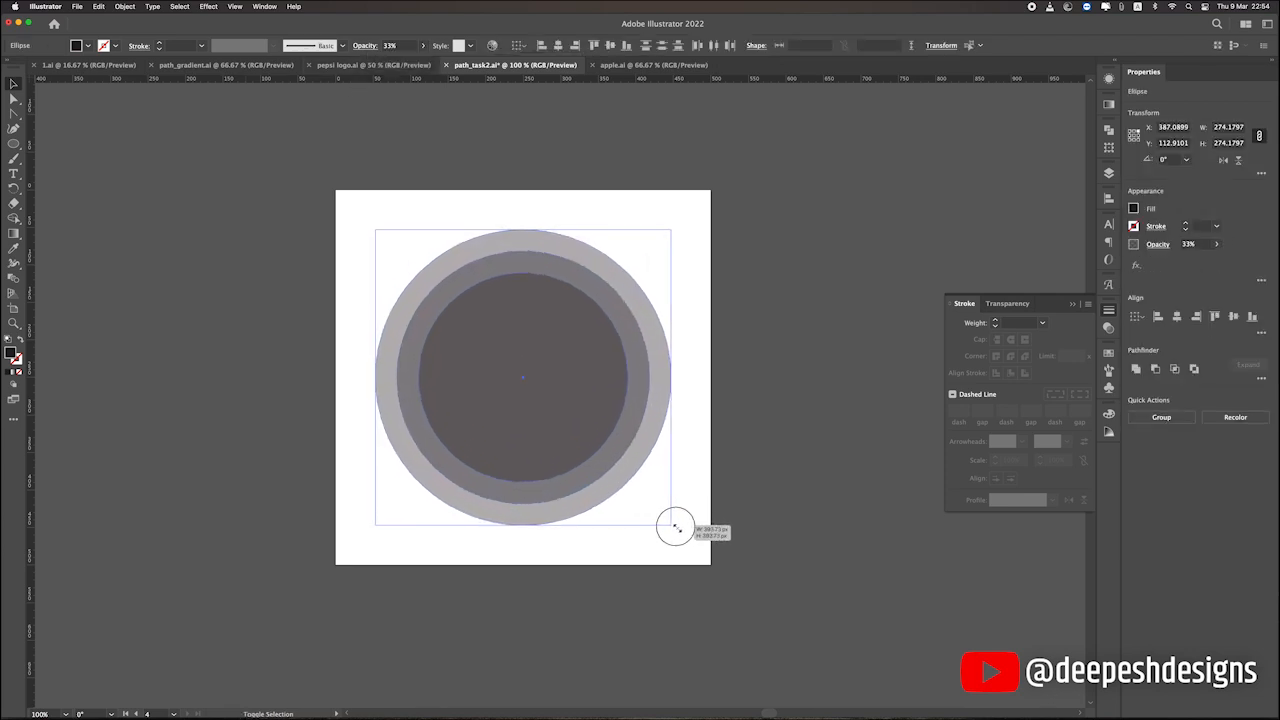
click(728, 434)
drag(768, 426, 726, 372)
drag(433, 249, 434, 250)
key(super+g)
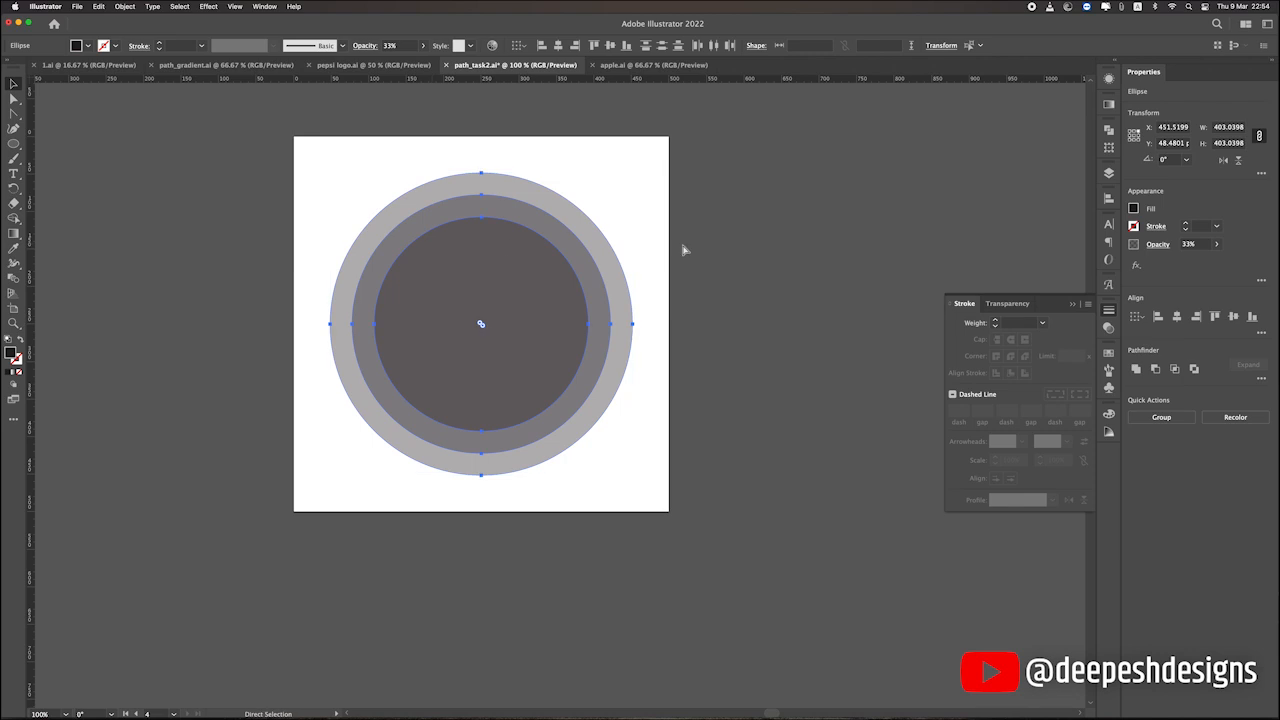
click(685, 250)
click(511, 323)
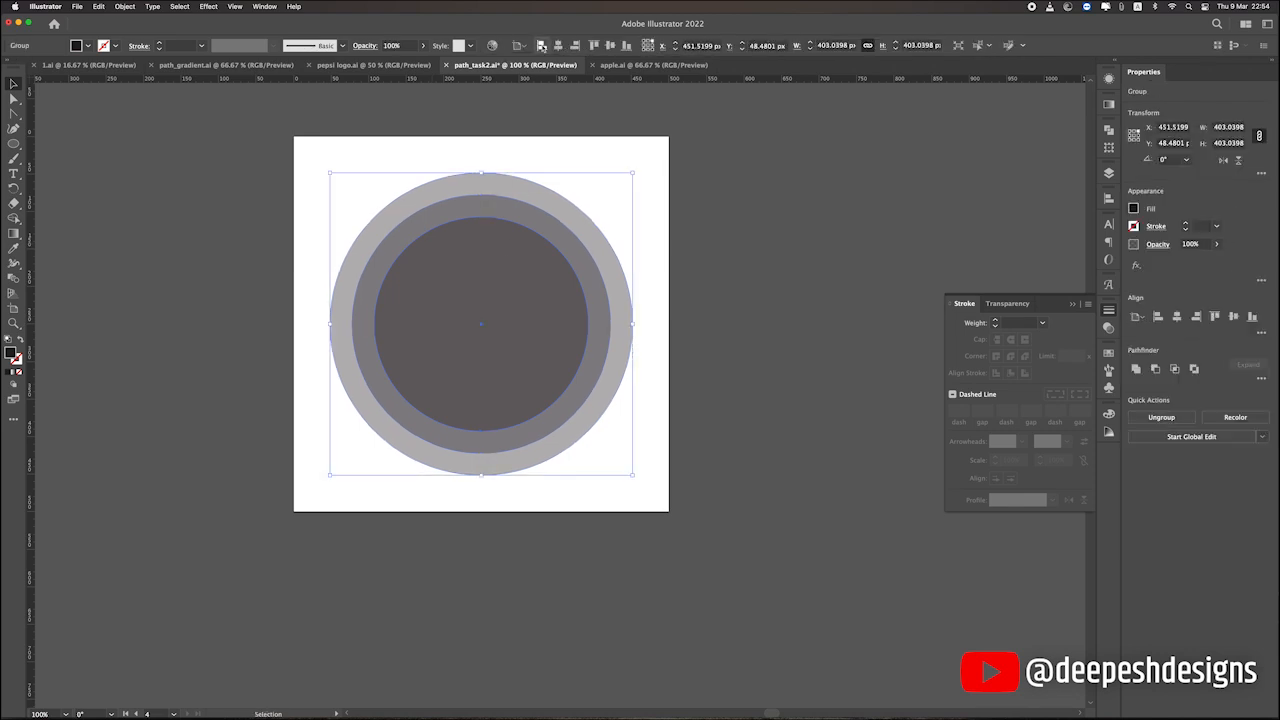
click(643, 137)
scroll(543, 374, down, 2)
click(532, 376)
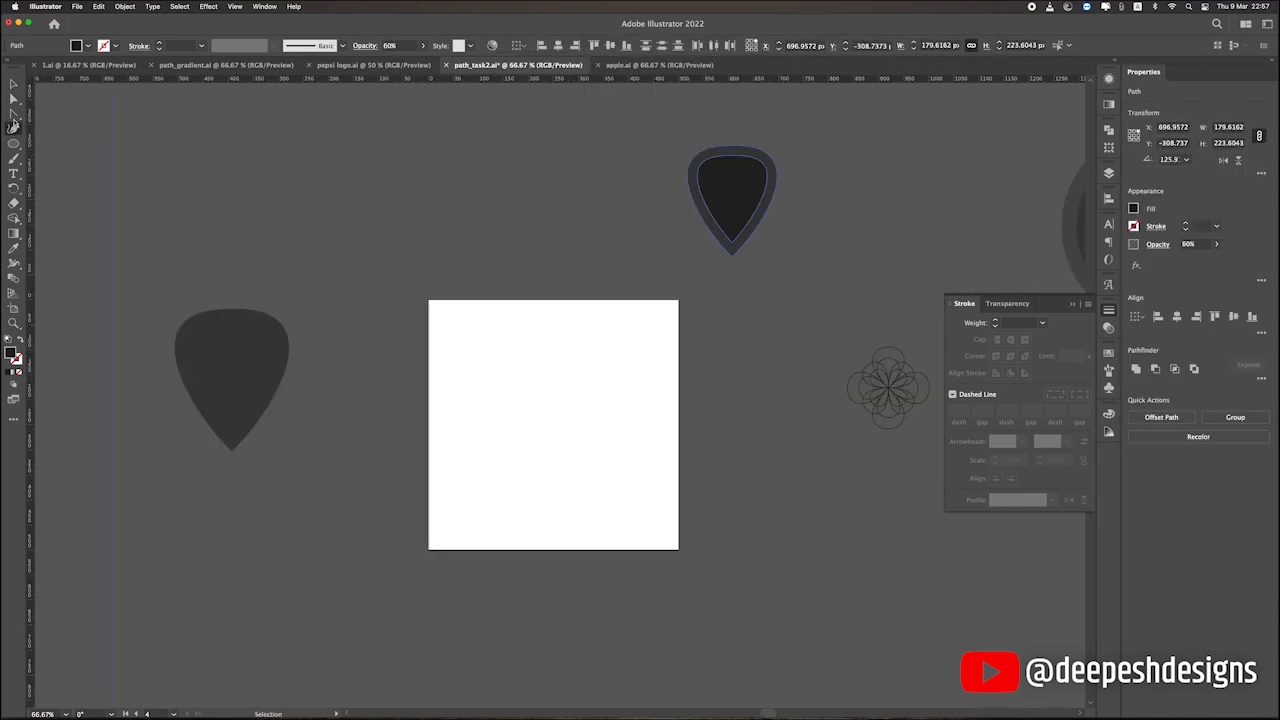
Draw a closed, wavy freeform shape about 314 × 225 px on the empty artboard with the Pen tool.
click(13, 113)
scroll(520, 380, up, 2)
drag(520, 380, 443, 351)
drag(341, 323, 378, 273)
drag(463, 241, 531, 263)
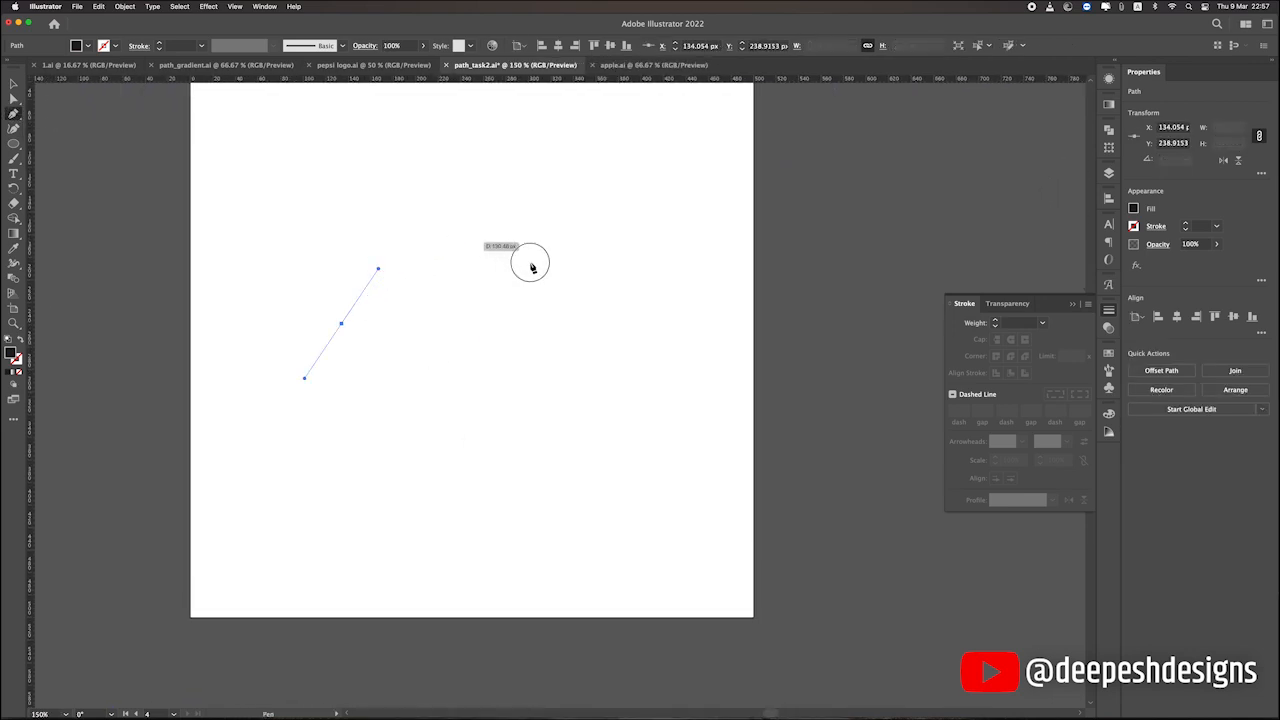
drag(609, 339, 643, 346)
drag(597, 446, 645, 481)
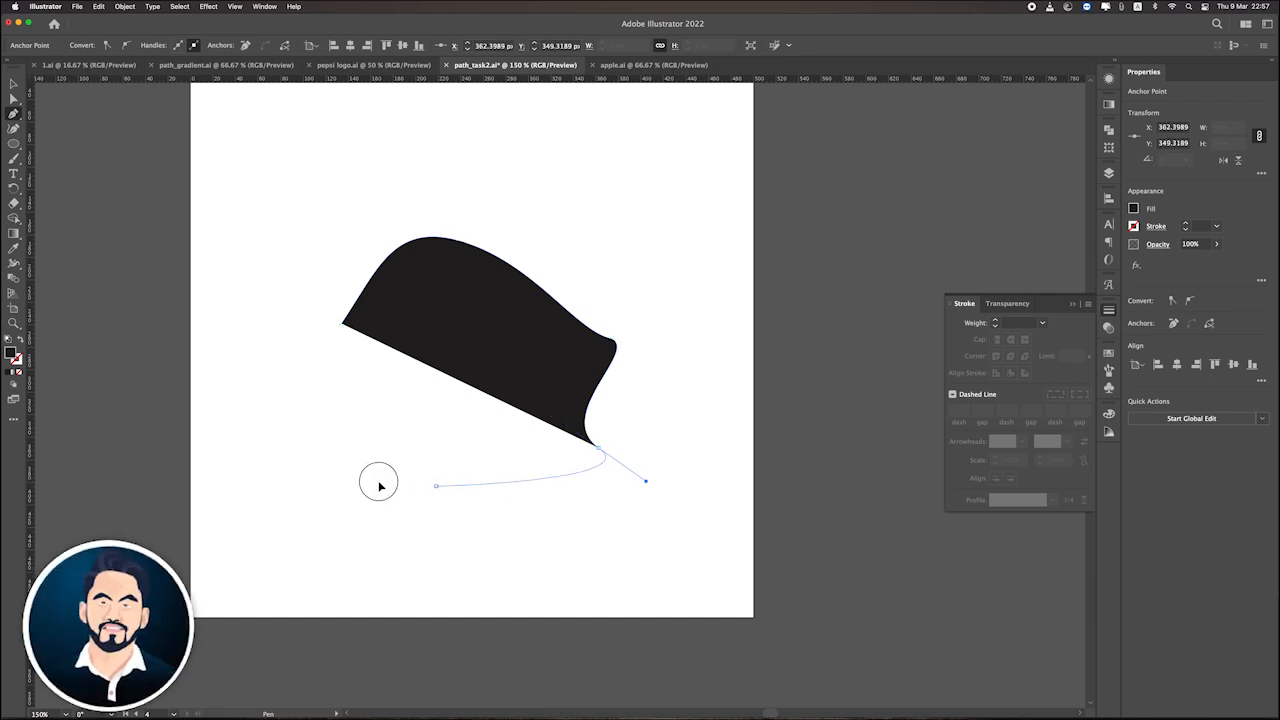
drag(436, 487, 363, 519)
drag(317, 421, 259, 435)
drag(271, 350, 245, 316)
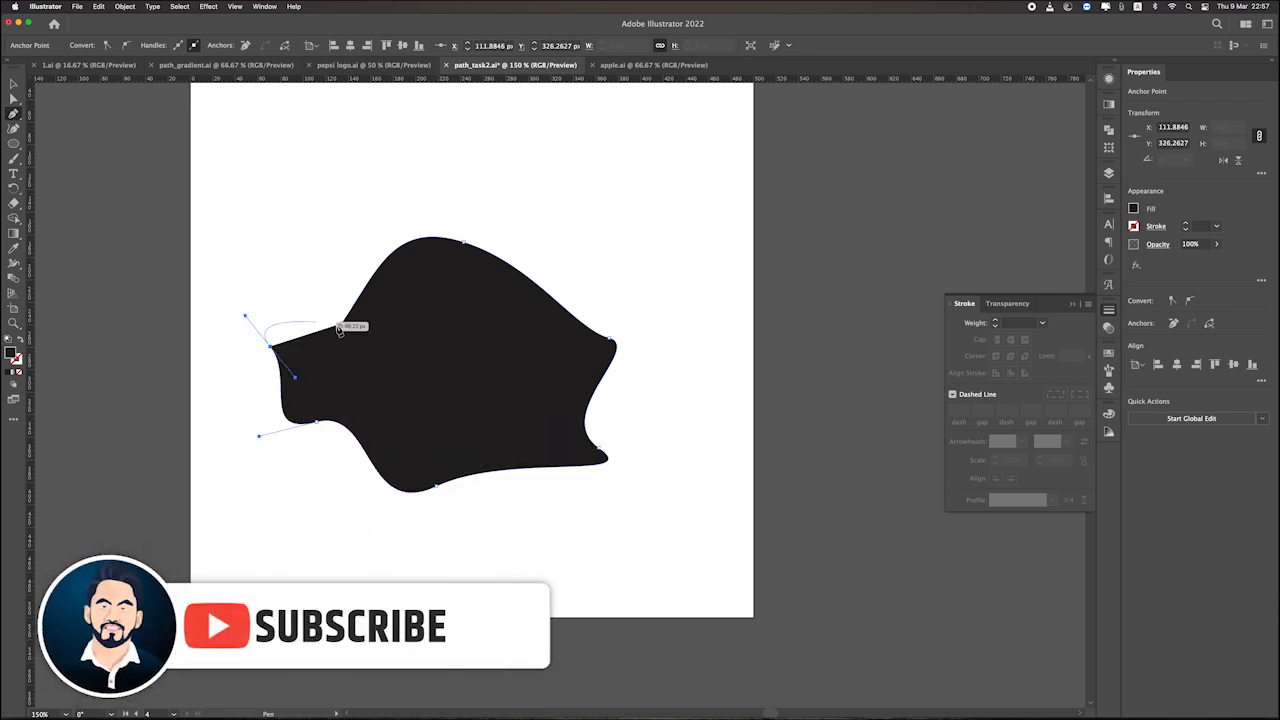
drag(341, 323, 393, 357)
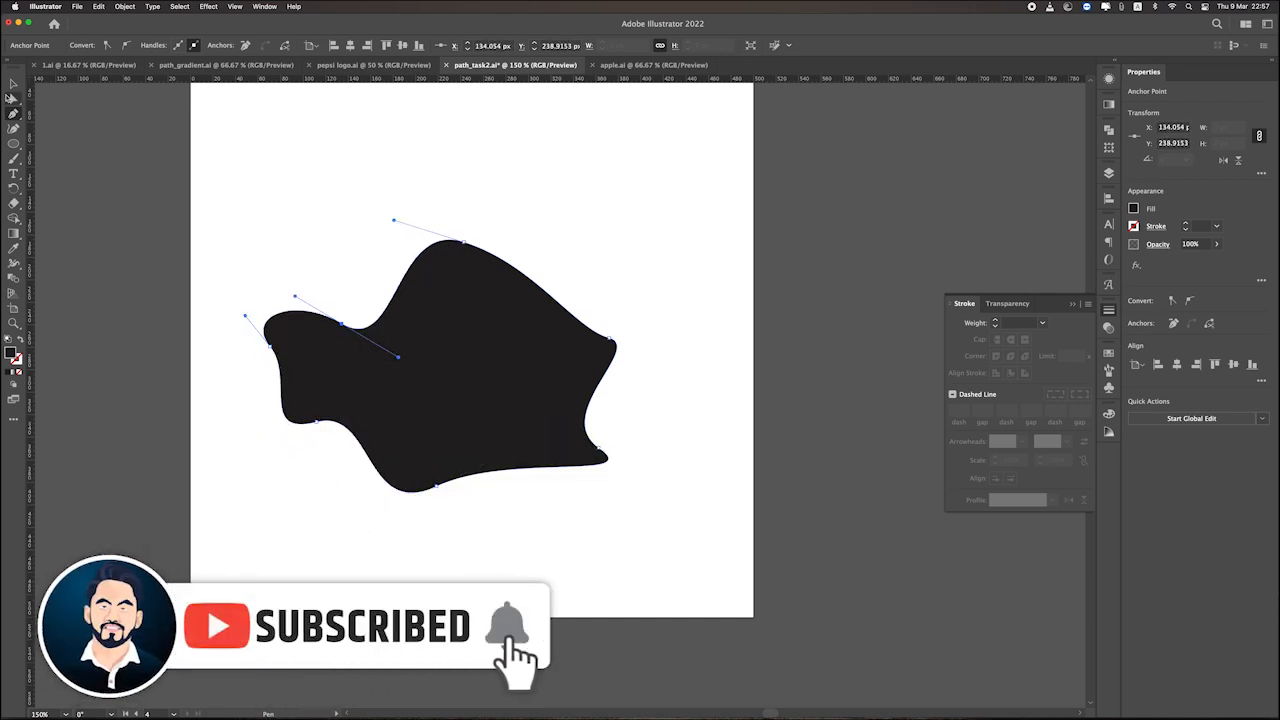
Move the black freeform shape slightly up and to the right on the artboard.
key(v)
click(626, 449)
drag(500, 420, 533, 344)
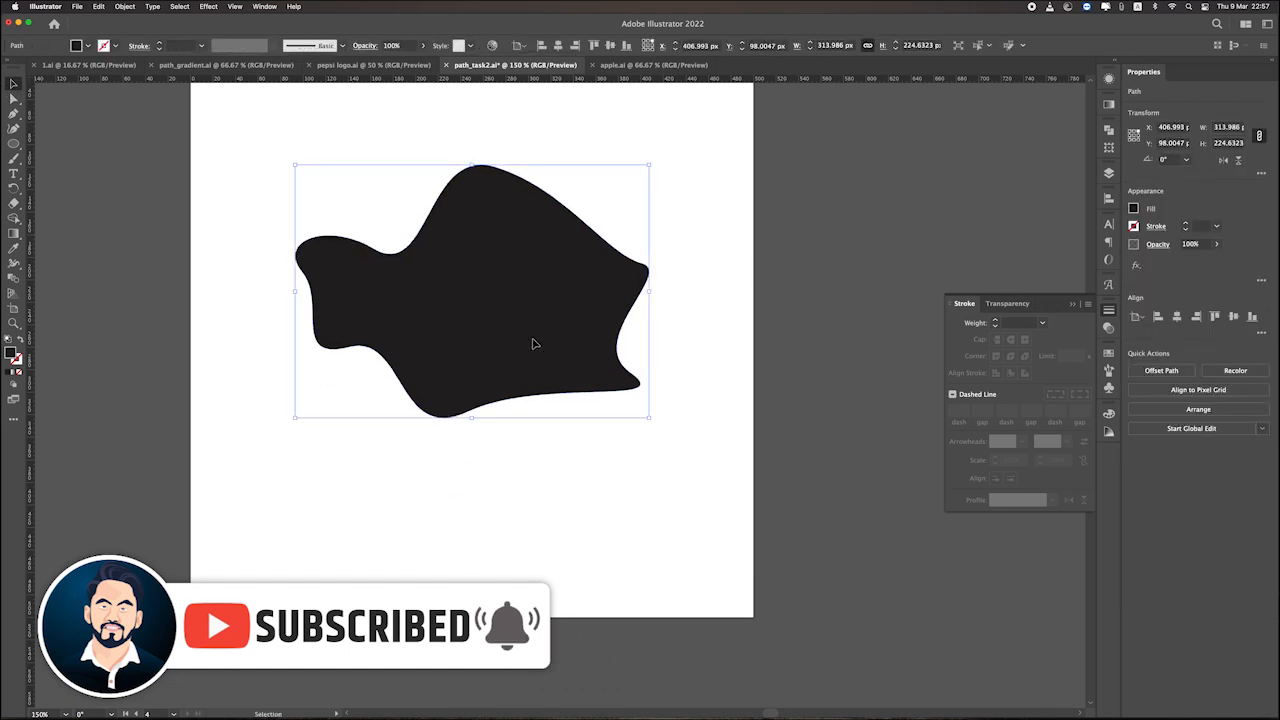
Swap the freeform shape's fill and stroke and set its stroke weight to 6 pt.
click(20, 342)
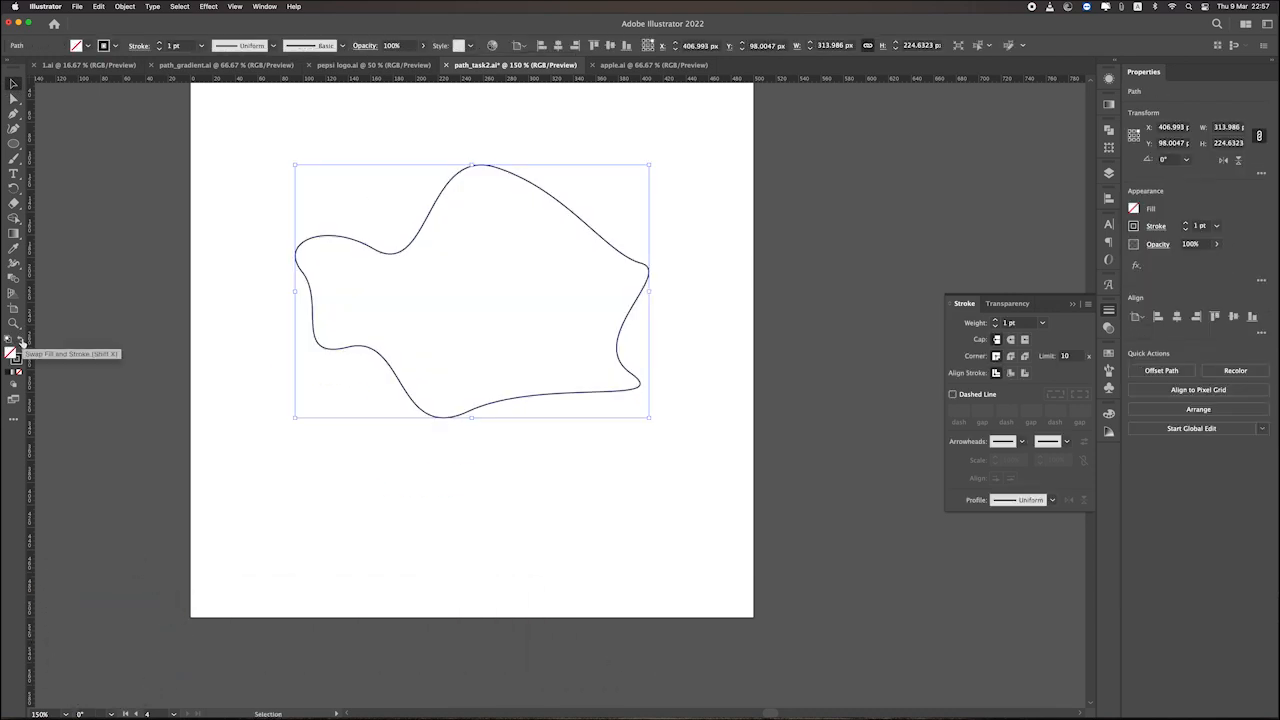
click(157, 42)
click(157, 42)
click(157, 42)
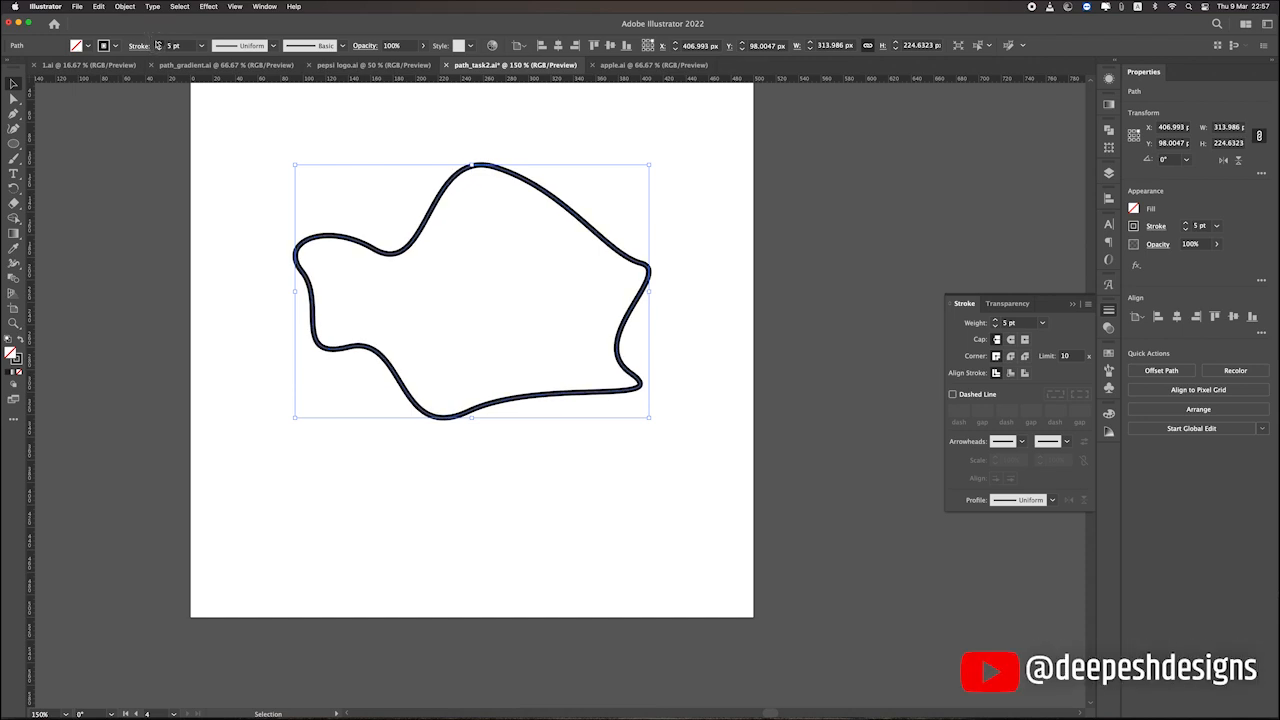
click(157, 42)
click(393, 258)
click(393, 258)
Offset the freeform outline inward by -20 px with Round joins.
click(124, 6)
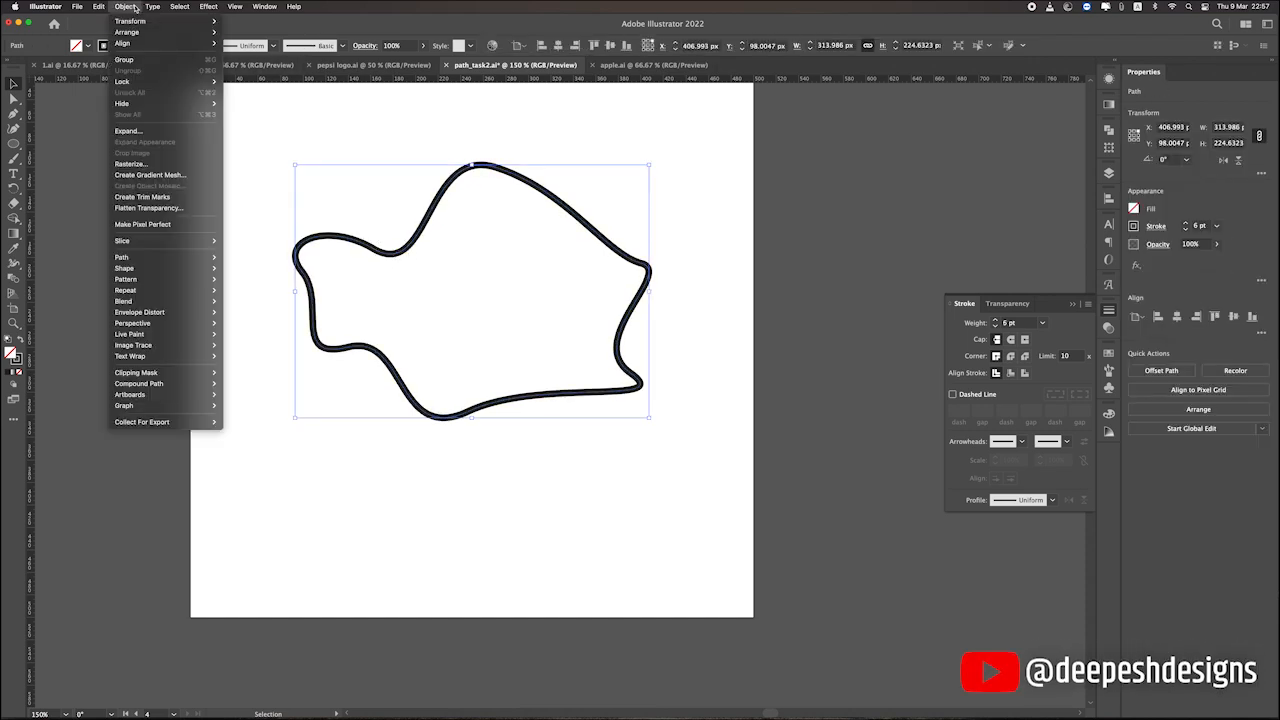
mouse_move(147, 261)
click(246, 295)
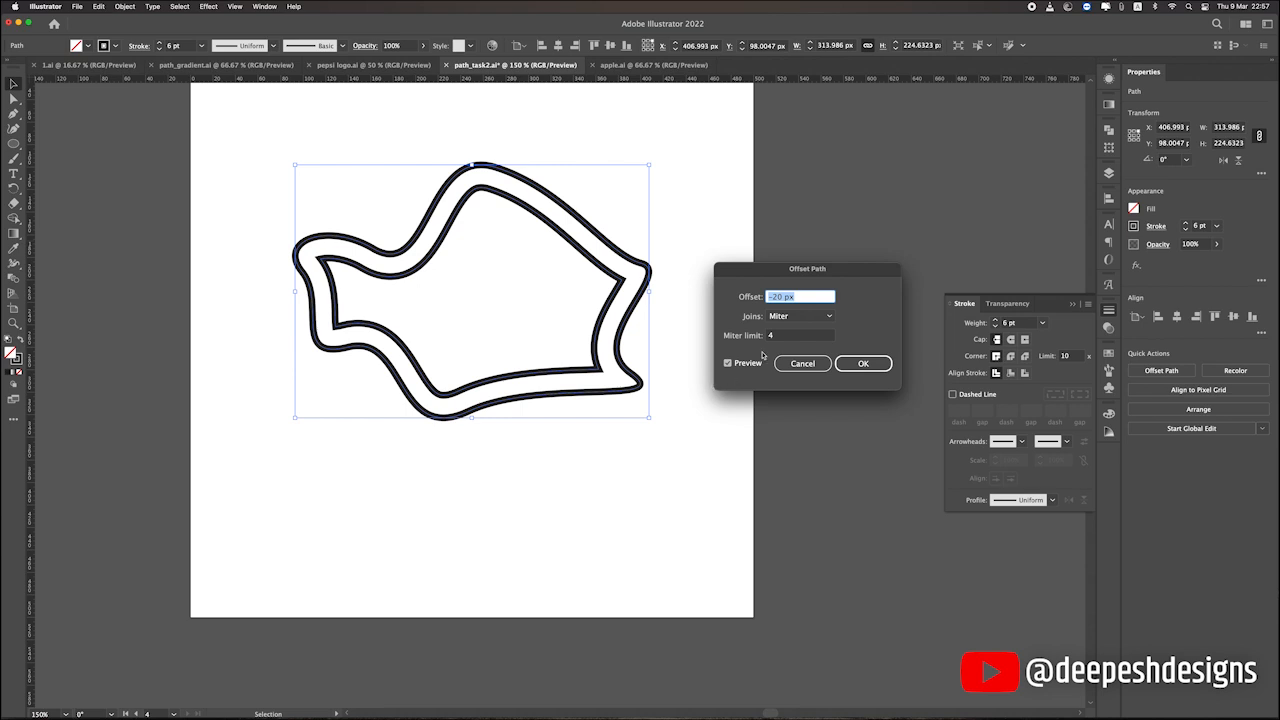
click(794, 318)
click(795, 337)
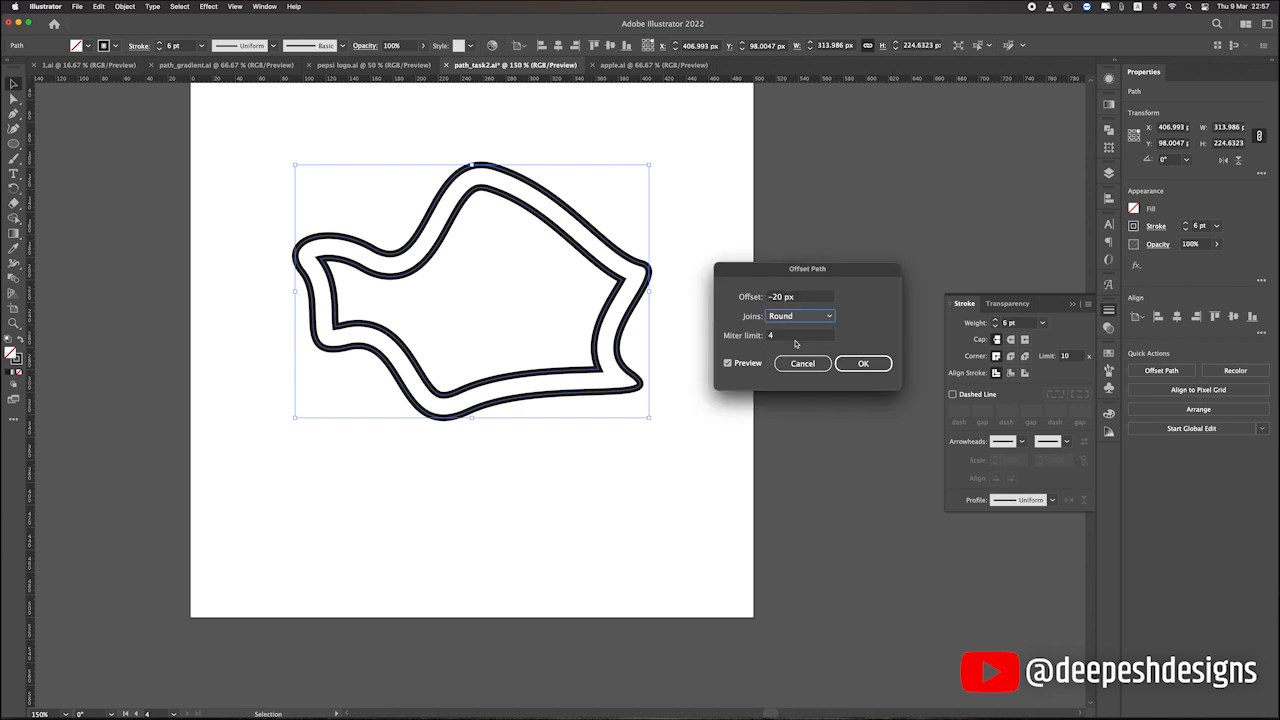
click(748, 362)
click(748, 362)
key(Return)
click(733, 402)
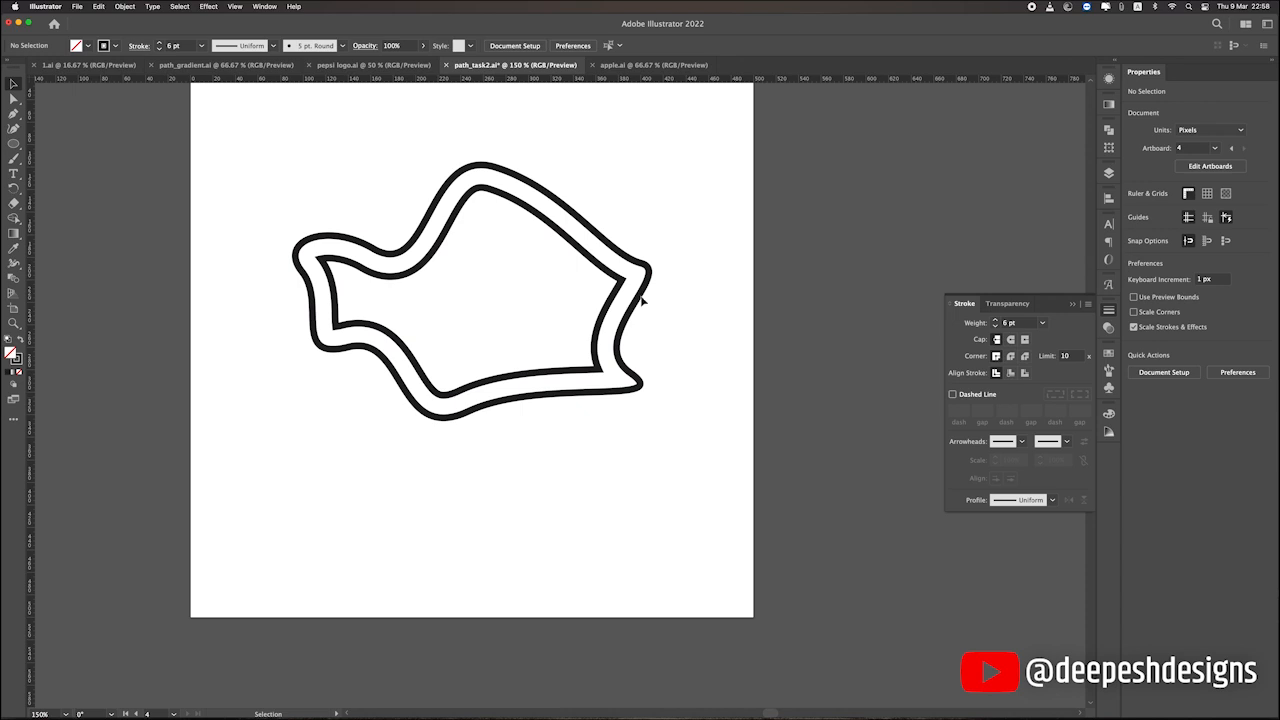
Round the sharp corners of the inner offset path using the Direct Selection tool's corner widgets.
click(606, 286)
scroll(594, 283, up, 1)
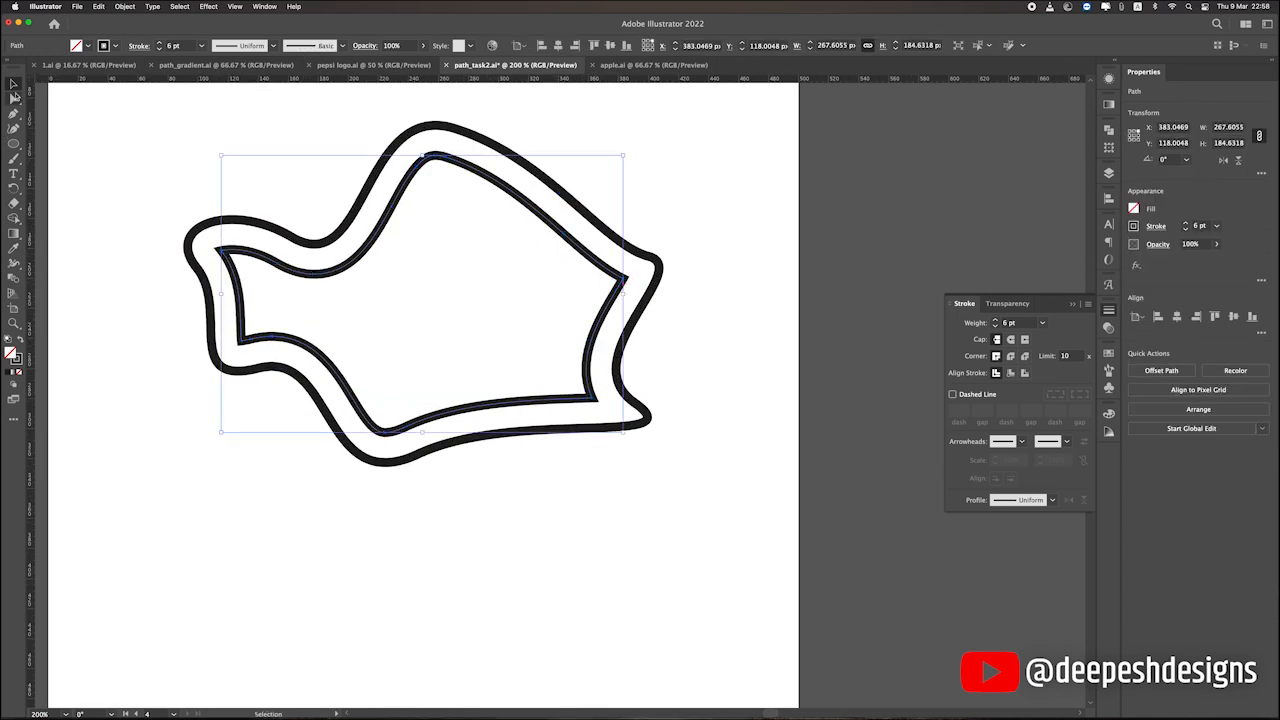
click(14, 98)
drag(230, 257, 239, 264)
key(v)
click(735, 285)
scroll(735, 285, down, 1)
Create a copy of the outer outline scaled to about 258 × 185 px and move the offset path beyond the artboard's right edge.
click(447, 240)
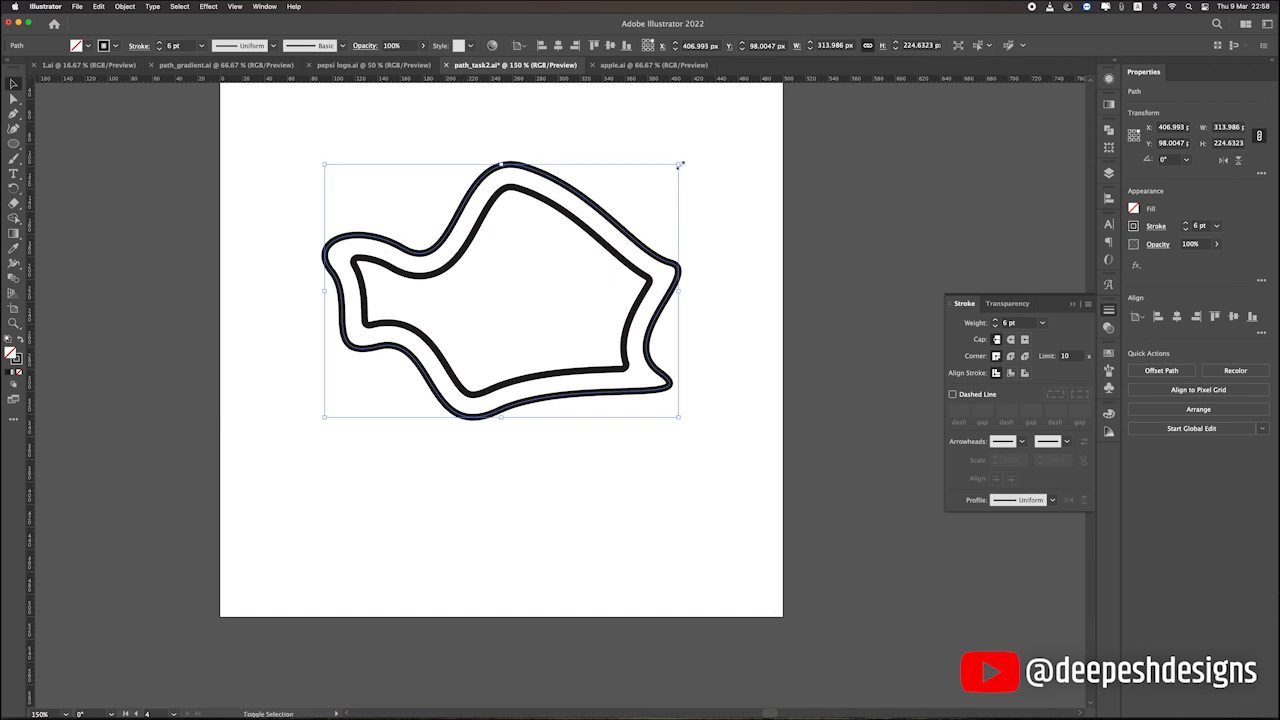
drag(679, 165, 667, 190)
click(711, 230)
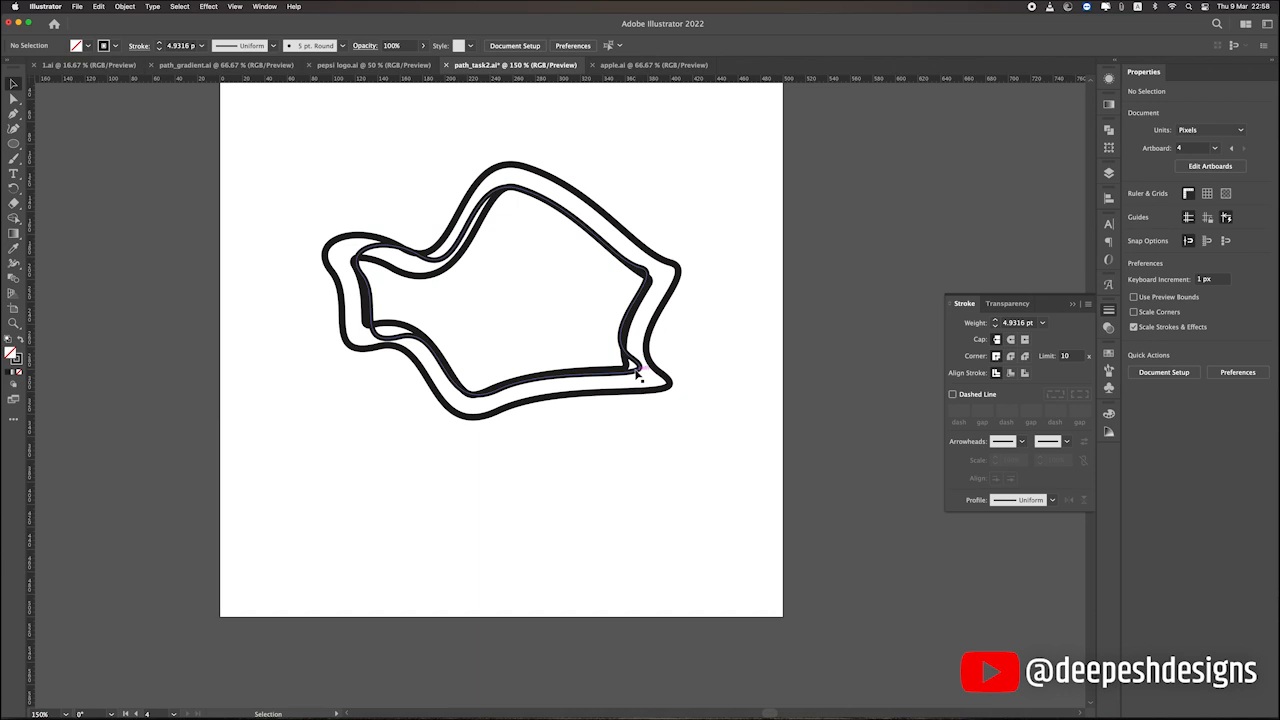
drag(626, 359, 958, 243)
click(514, 423)
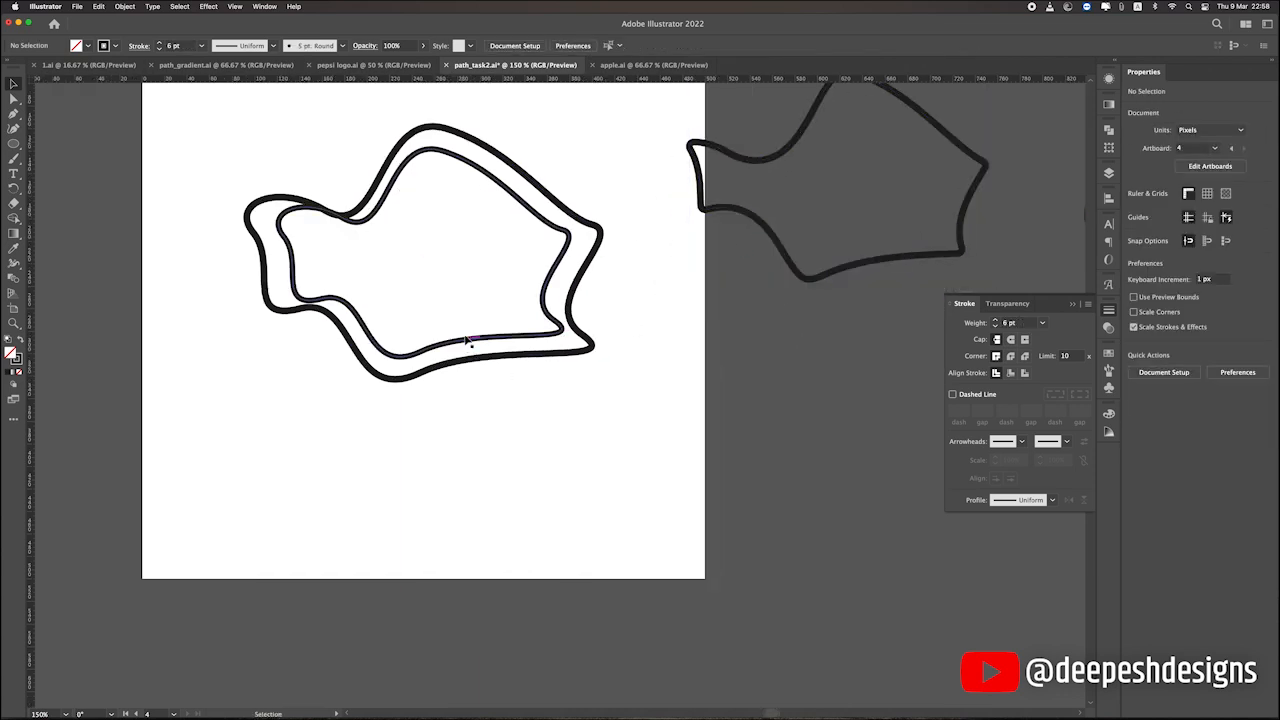
Scale the outline's copy down to about 226 × 162 px and move it across the artboard's lower right edge.
click(462, 349)
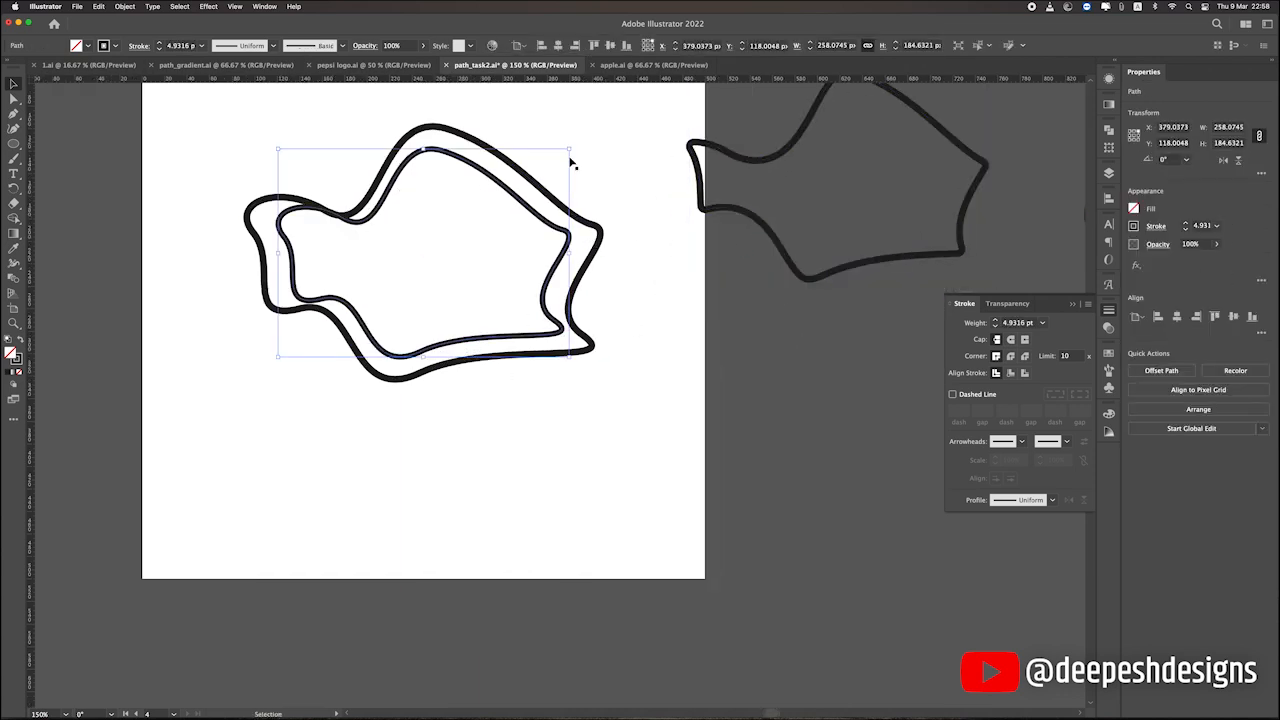
drag(570, 149, 560, 163)
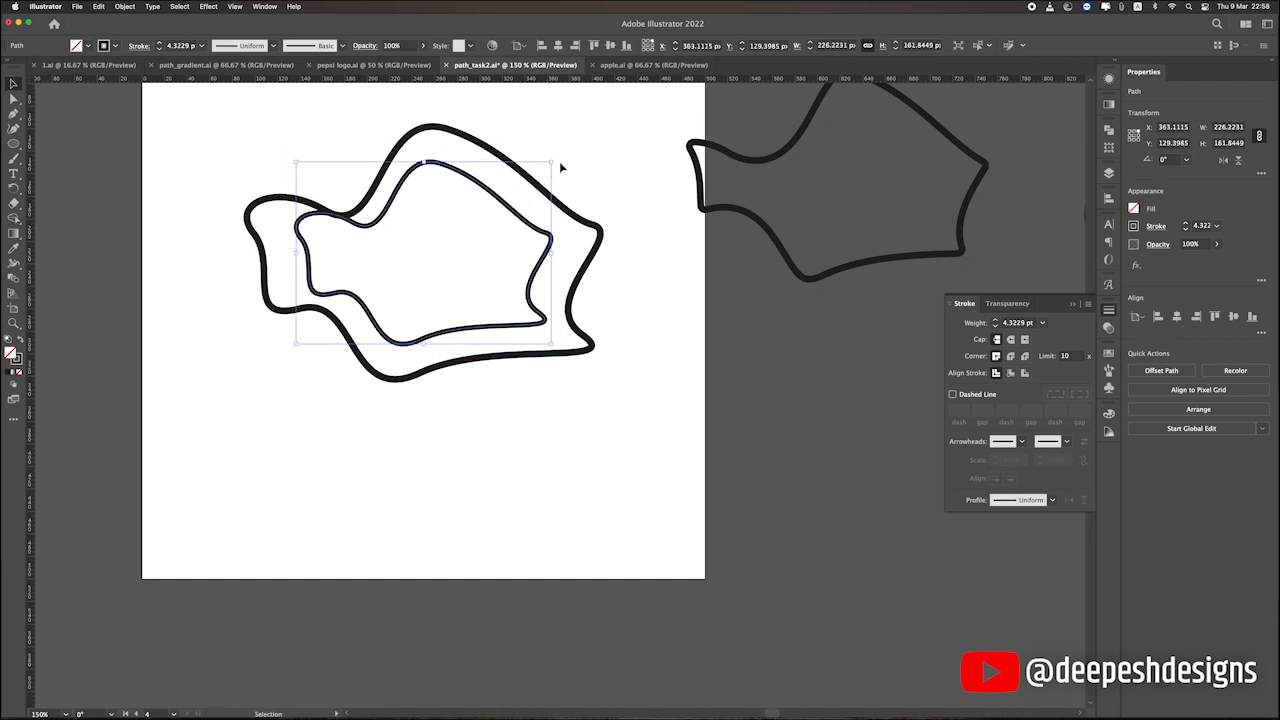
click(610, 47)
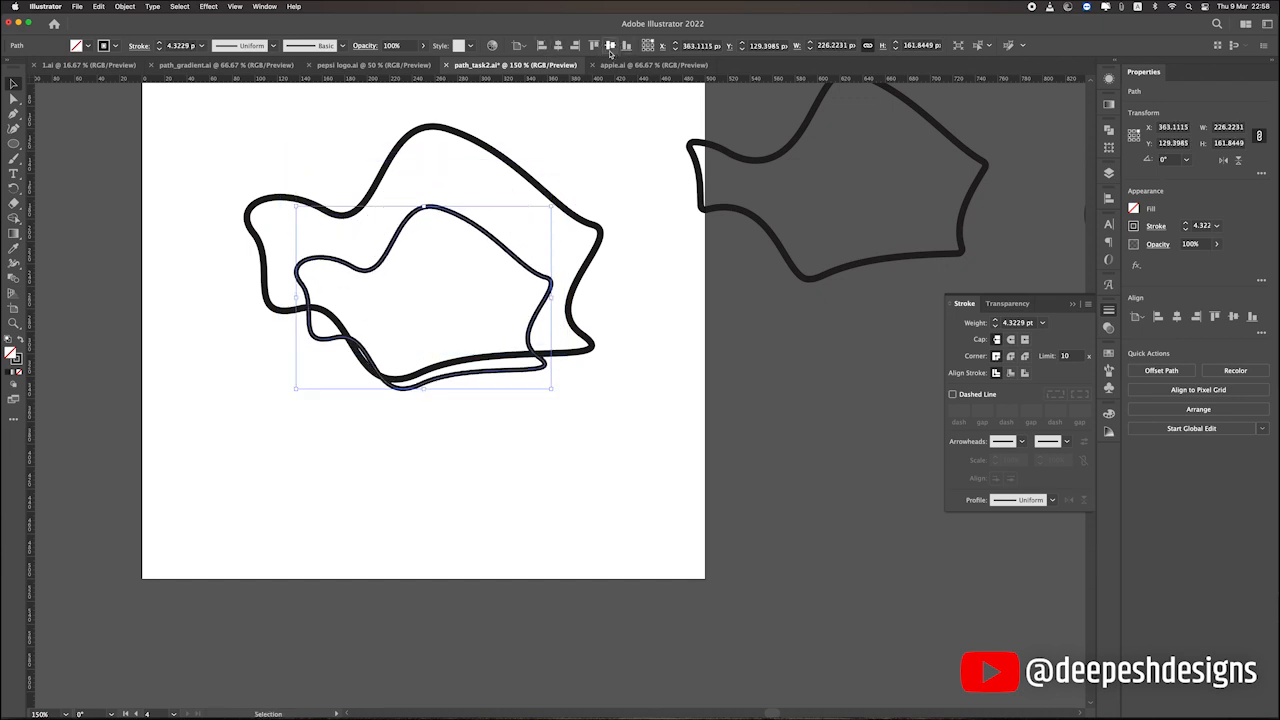
key(super+z)
drag(500, 333, 815, 537)
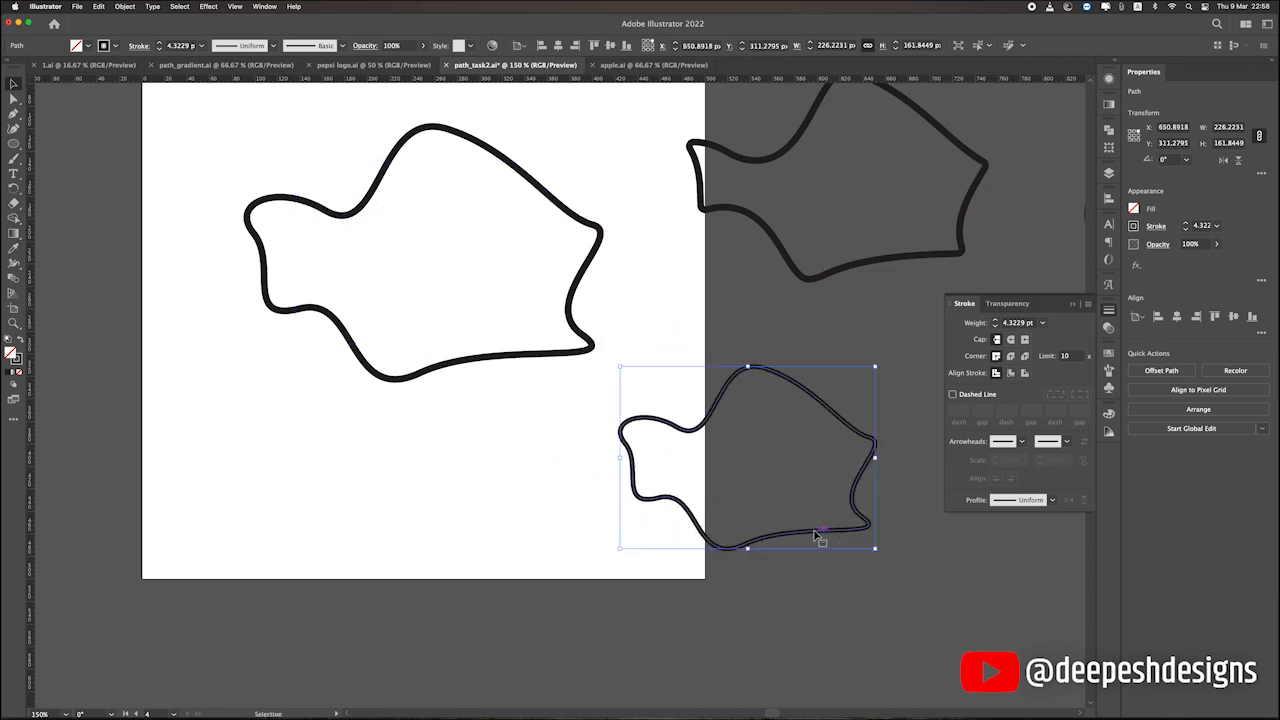
Centre the offset path horizontally and vertically inside the outer outline, using the outer outline as the key object.
click(818, 277)
shift+click(589, 348)
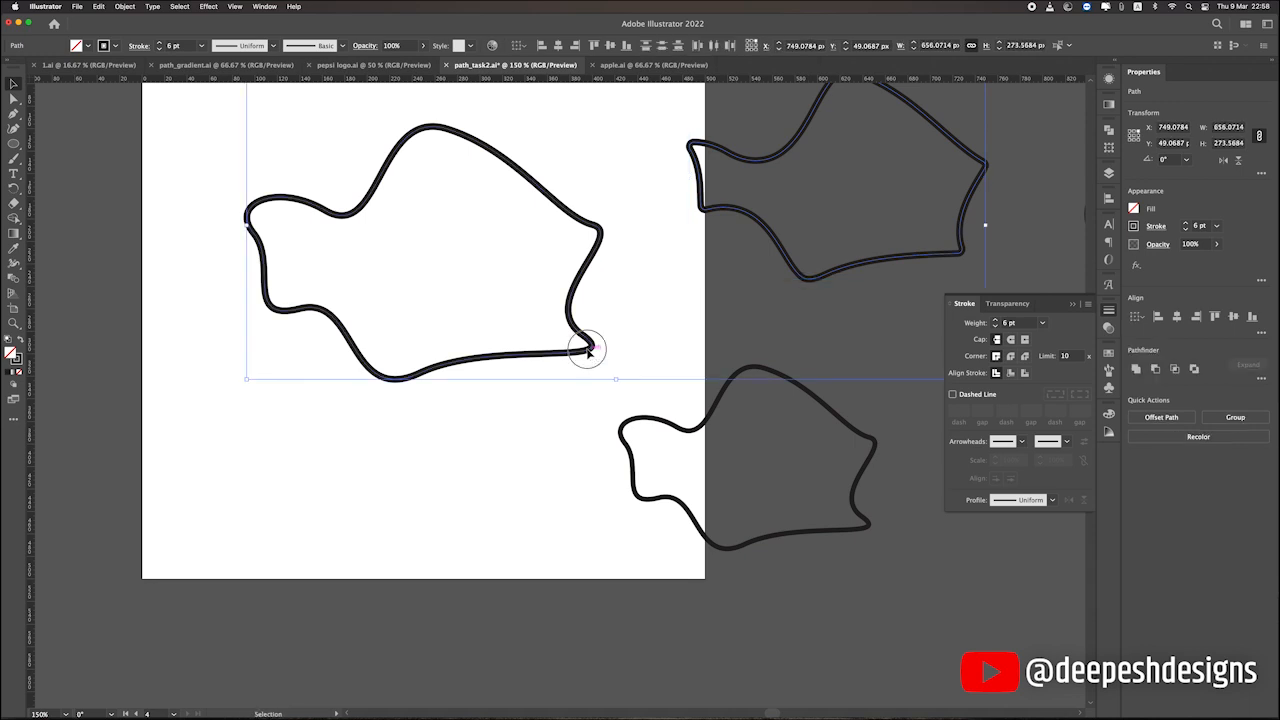
click(589, 348)
click(556, 46)
click(610, 46)
click(698, 151)
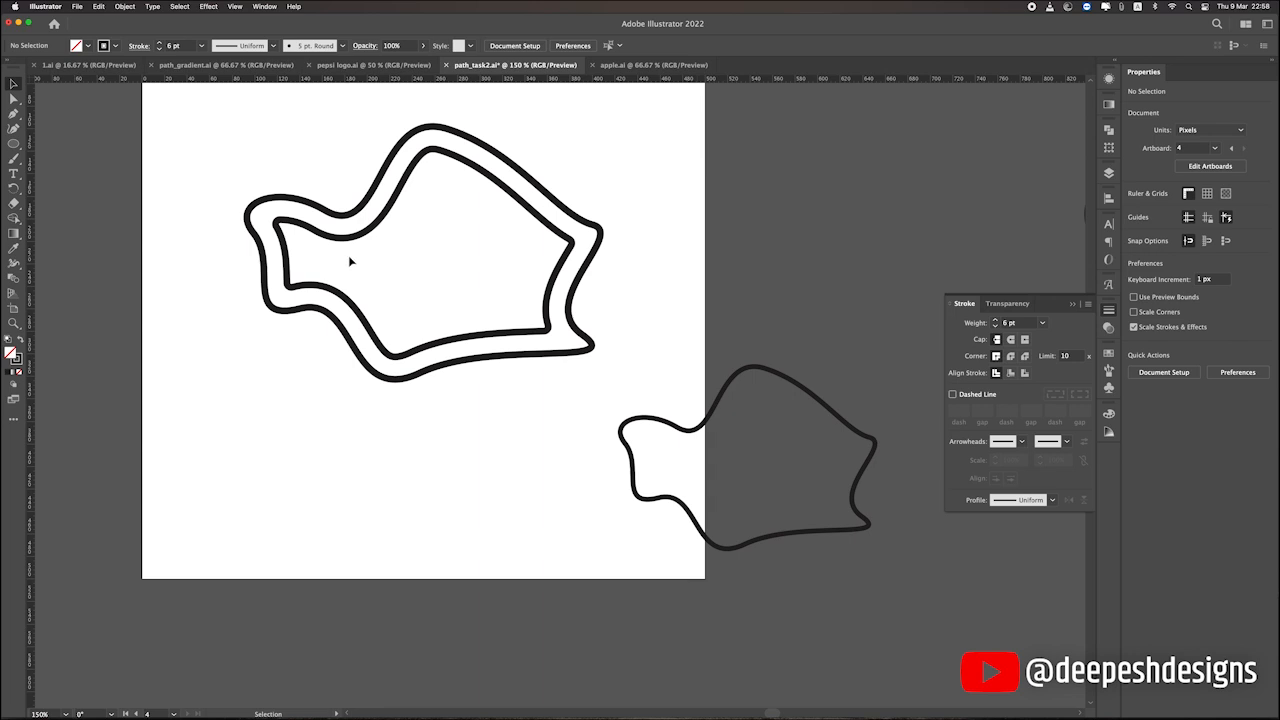
Move the scaled-down copy of the outline completely off the artboard to the right.
scroll(353, 269, down, 3)
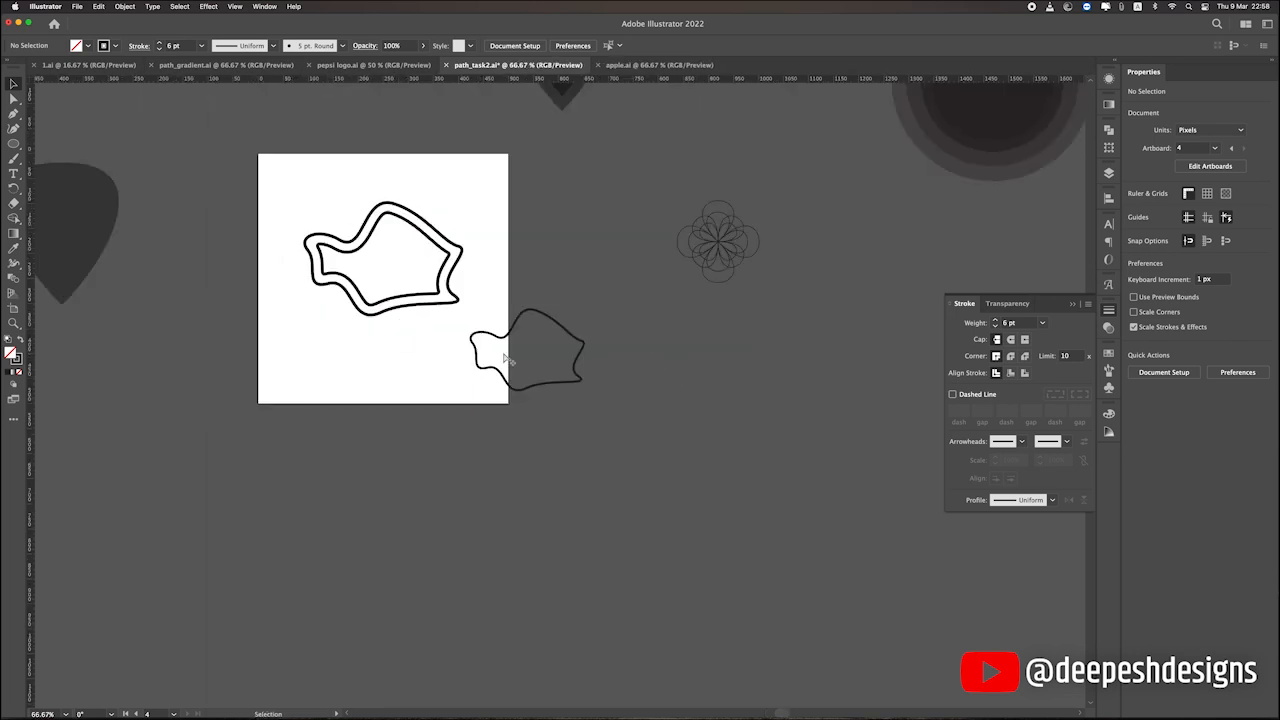
drag(511, 342, 675, 357)
scroll(380, 257, up, 3)
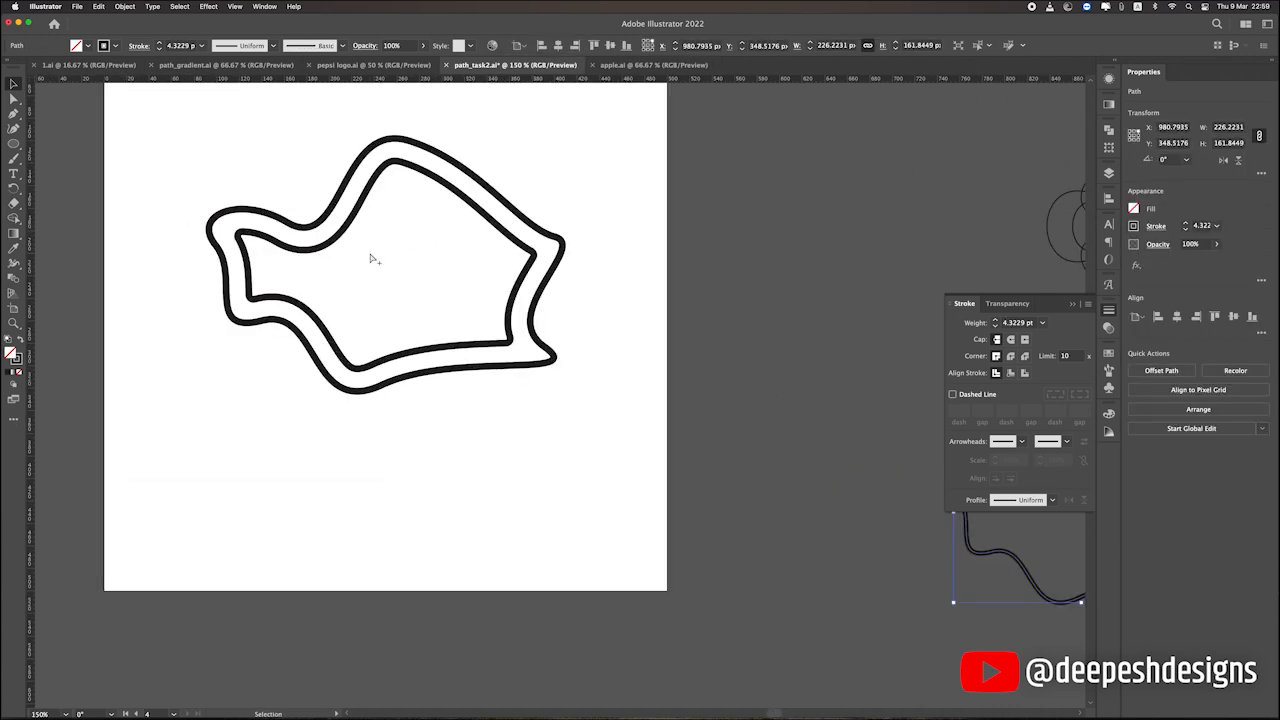
scroll(355, 263, down, 2)
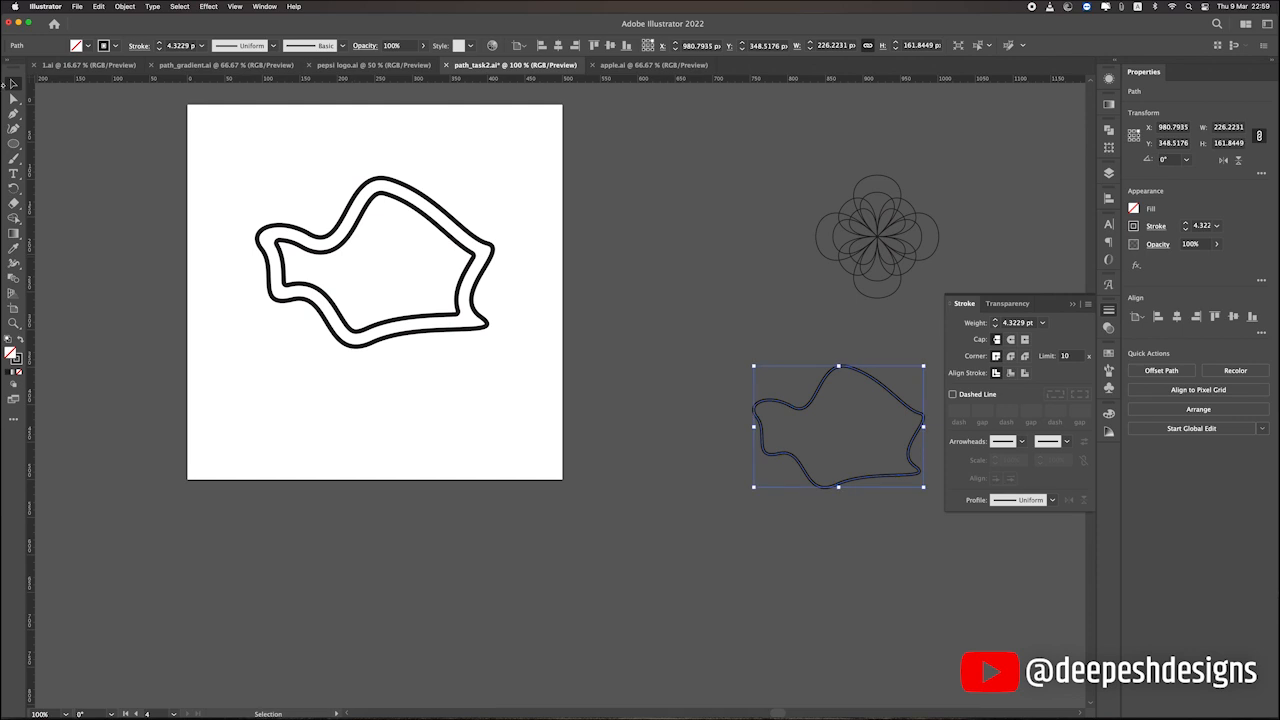
Give the outer outline and its offset path a black fill with no stroke and 20% opacity.
click(195, 158)
scroll(312, 202, up, 2)
drag(314, 204, 519, 295)
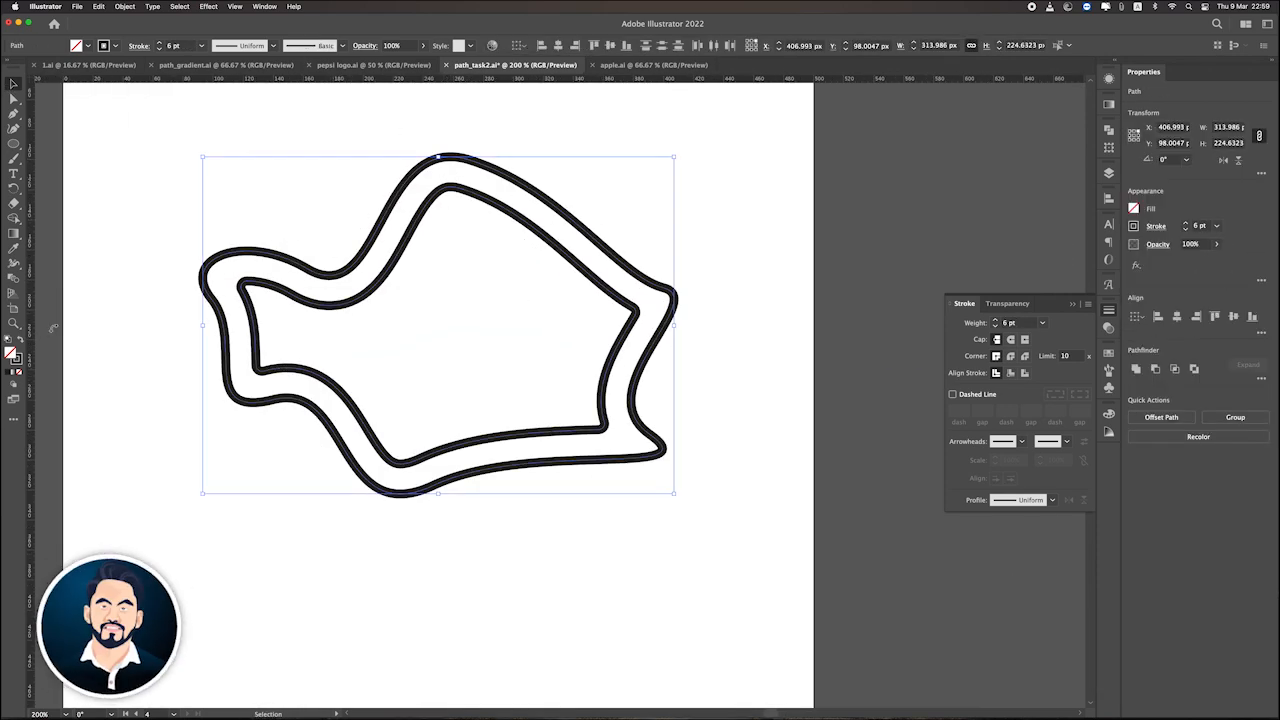
key(shift+x)
double_click(393, 46)
text(20)
key(Return)
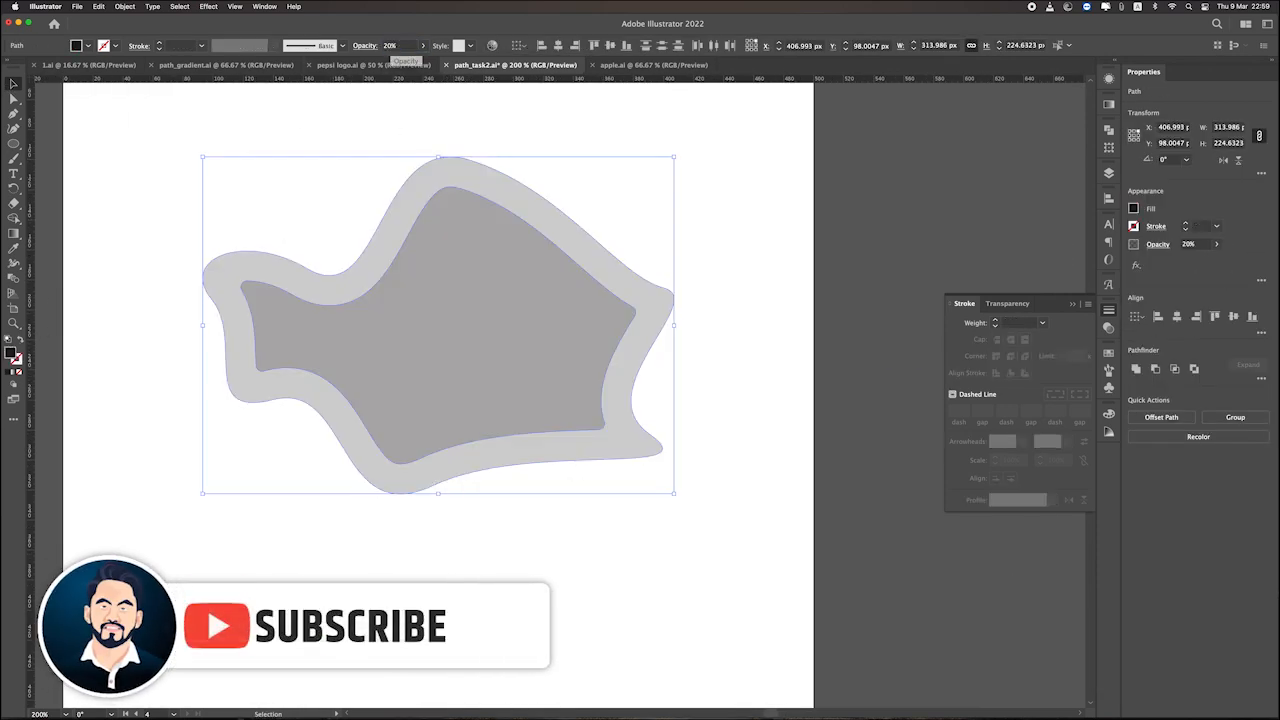
Apply Offset Path to the outer filled freeform shape.
click(711, 199)
scroll(711, 199, down, 2)
click(685, 262)
click(124, 6)
click(268, 323)
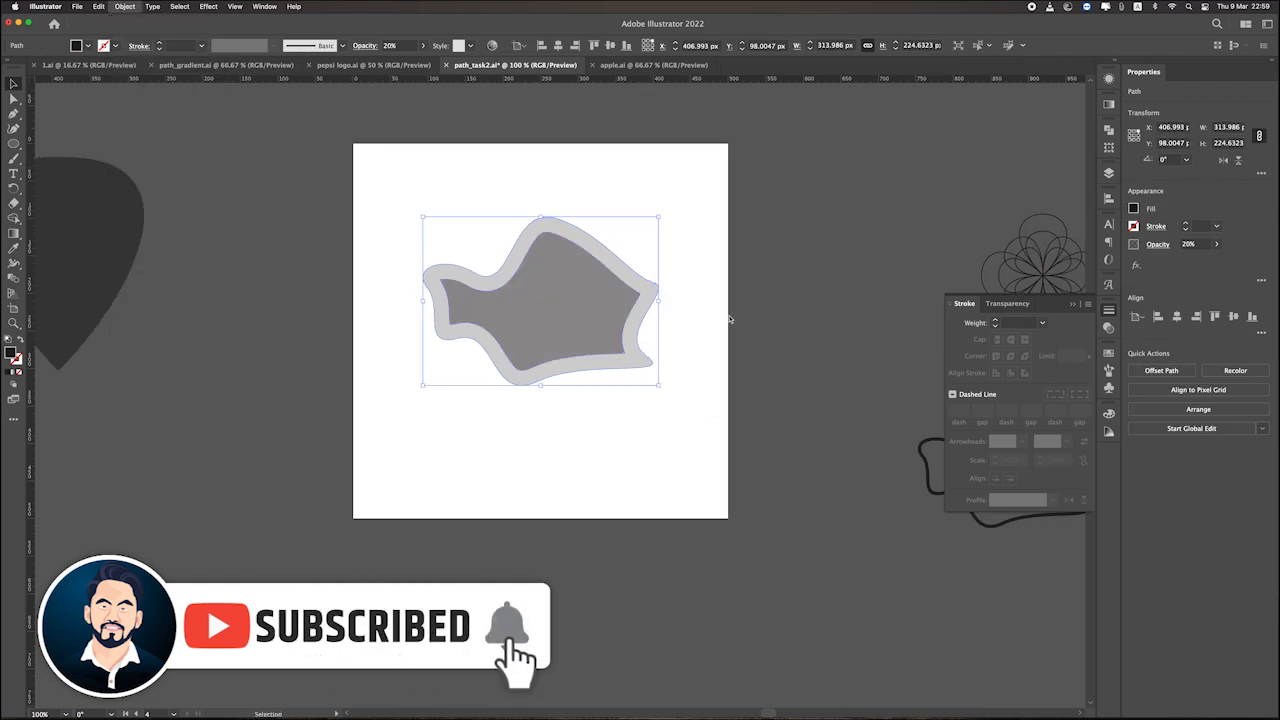
click(863, 363)
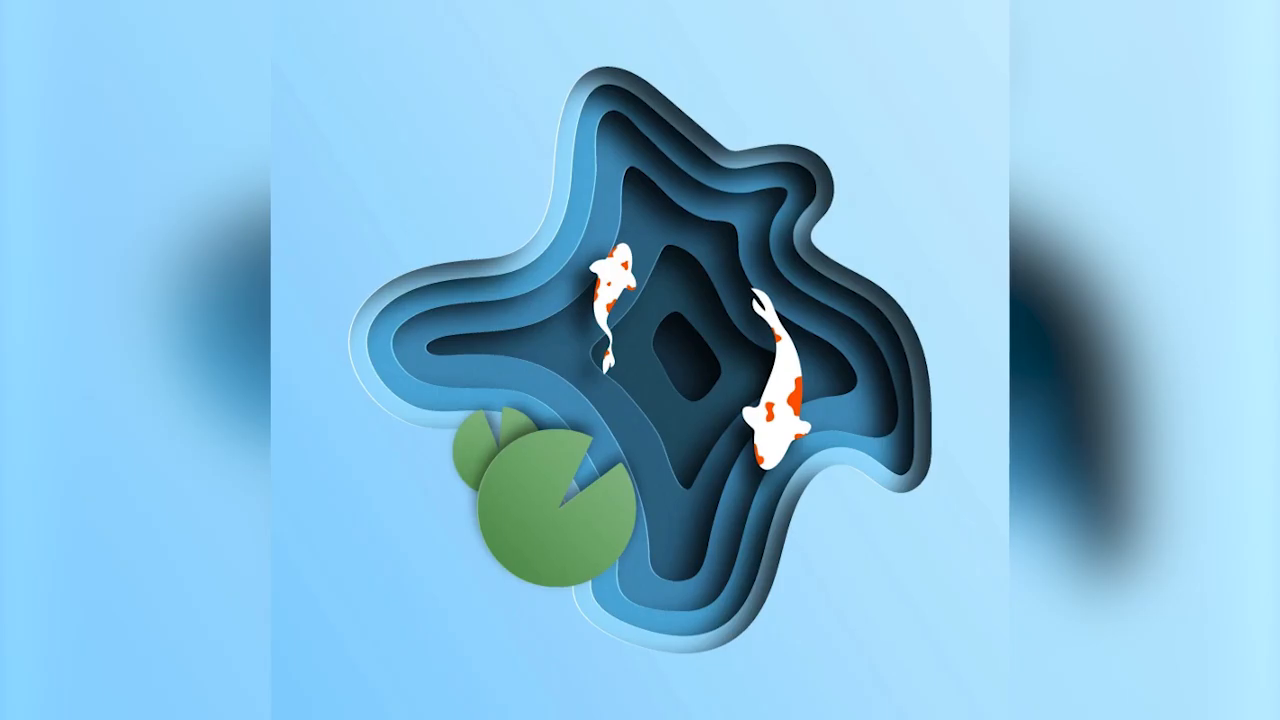